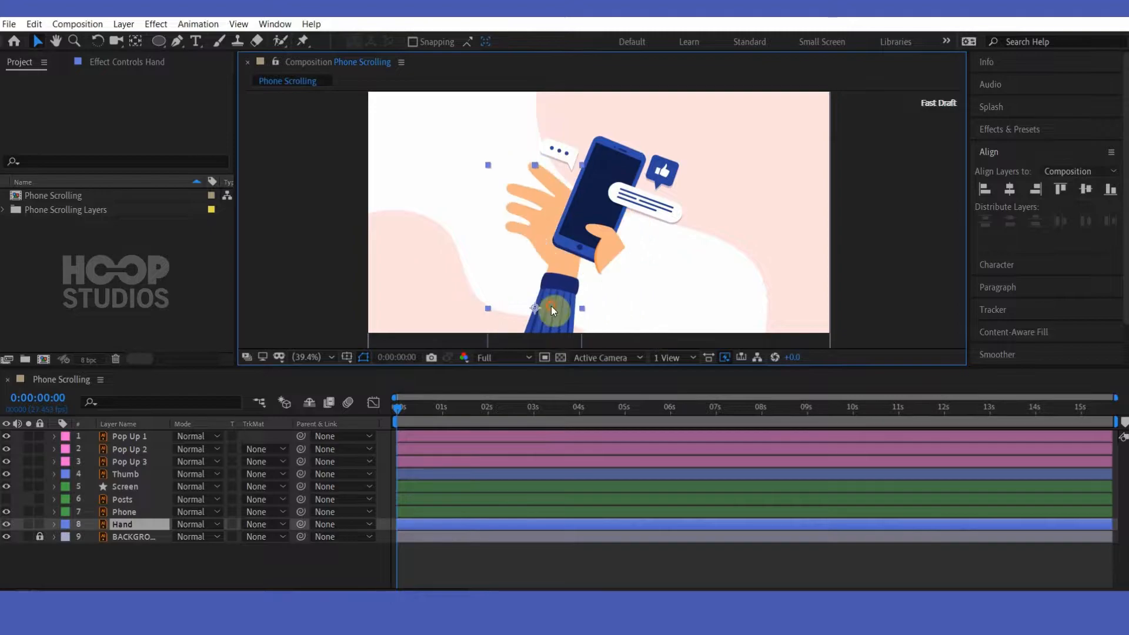
- Try moving the Phone layer away from the hand, and undo the move
{"action": "left_click", "coordinate": [810, 250]}
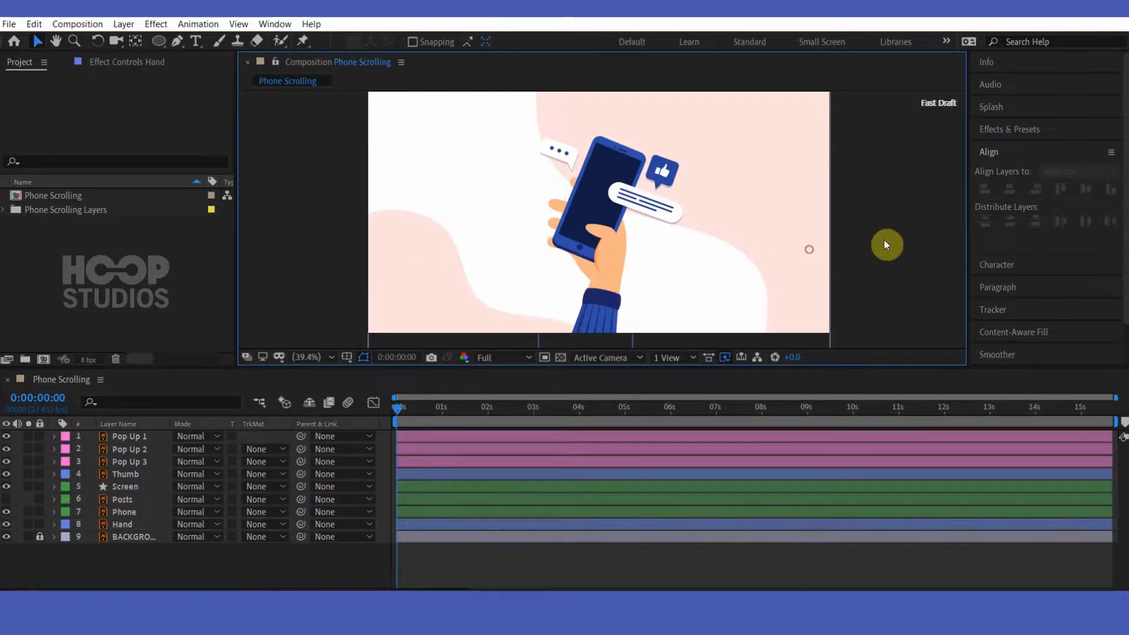
{"action": "left_click_drag", "start_coordinate": [568, 247], "coordinate": [505, 235]}
{"action": "key", "text": "ctrl+z"}
{"action": "scroll", "coordinate": [635, 244], "scroll_direction": "up", "scroll_amount": 3}
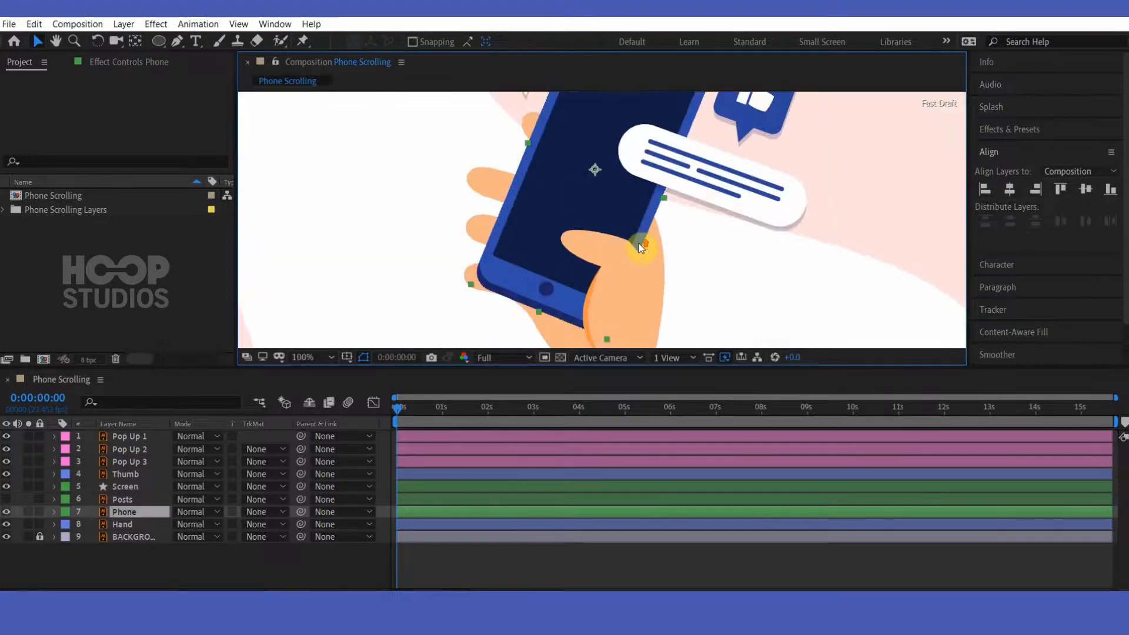
{"action": "scroll", "coordinate": [586, 259], "scroll_direction": "down", "scroll_amount": 2}
{"action": "left_click", "coordinate": [771, 259]}
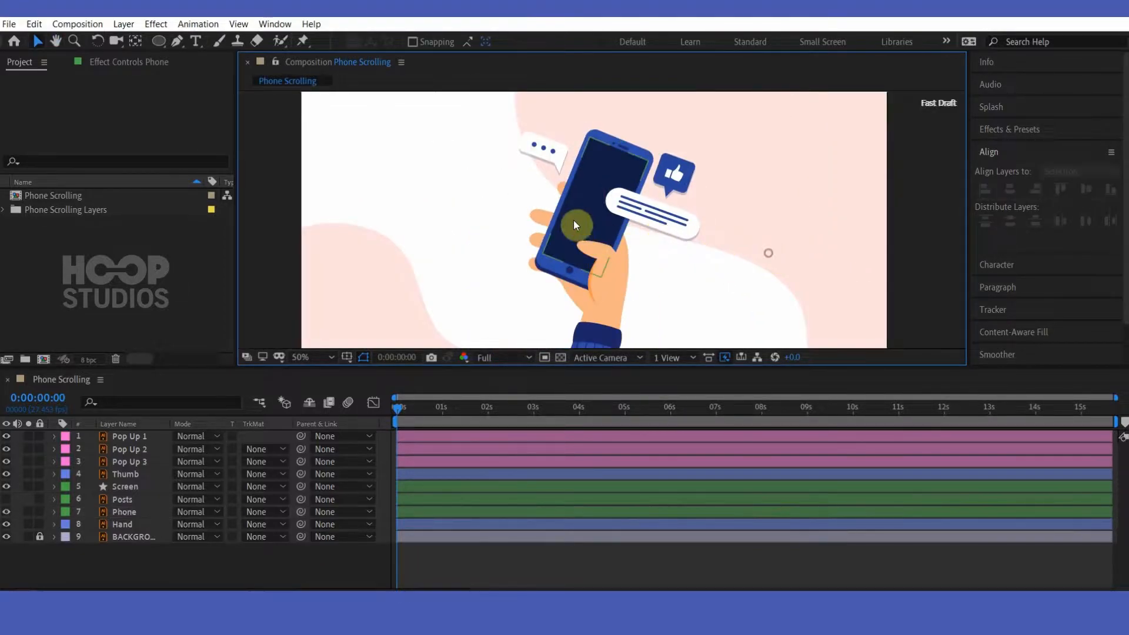
- Hide the Screen layer briefly and show it again to check which artwork it covers
{"action": "left_click", "coordinate": [574, 222]}
{"action": "left_click", "coordinate": [8, 485]}
{"action": "left_click", "coordinate": [8, 486]}
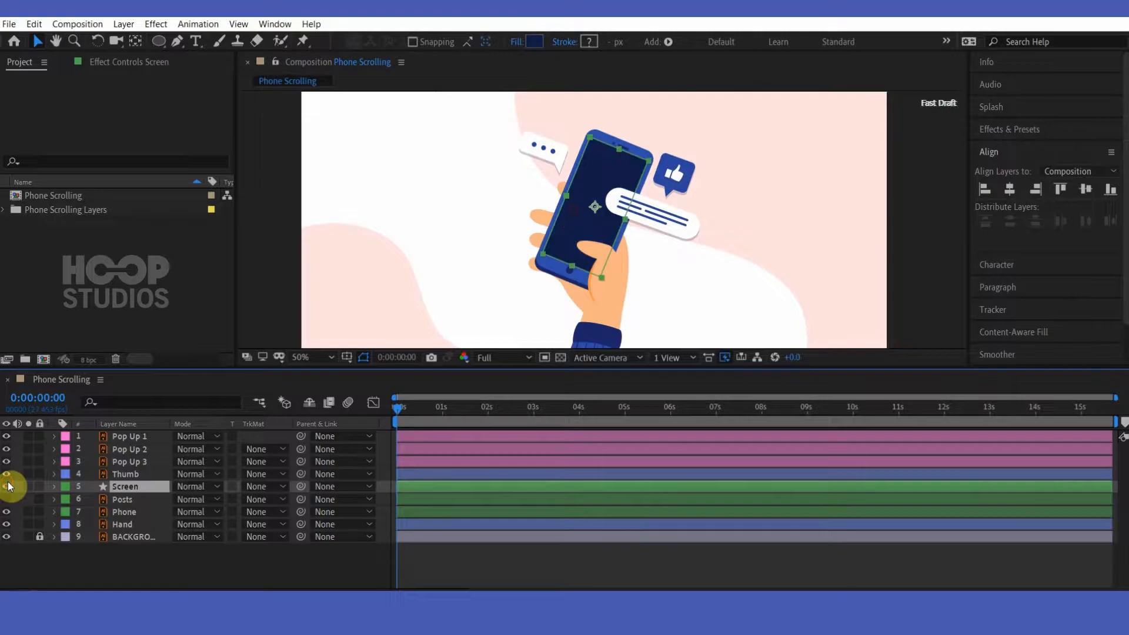
{"action": "left_click", "coordinate": [133, 556]}
- Select the Pop Up 1, Pop Up 2 and Pop Up 3 layers and hide them
{"action": "left_click", "coordinate": [676, 172]}
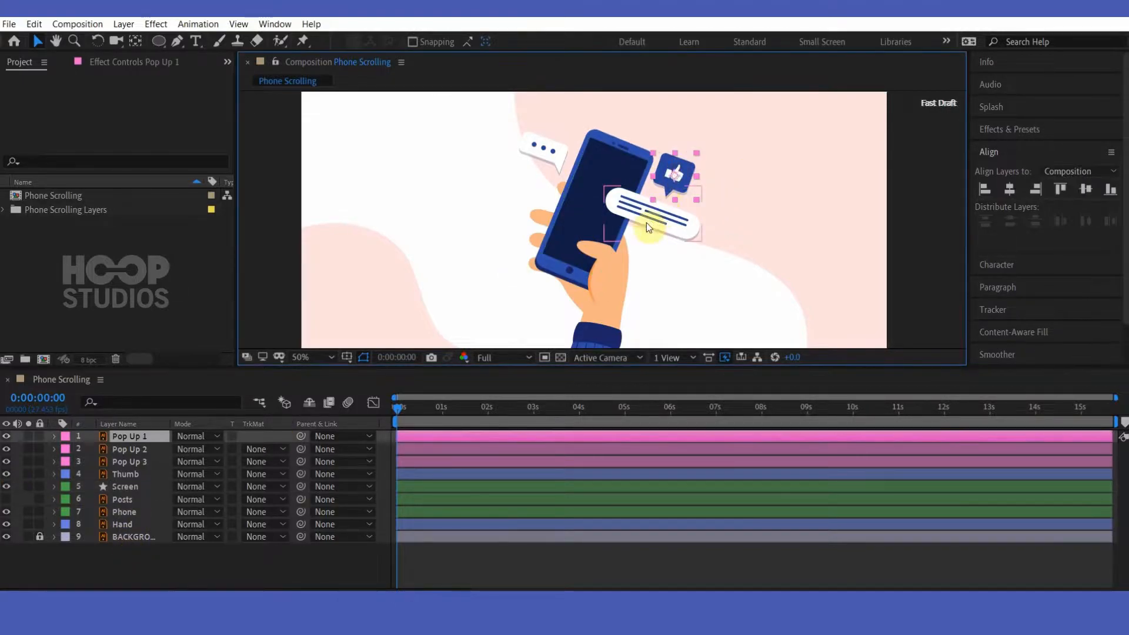
{"action": "left_click", "coordinate": [661, 211], "text": "shift"}
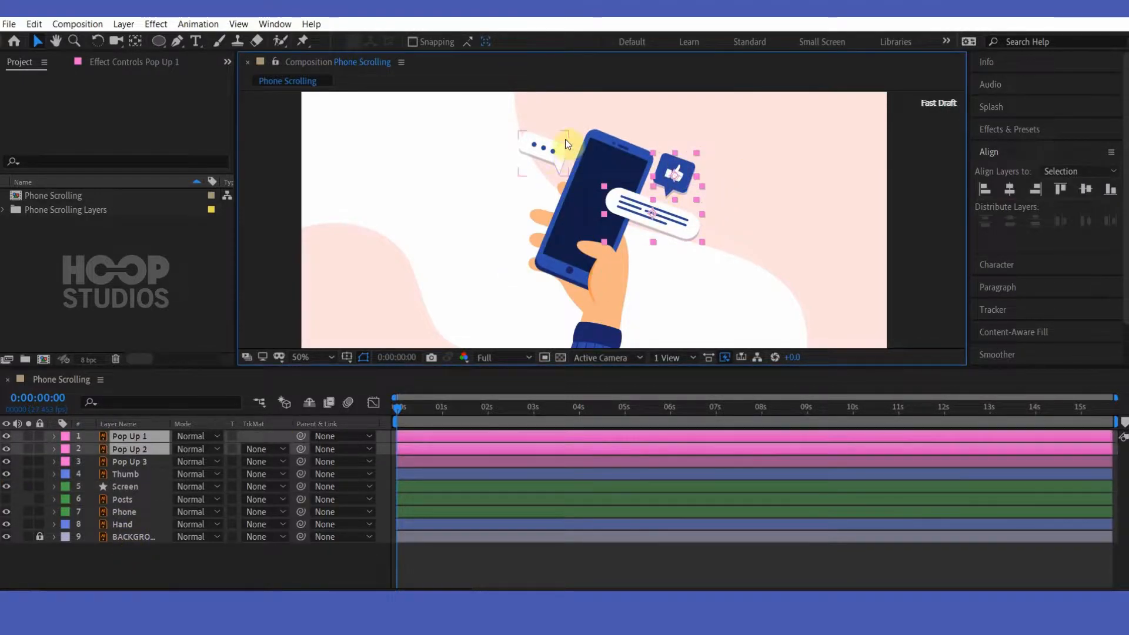
{"action": "left_click", "coordinate": [537, 160], "text": "shift"}
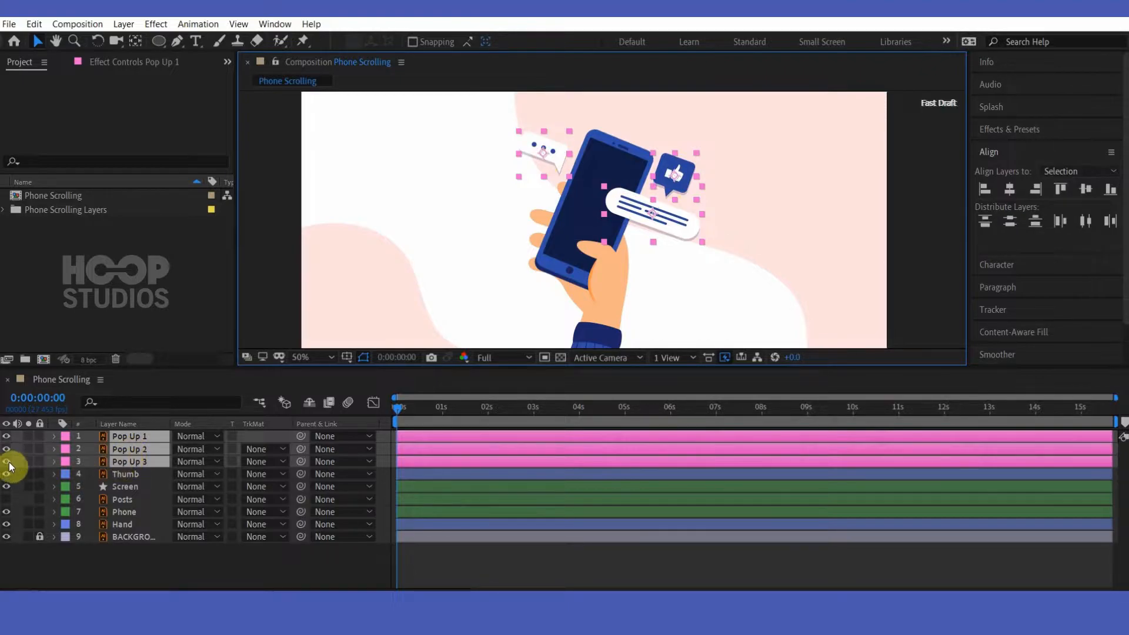
{"action": "left_click_drag", "start_coordinate": [6, 461], "coordinate": [7, 435]}
- Show the Posts layer and hide the background layer
{"action": "left_click", "coordinate": [117, 500]}
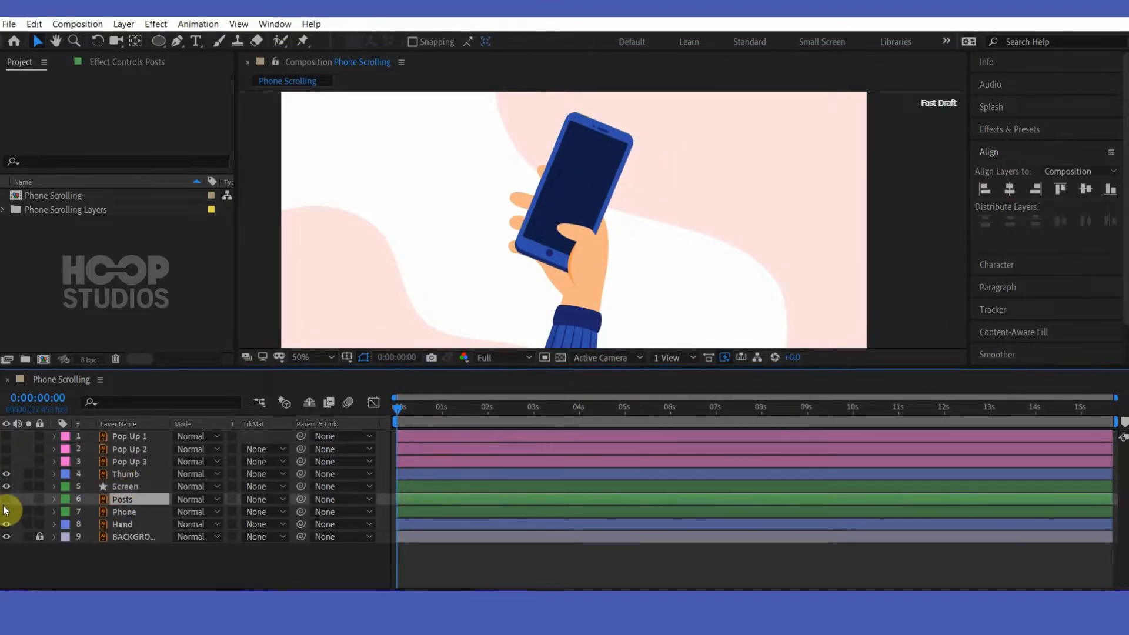
{"action": "left_click", "coordinate": [7, 500]}
{"action": "left_click_drag", "start_coordinate": [428, 280], "coordinate": [550, 297]}
{"action": "key", "text": "comma"}
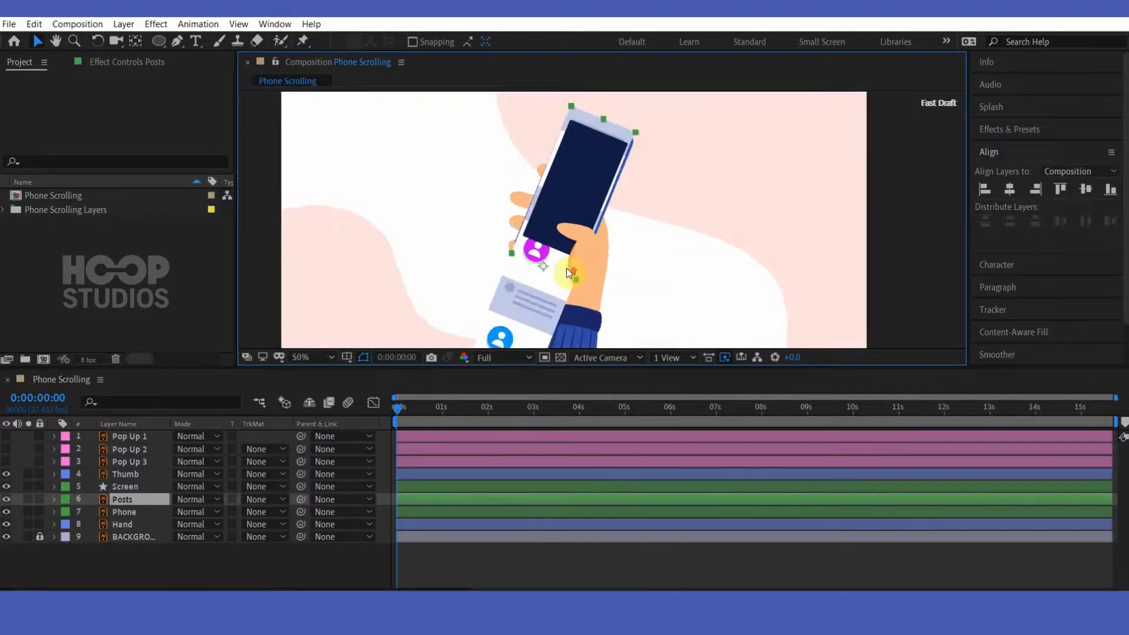
{"action": "left_click", "coordinate": [7, 536]}
- Set the Posts layer's track matte to Alpha Matte "Screen"
{"action": "key", "text": "h"}
{"action": "key", "text": "v"}
{"action": "left_click", "coordinate": [264, 499]}
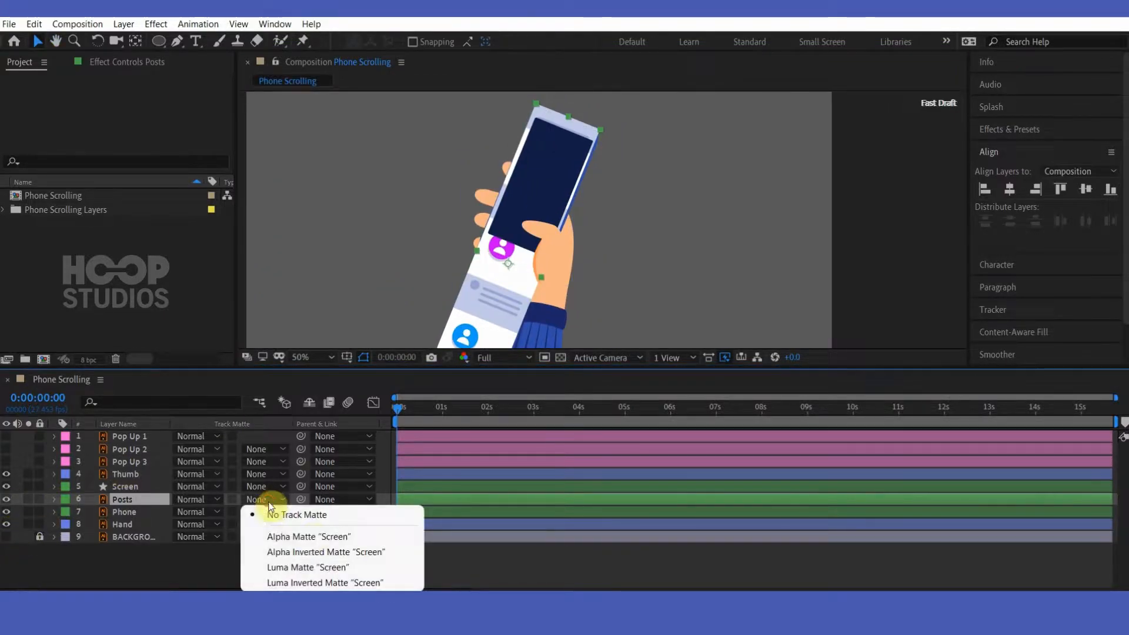
{"action": "left_click", "coordinate": [309, 541]}
{"action": "key", "text": "h"}
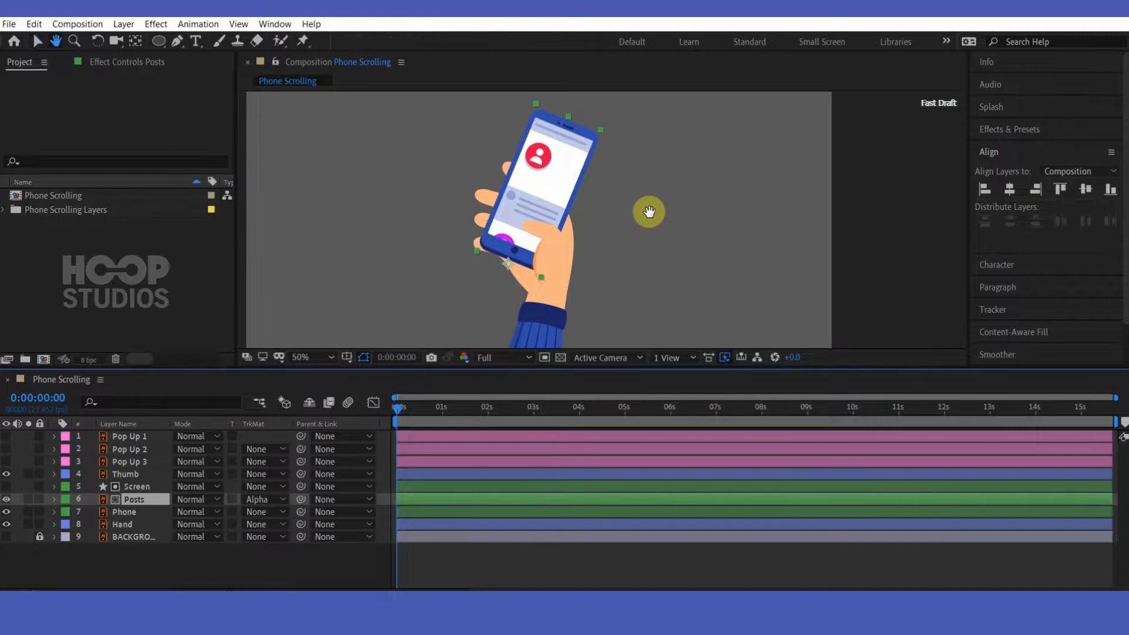
{"action": "left_click_drag", "start_coordinate": [650, 212], "coordinate": [656, 249]}
{"action": "left_click_drag", "start_coordinate": [476, 319], "coordinate": [459, 305]}
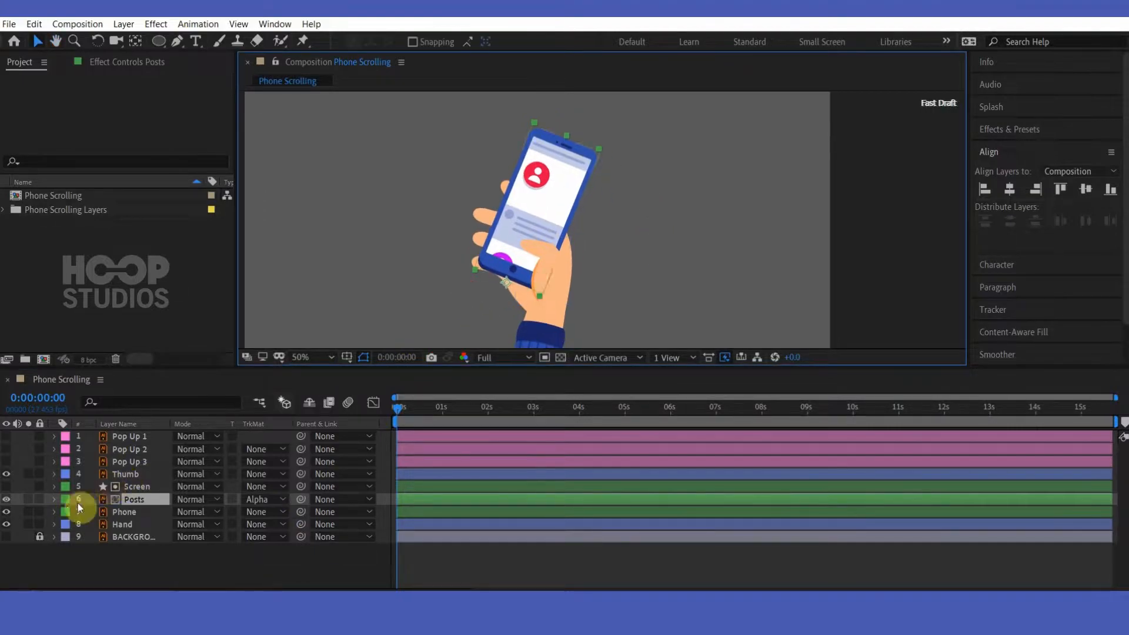
- Parent the Screen and Posts layers to Phone, and parent Phone to Hand
{"action": "left_click", "coordinate": [122, 485], "text": "shift"}
{"action": "left_click_drag", "start_coordinate": [296, 500], "coordinate": [151, 512]}
{"action": "left_click", "coordinate": [131, 515]}
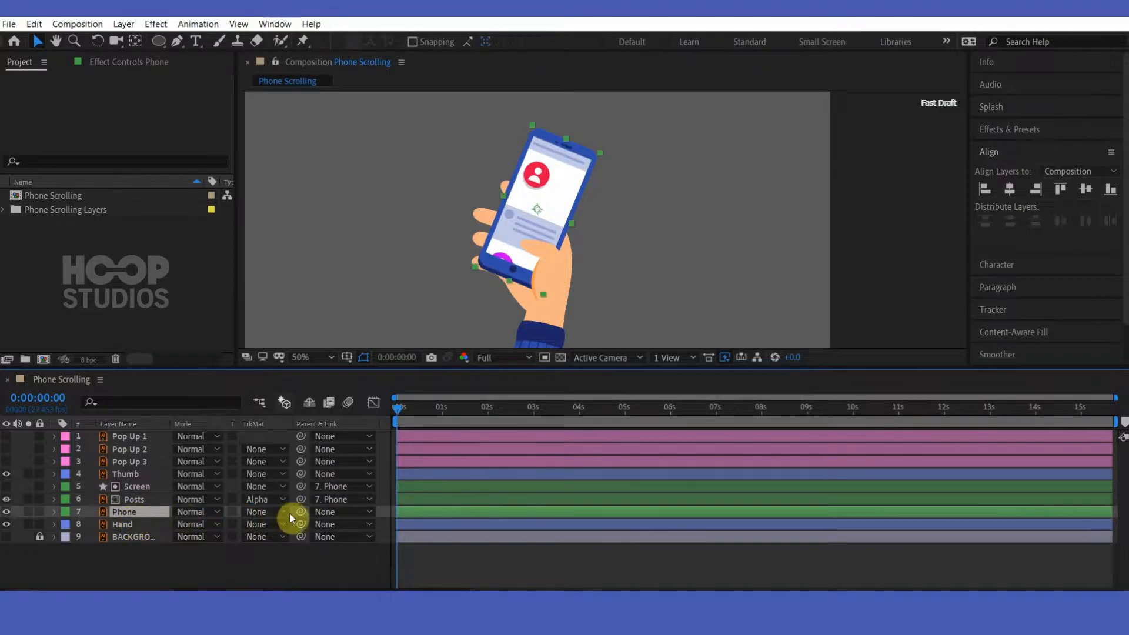
{"action": "left_click_drag", "start_coordinate": [301, 511], "coordinate": [147, 524]}
- Parent the Thumb layer and the three Pop Up layers to Phone
{"action": "left_click", "coordinate": [144, 474]}
{"action": "left_click_drag", "start_coordinate": [301, 475], "coordinate": [133, 516]}
{"action": "left_click", "coordinate": [133, 517]}
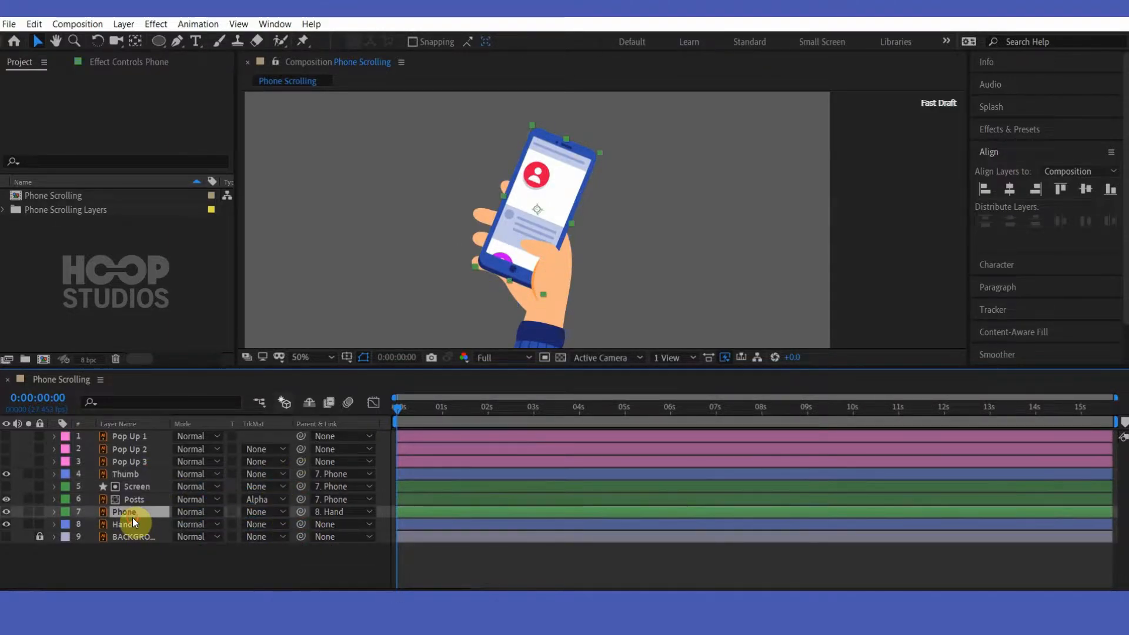
{"action": "left_click", "coordinate": [134, 461]}
{"action": "left_click", "coordinate": [136, 436], "text": "shift"}
{"action": "left_click_drag", "start_coordinate": [301, 463], "coordinate": [129, 513]}
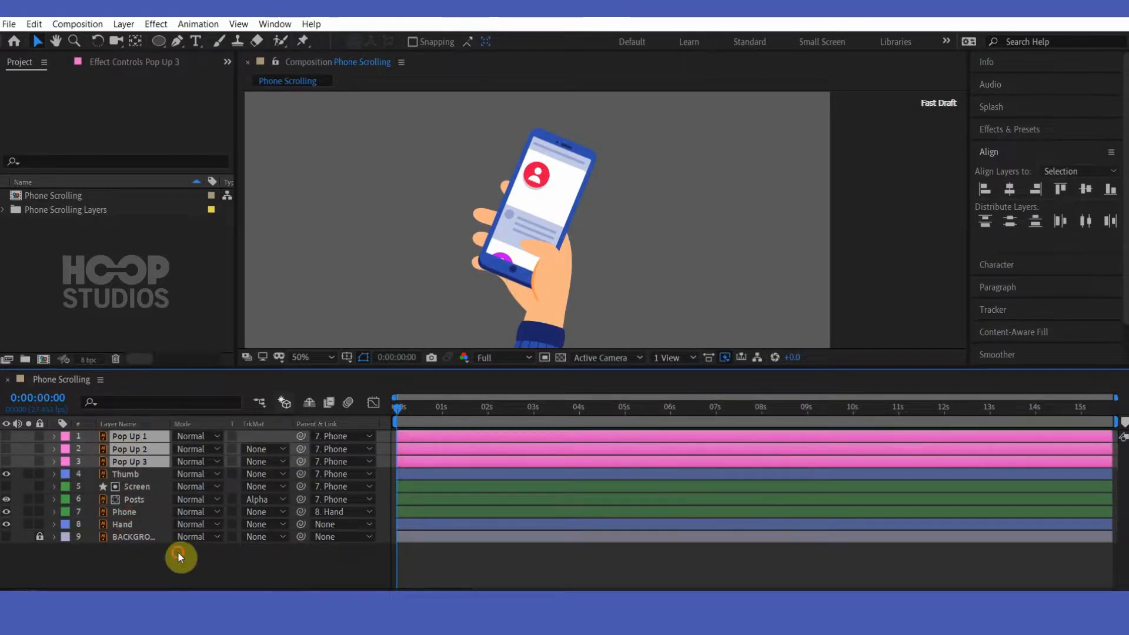
- Lock the Screen layer
{"action": "left_click", "coordinate": [178, 551]}
{"action": "left_click", "coordinate": [132, 487]}
{"action": "left_click", "coordinate": [39, 486]}
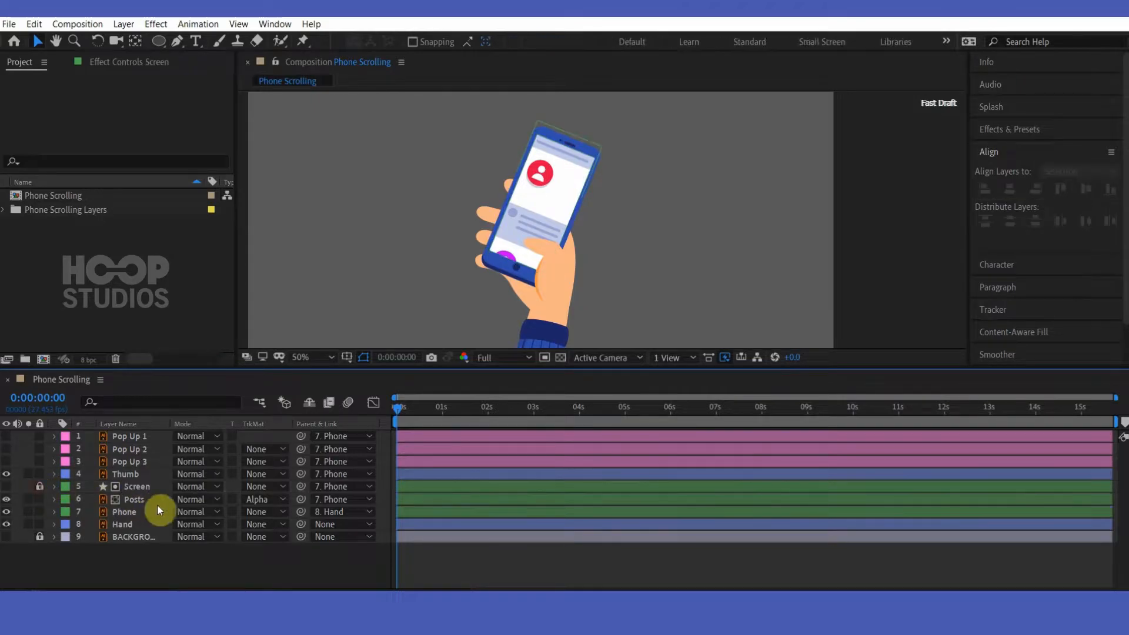
- Try moving the Posts layer upward along the phone's screen
{"action": "left_click", "coordinate": [147, 503]}
{"action": "left_click_drag", "start_coordinate": [544, 208], "coordinate": [595, 118]}
{"action": "left_click", "coordinate": [612, 258]}
{"action": "left_click_drag", "start_coordinate": [612, 263], "coordinate": [624, 262]}
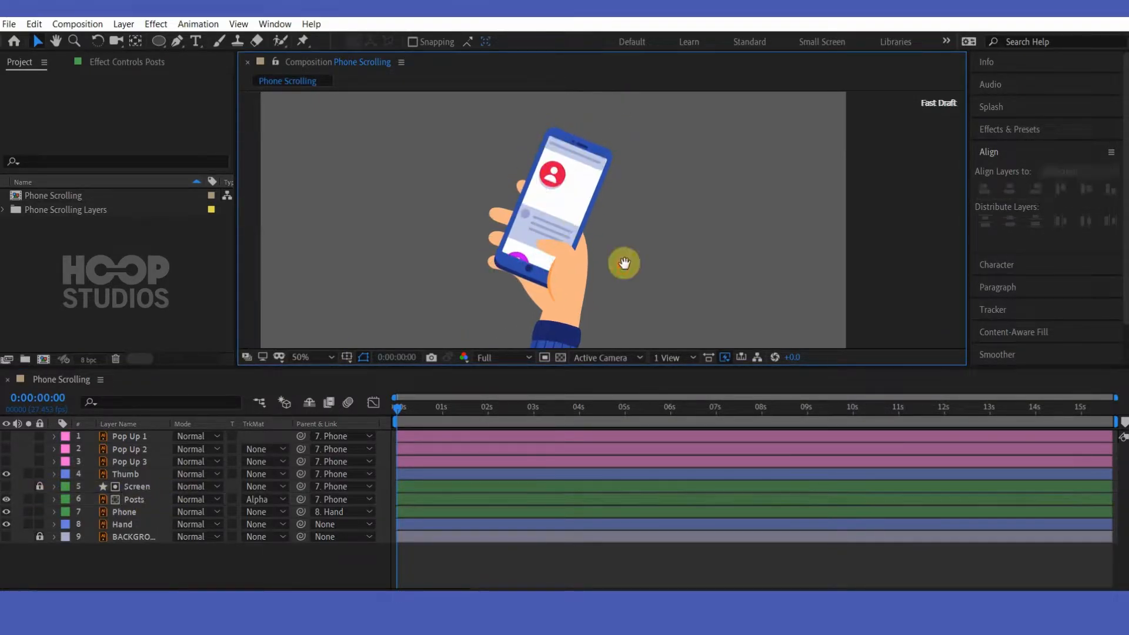
- Add three Puppet pins to the Thumb layer: at its base, on the outer edge of the hand and at the thumb tip
{"action": "left_click", "coordinate": [548, 269]}
{"action": "scroll", "coordinate": [548, 269], "scroll_direction": "up", "scroll_amount": 2}
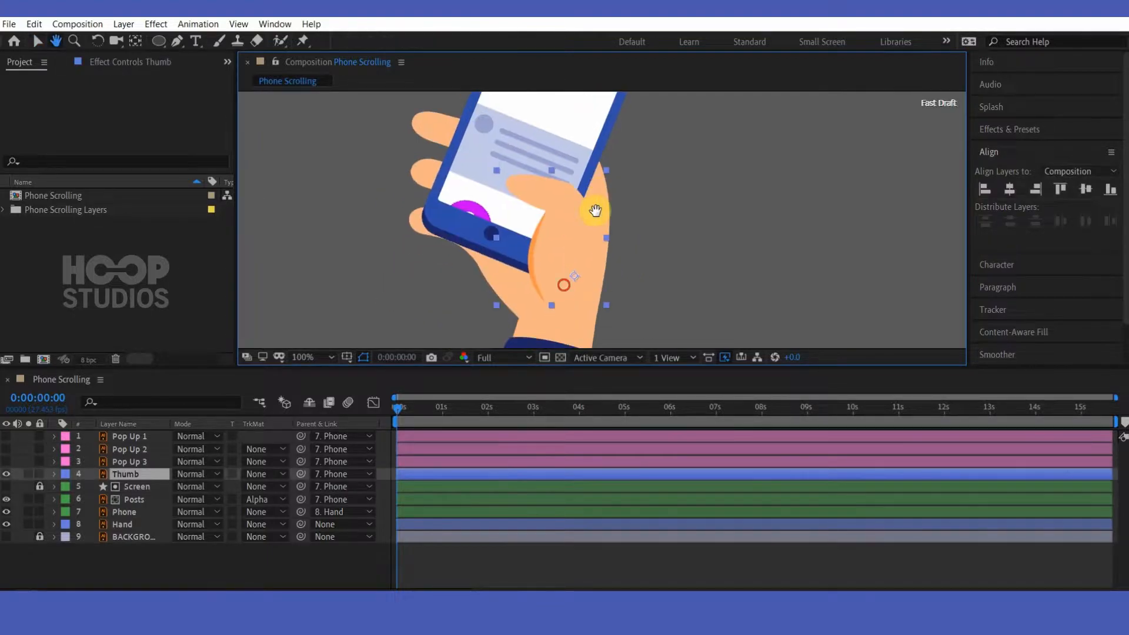
{"action": "left_click", "coordinate": [302, 41]}
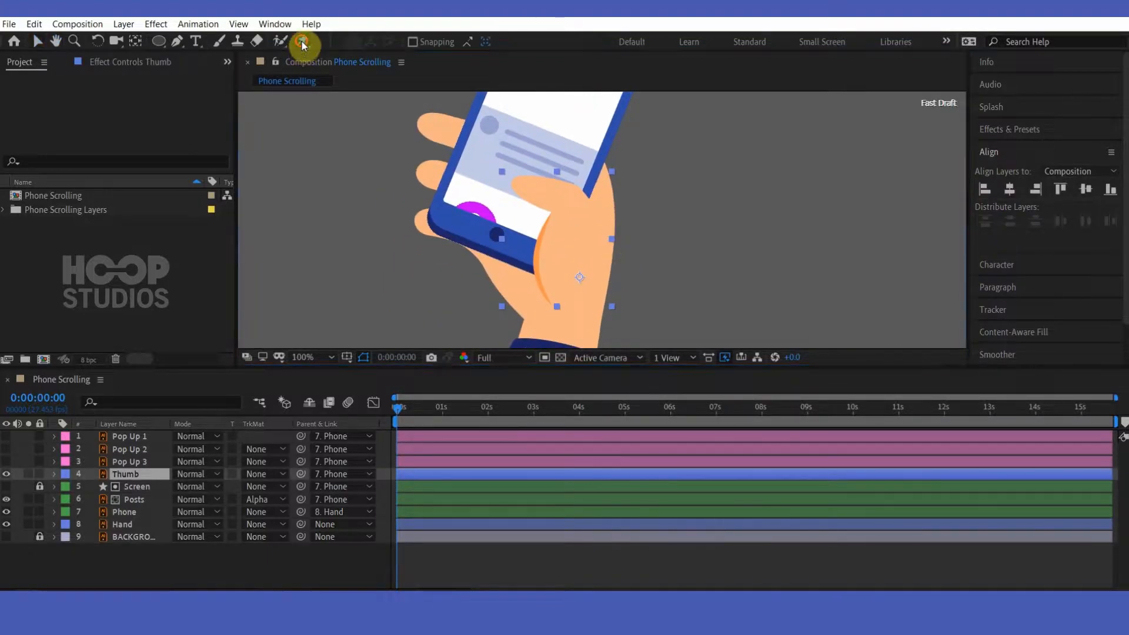
{"action": "left_click", "coordinate": [555, 289]}
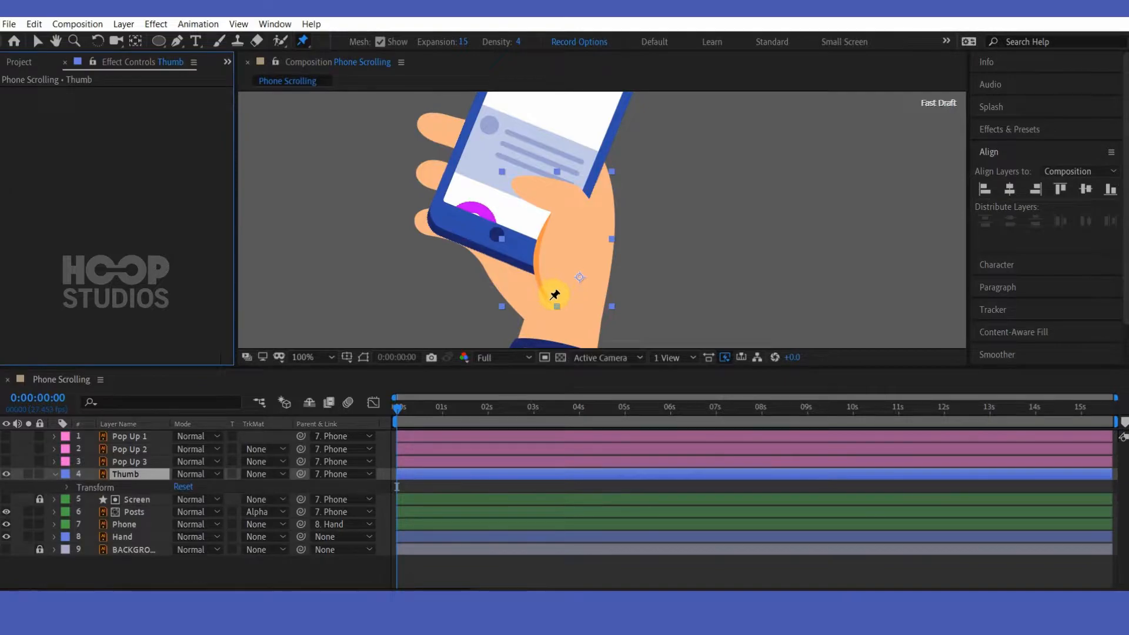
{"action": "left_click", "coordinate": [549, 300]}
{"action": "left_click", "coordinate": [612, 247]}
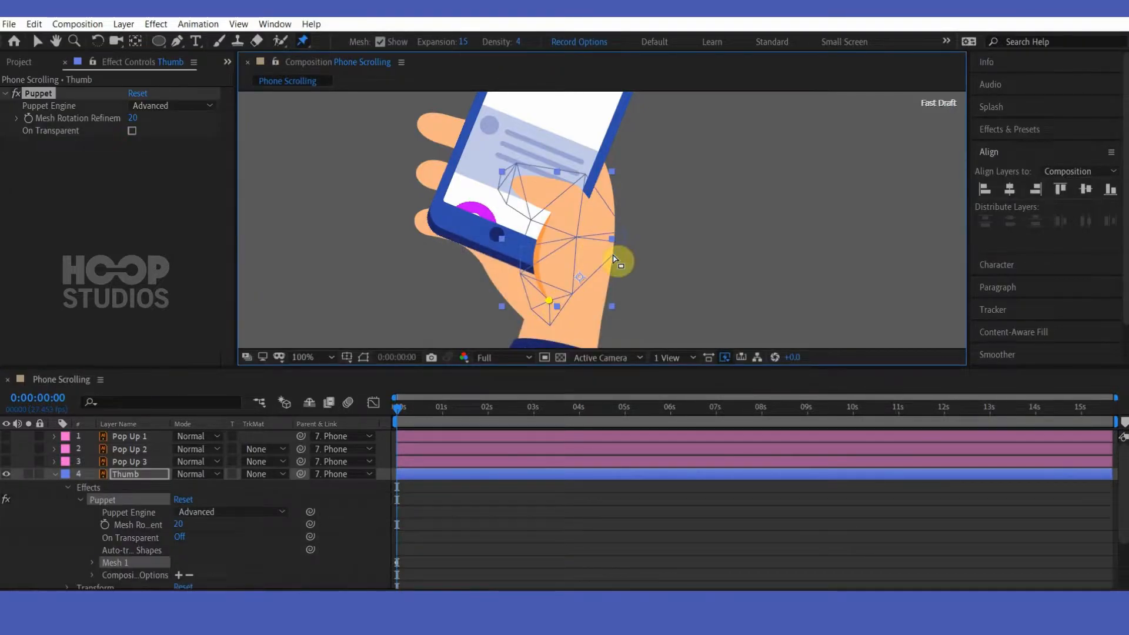
{"action": "left_click", "coordinate": [605, 237]}
{"action": "left_click", "coordinate": [533, 191]}
{"action": "left_click", "coordinate": [511, 216]}
{"action": "key", "text": "ctrl+z"}
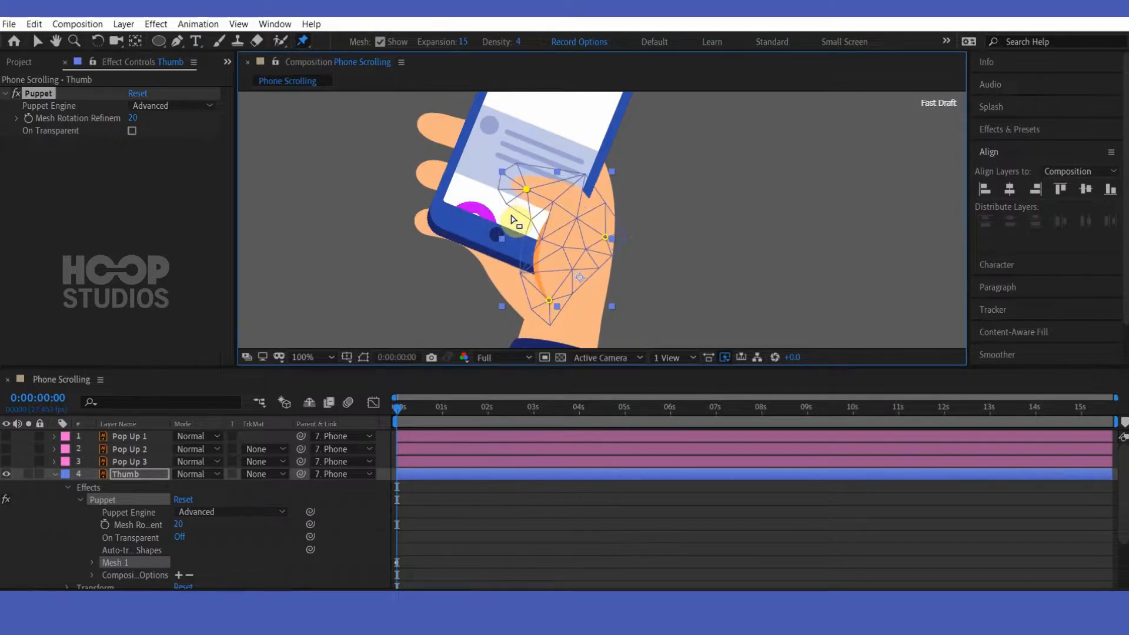
- Reveal the Thumb layer's three Puppet pin keyframes and shift them to just before the one-second mark
{"action": "key", "text": "u"}
{"action": "scroll", "coordinate": [305, 520], "scroll_direction": "down", "scroll_amount": 2}
{"action": "left_click_drag", "start_coordinate": [398, 549], "coordinate": [429, 549]}
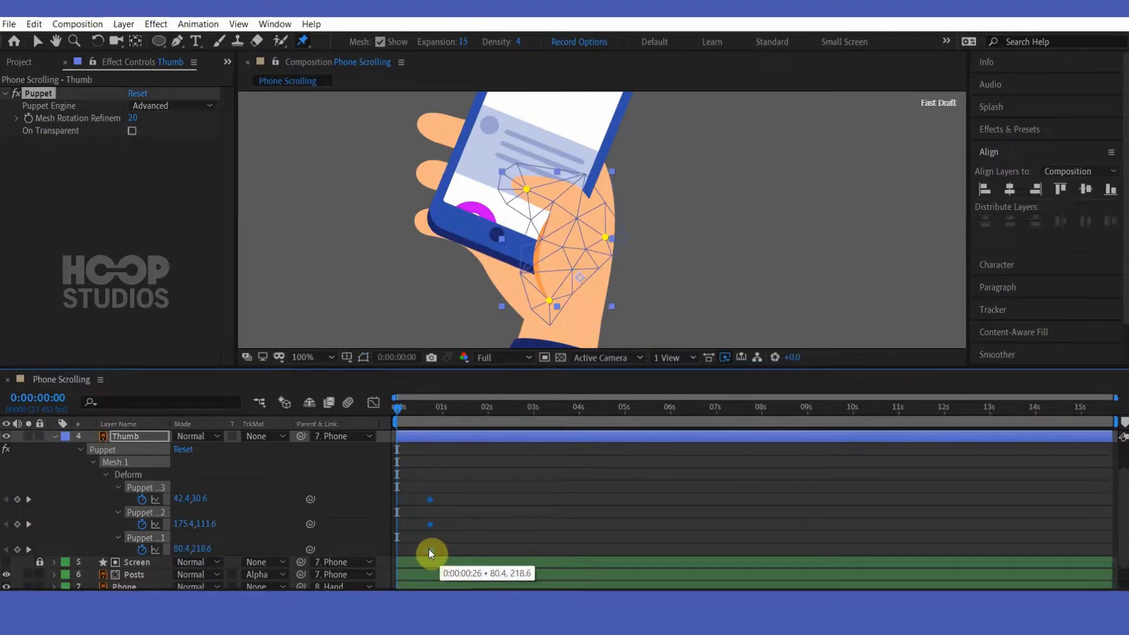
- At 0:00:01:12, keyframe the thumb-tip Puppet pin lower on the phone, at 10.4, 75.6
{"action": "left_click_drag", "start_coordinate": [454, 488], "coordinate": [420, 514]}
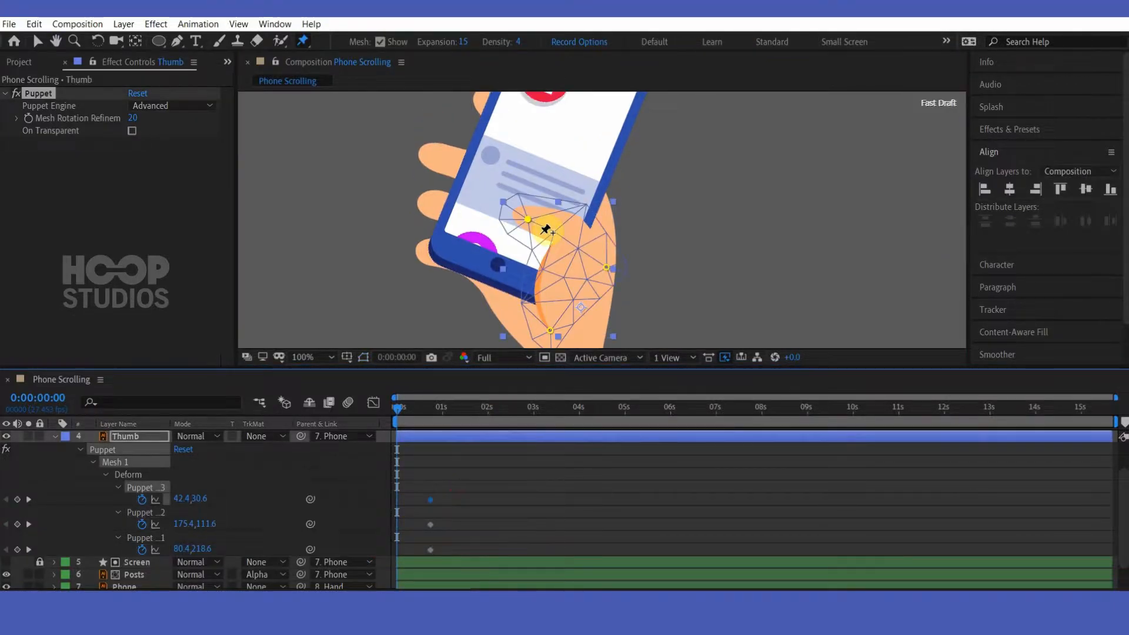
{"action": "left_click", "coordinate": [527, 221]}
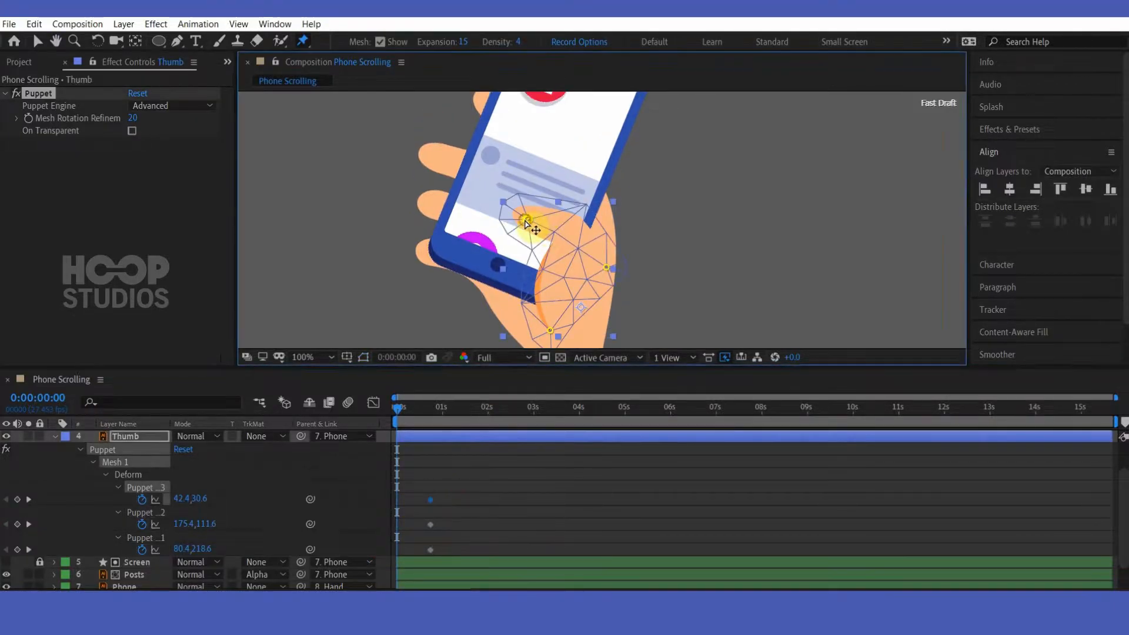
{"action": "left_click_drag", "start_coordinate": [431, 415], "coordinate": [463, 415]}
{"action": "left_click_drag", "start_coordinate": [527, 219], "coordinate": [511, 251]}
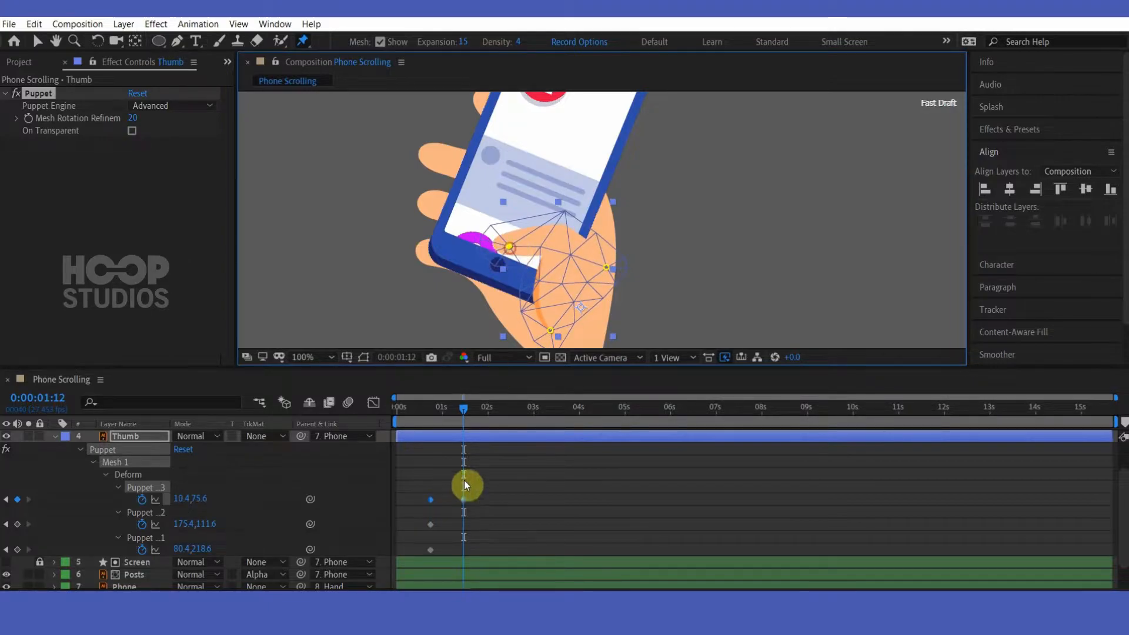
- At 0:00:02:05, keyframe the thumb-tip pin higher on the phone, at 85.4, -64.4, and shift that keyframe slightly later
{"action": "left_click", "coordinate": [468, 432]}
{"action": "left_click_drag", "start_coordinate": [498, 416], "coordinate": [499, 417]}
{"action": "left_click_drag", "start_coordinate": [567, 228], "coordinate": [550, 209]}
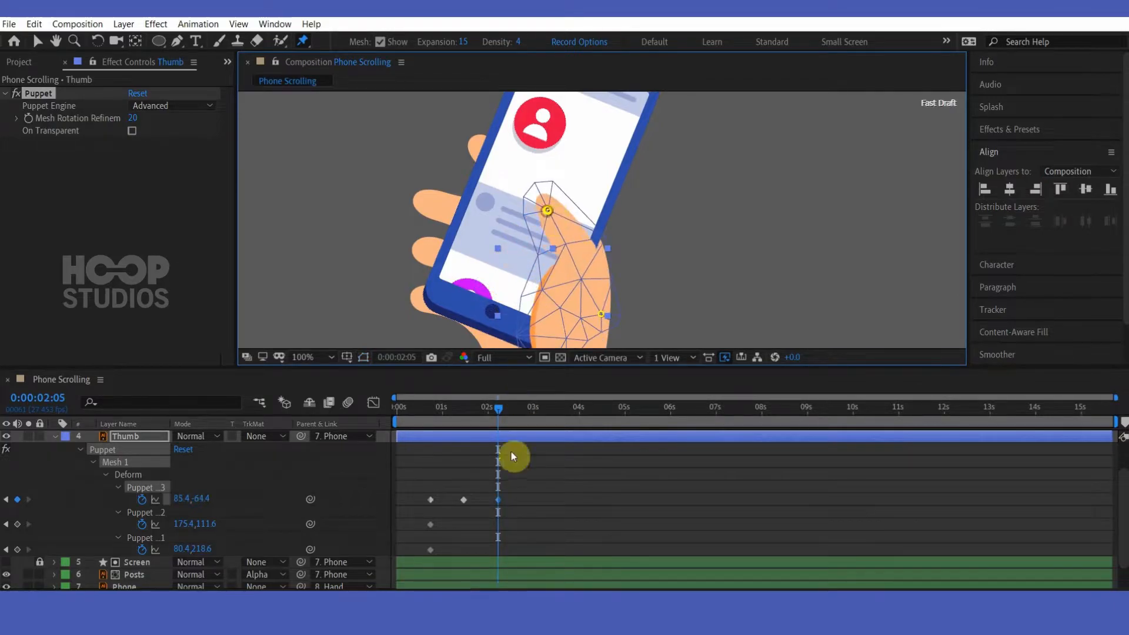
{"action": "left_click_drag", "start_coordinate": [509, 504], "coordinate": [505, 505]}
- Copy the thumb-tip pin's first keyframe, paste it at 0:00:02:26 and shift the copy slightly later
{"action": "left_click", "coordinate": [532, 412]}
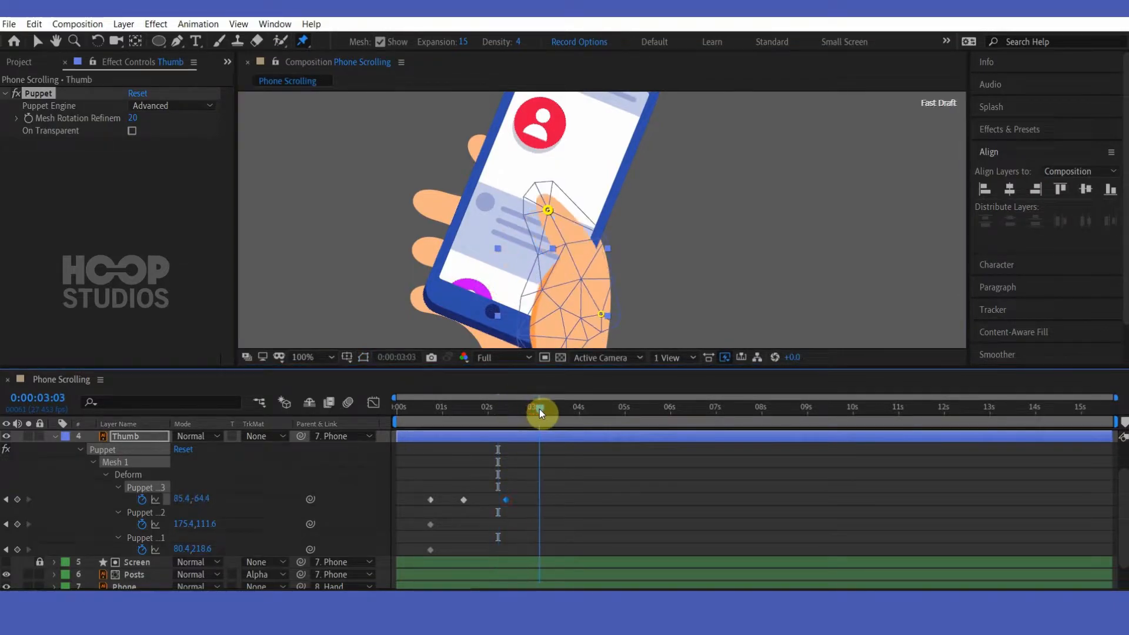
{"action": "left_click_drag", "start_coordinate": [534, 412], "coordinate": [533, 412]}
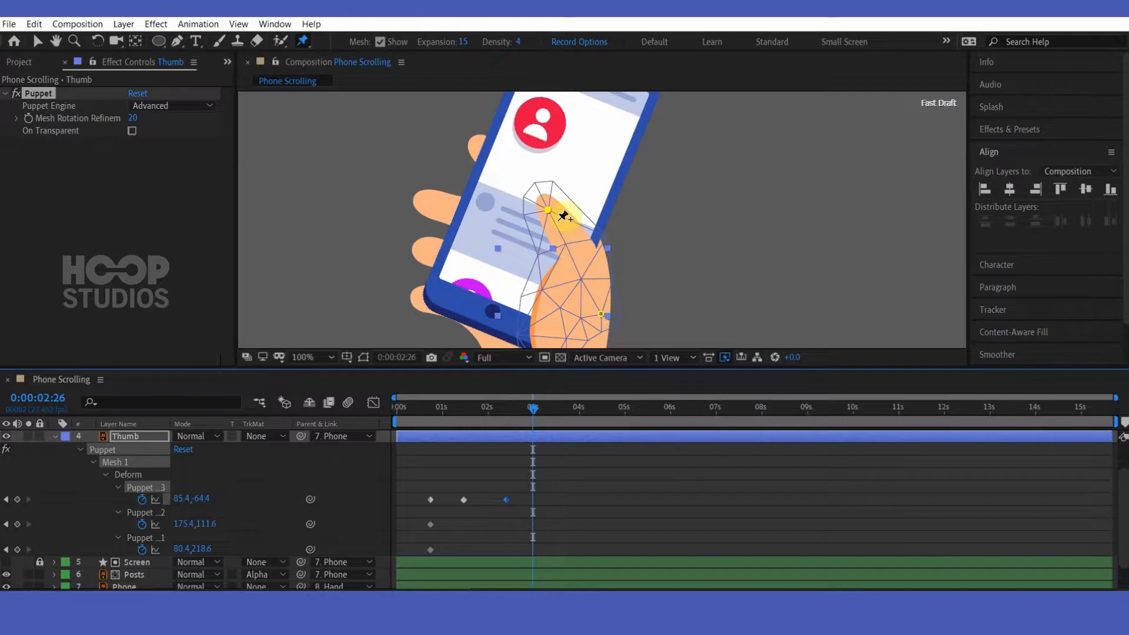
{"action": "left_click_drag", "start_coordinate": [443, 494], "coordinate": [420, 507]}
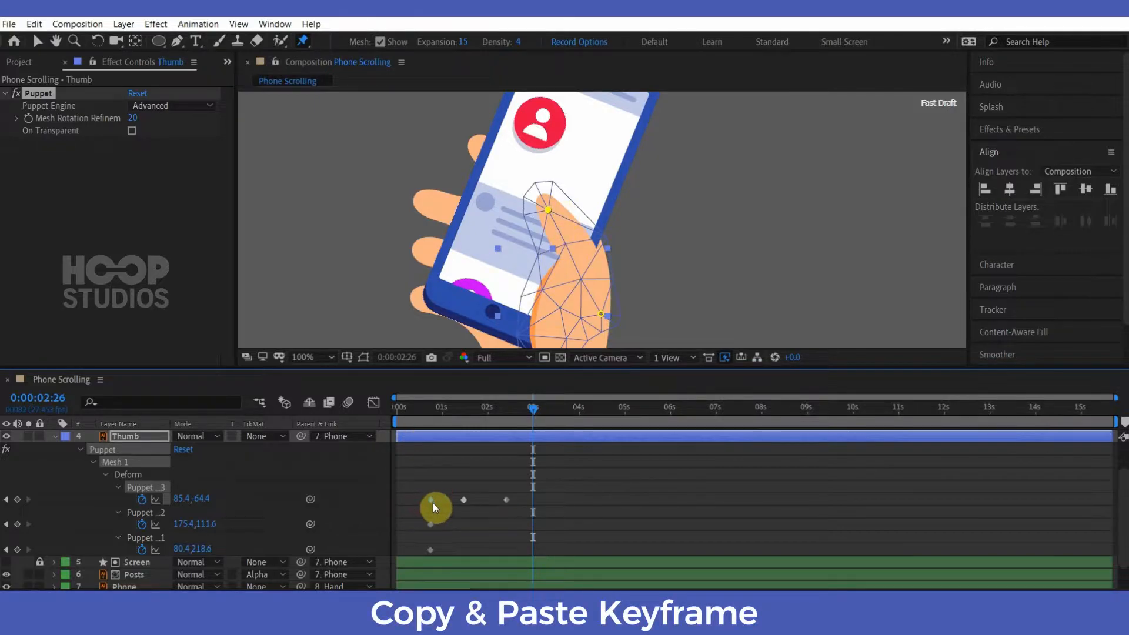
{"action": "key", "text": "ctrl+c"}
{"action": "key", "text": "ctrl+v"}
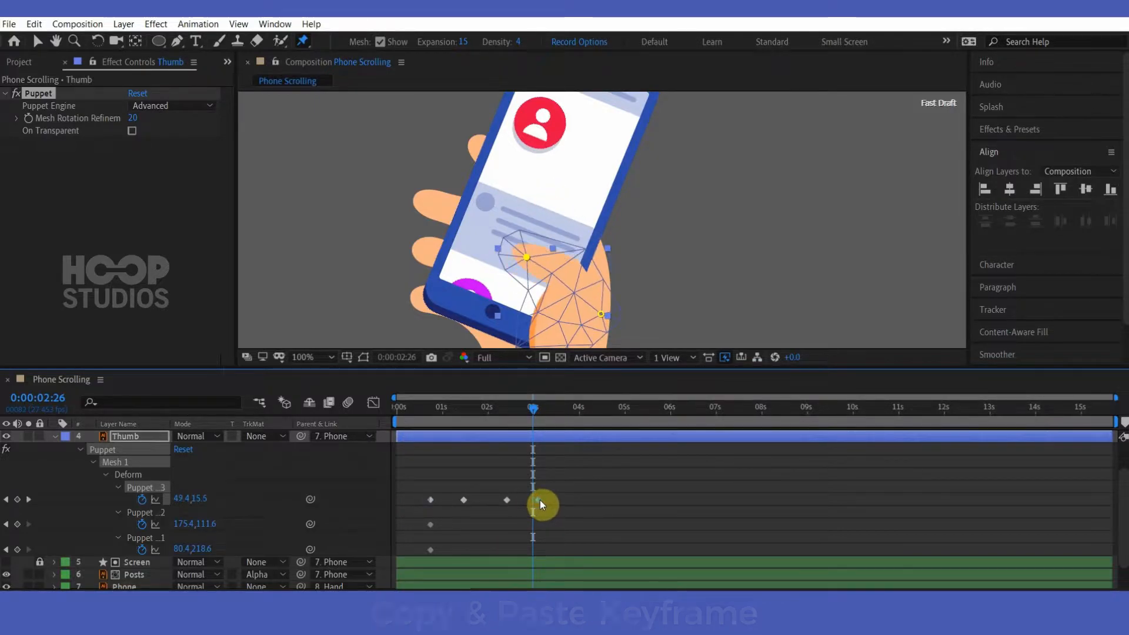
- Apply Easy Ease to all four position keyframes of the thumb-tip pin
{"action": "left_click_drag", "start_coordinate": [551, 497], "coordinate": [428, 499]}
{"action": "right_click", "coordinate": [428, 499]}
{"action": "mouse_move", "coordinate": [559, 487]}
{"action": "left_click", "coordinate": [635, 532]}
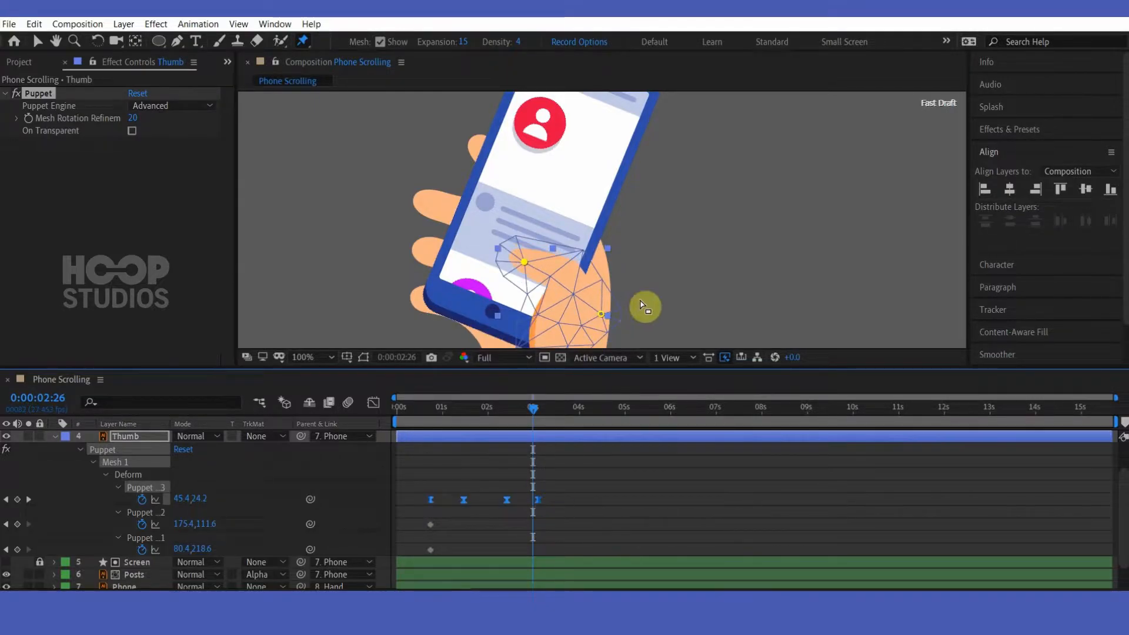
- Bend the thumb-tip pin's motion path into a curve by pulling out handles at its lowest keyframe with the Convert Vertex tool
{"action": "left_click_drag", "start_coordinate": [637, 296], "coordinate": [612, 234]}
{"action": "scroll", "coordinate": [626, 306], "scroll_direction": "down", "scroll_amount": 1}
{"action": "left_click_drag", "start_coordinate": [557, 496], "coordinate": [534, 512]}
{"action": "scroll", "coordinate": [679, 326], "scroll_direction": "down", "scroll_amount": 1}
{"action": "scroll", "coordinate": [680, 306], "scroll_direction": "up", "scroll_amount": 1}
{"action": "left_click_drag", "start_coordinate": [706, 306], "coordinate": [627, 214]}
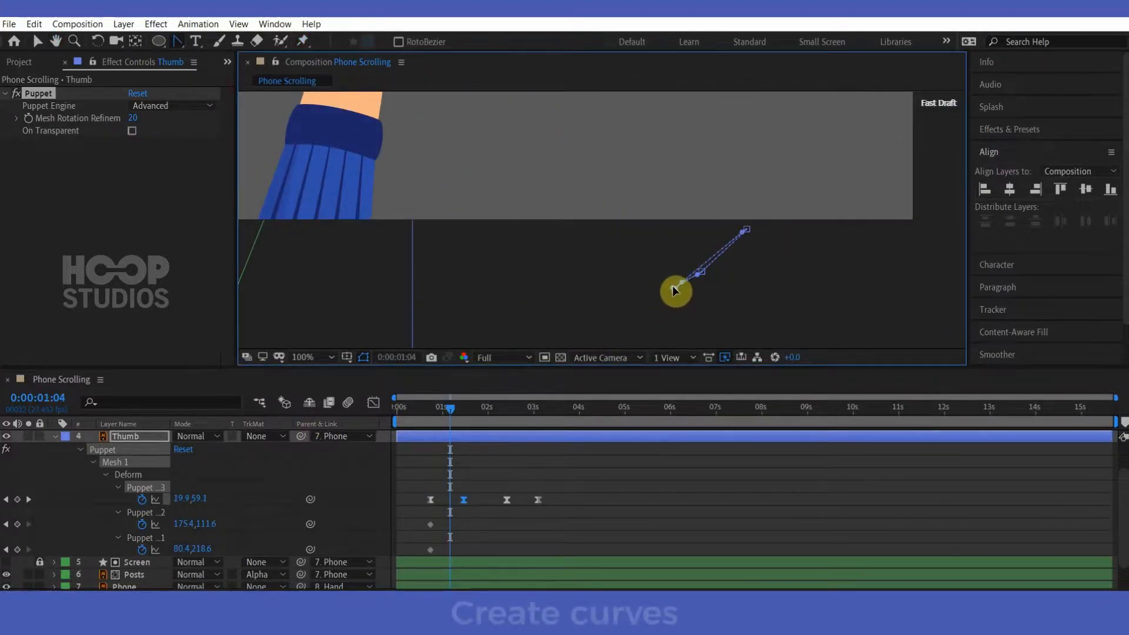
{"action": "left_click_drag", "start_coordinate": [675, 298], "coordinate": [687, 261]}
- At 0:00:01:12, raise the thumb-tip pin to 44.4, 89.6 and adjust the curve handles of its motion path's lowest keyframe
{"action": "left_click", "coordinate": [421, 500]}
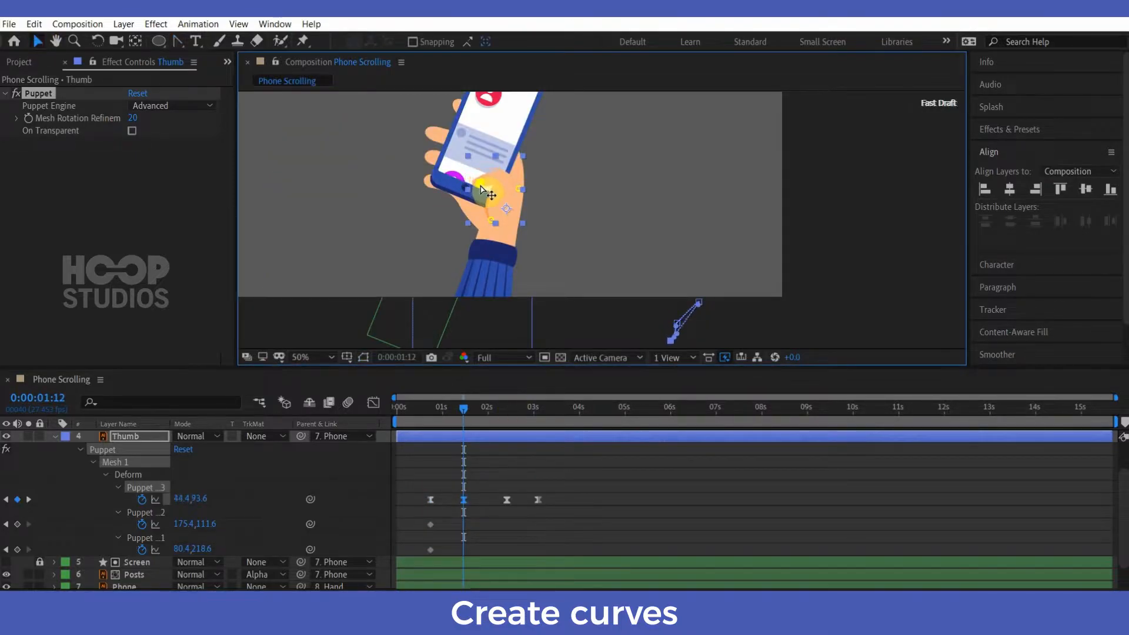
{"action": "left_click_drag", "start_coordinate": [481, 190], "coordinate": [481, 189]}
{"action": "scroll", "coordinate": [693, 343], "scroll_direction": "up", "scroll_amount": 1}
{"action": "left_click_drag", "start_coordinate": [671, 306], "coordinate": [596, 151]}
{"action": "left_click_drag", "start_coordinate": [668, 279], "coordinate": [673, 253]}
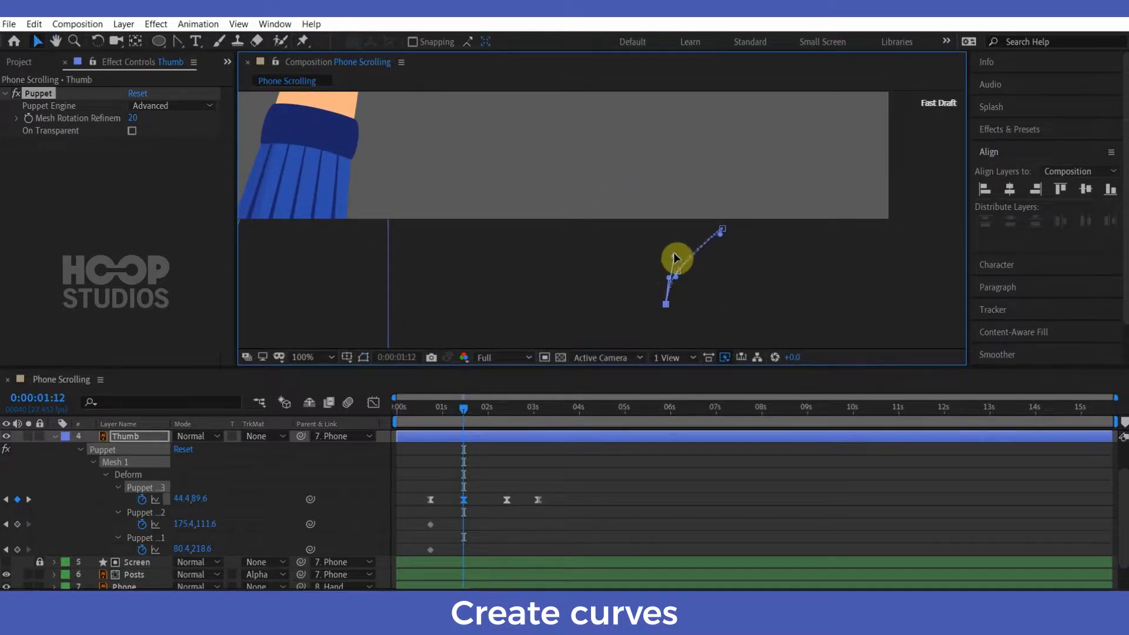
{"action": "left_click_drag", "start_coordinate": [669, 258], "coordinate": [703, 232]}
- Pull a curve handle from the thumb-tip motion path's uppermost keyframe with the Convert Vertex tool and preview the thumb's motion
{"action": "left_click", "coordinate": [722, 229]}
{"action": "key", "text": "g"}
{"action": "left_click_drag", "start_coordinate": [506, 128], "coordinate": [676, 286]}
{"action": "scroll", "coordinate": [682, 244], "scroll_direction": "down", "scroll_amount": 1}
{"action": "left_click", "coordinate": [432, 408]}
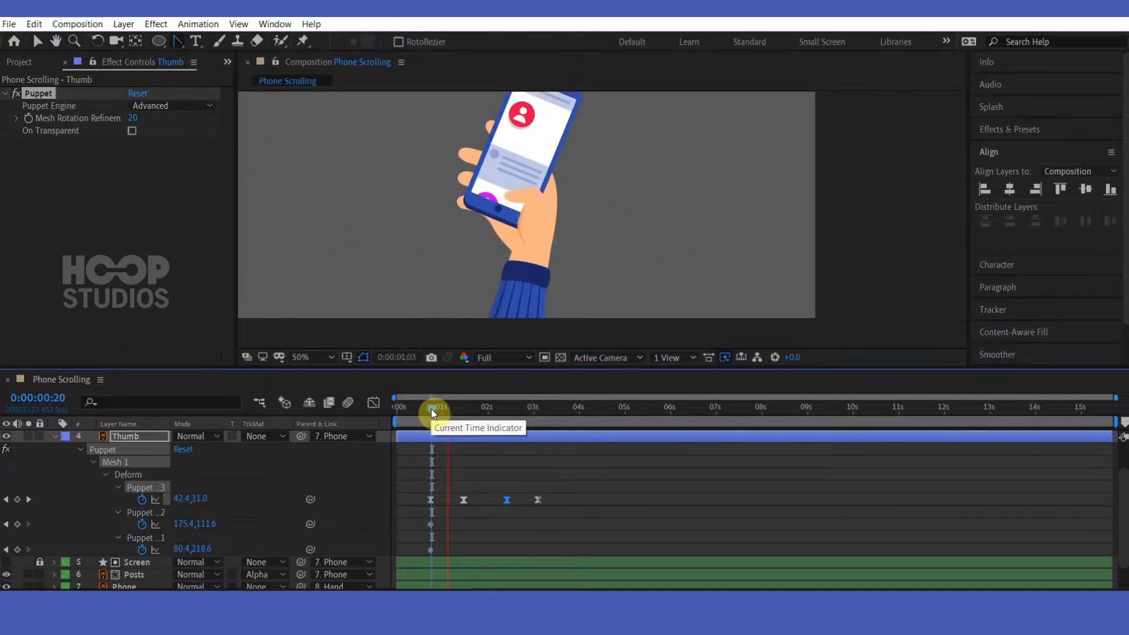
{"action": "left_click", "coordinate": [429, 412]}
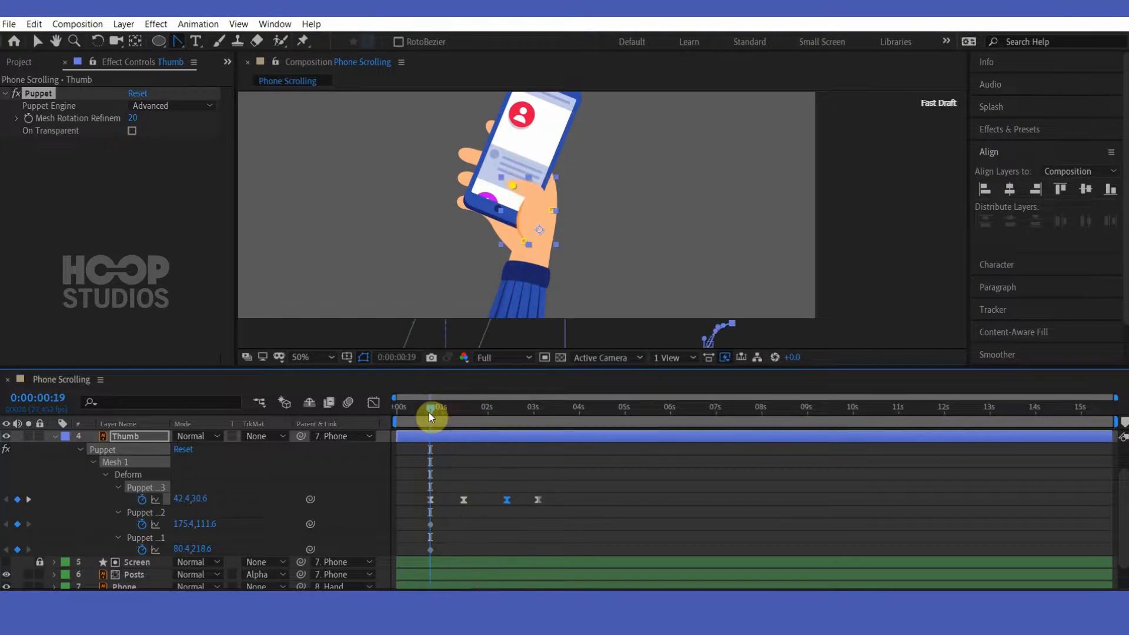
{"action": "left_click_drag", "start_coordinate": [445, 412], "coordinate": [428, 414]}
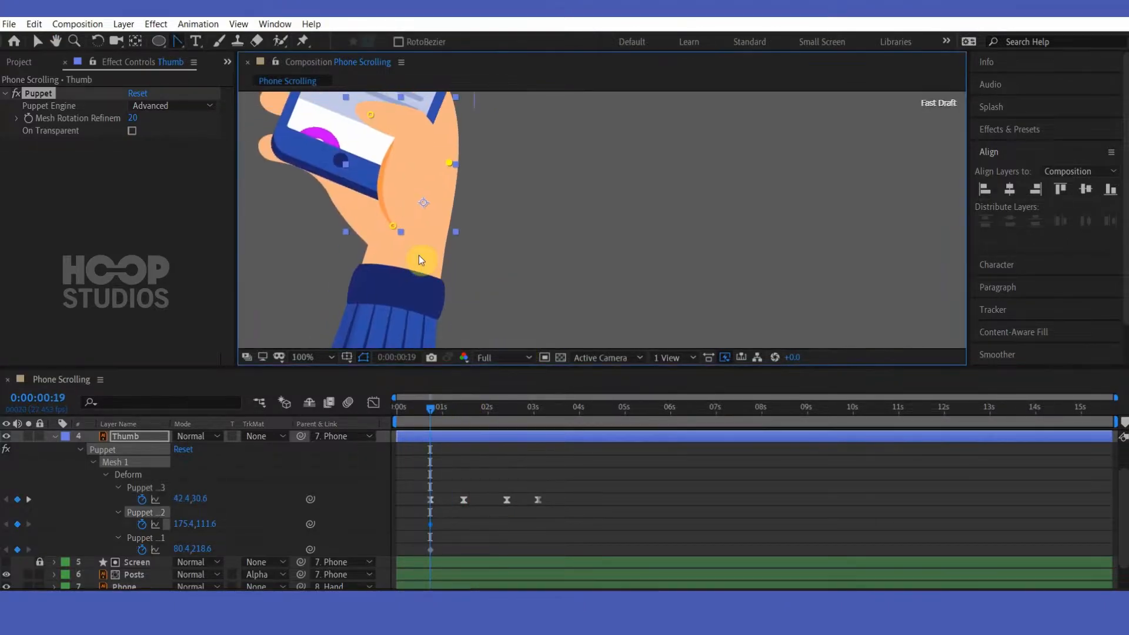
- At 0:00:01:12, keyframe the pin at the thumb's lower base at 106.4, 216.6
{"action": "left_click", "coordinate": [395, 227]}
{"action": "left_click", "coordinate": [397, 230]}
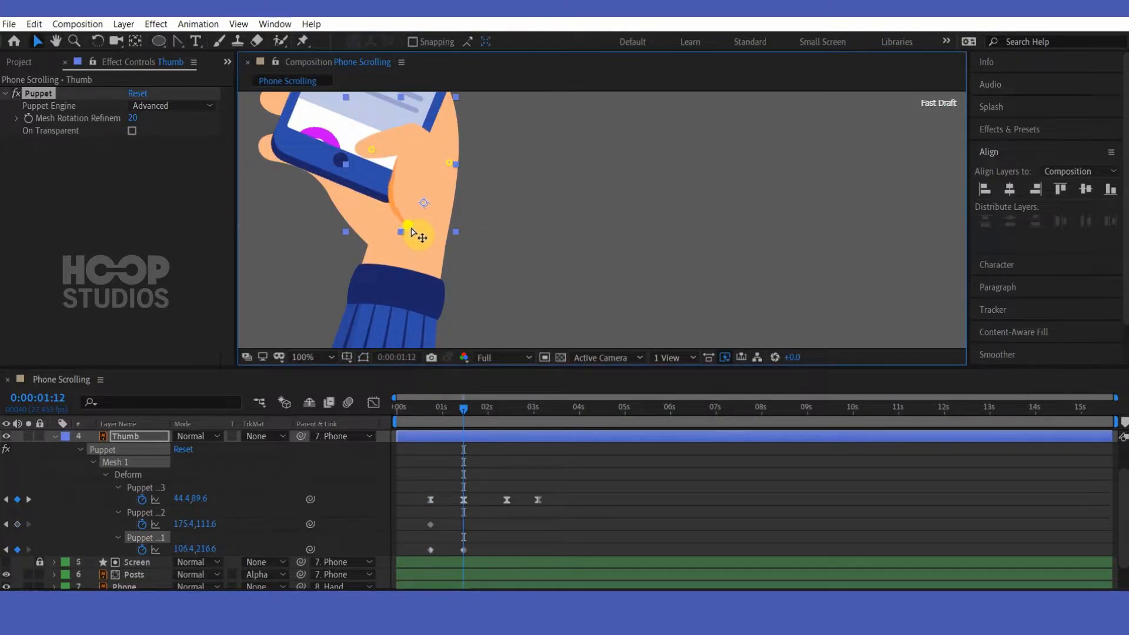
{"action": "scroll", "coordinate": [590, 280], "scroll_direction": "down", "scroll_amount": 1}
{"action": "scroll", "coordinate": [584, 254], "scroll_direction": "down", "scroll_amount": 1}
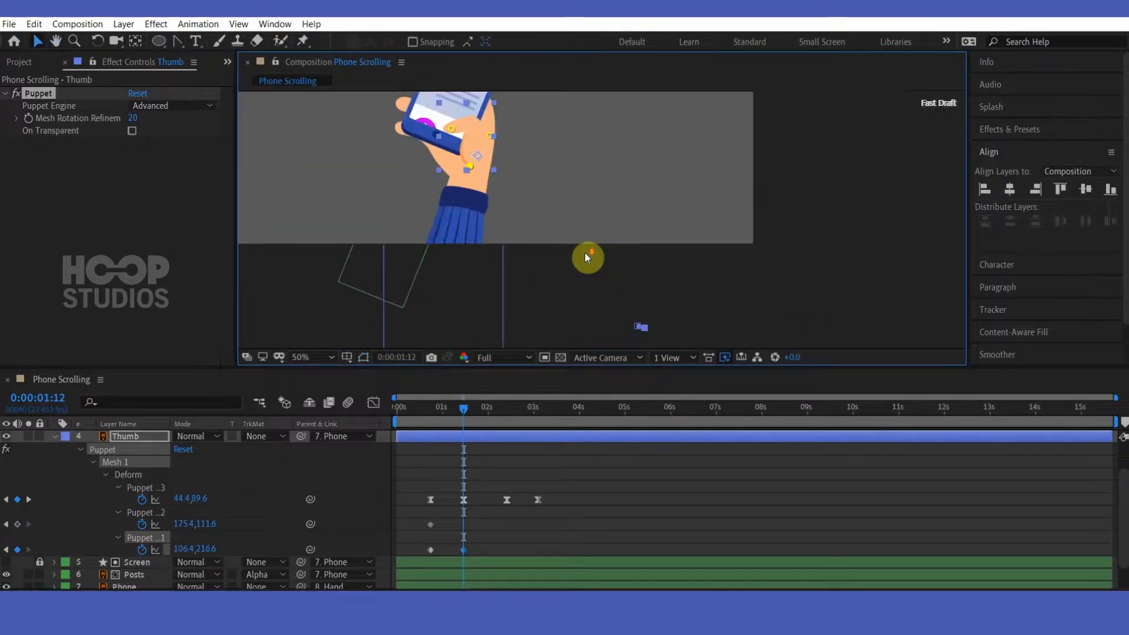
- Copy the lower base pin's first keyframe to 0:00:02:10 and apply Easy Ease to all three of its position keyframes
{"action": "left_click_drag", "start_coordinate": [497, 427], "coordinate": [504, 422]}
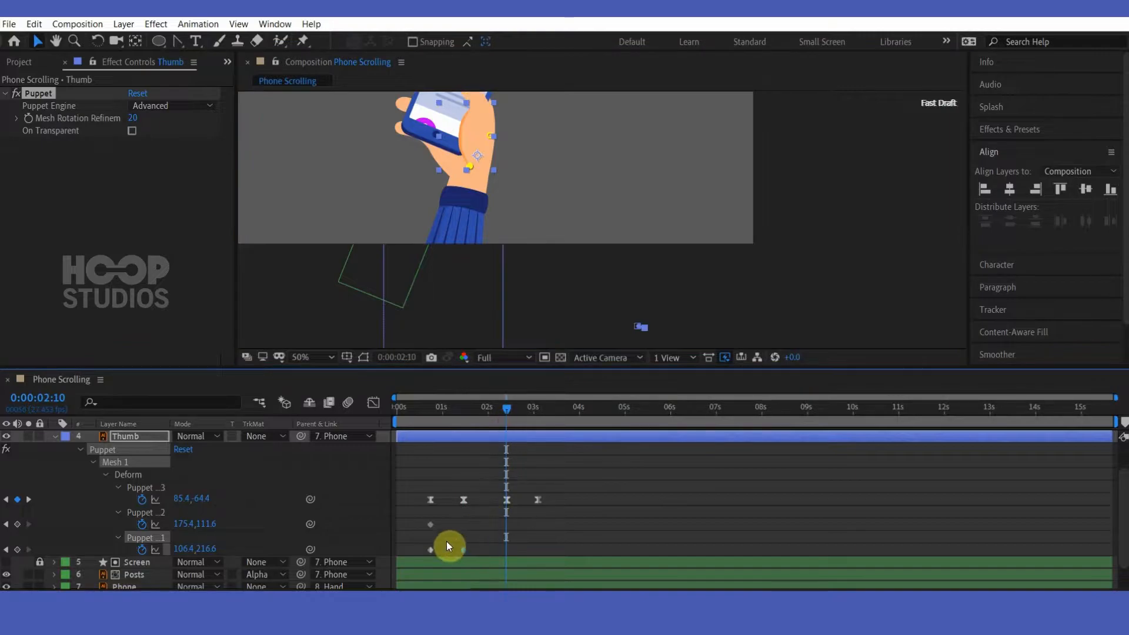
{"action": "key", "text": "ctrl+c"}
{"action": "key", "text": "ctrl+v"}
{"action": "left_click_drag", "start_coordinate": [517, 544], "coordinate": [431, 550]}
{"action": "right_click", "coordinate": [432, 549]}
{"action": "mouse_move", "coordinate": [555, 537]}
{"action": "left_click", "coordinate": [700, 447]}
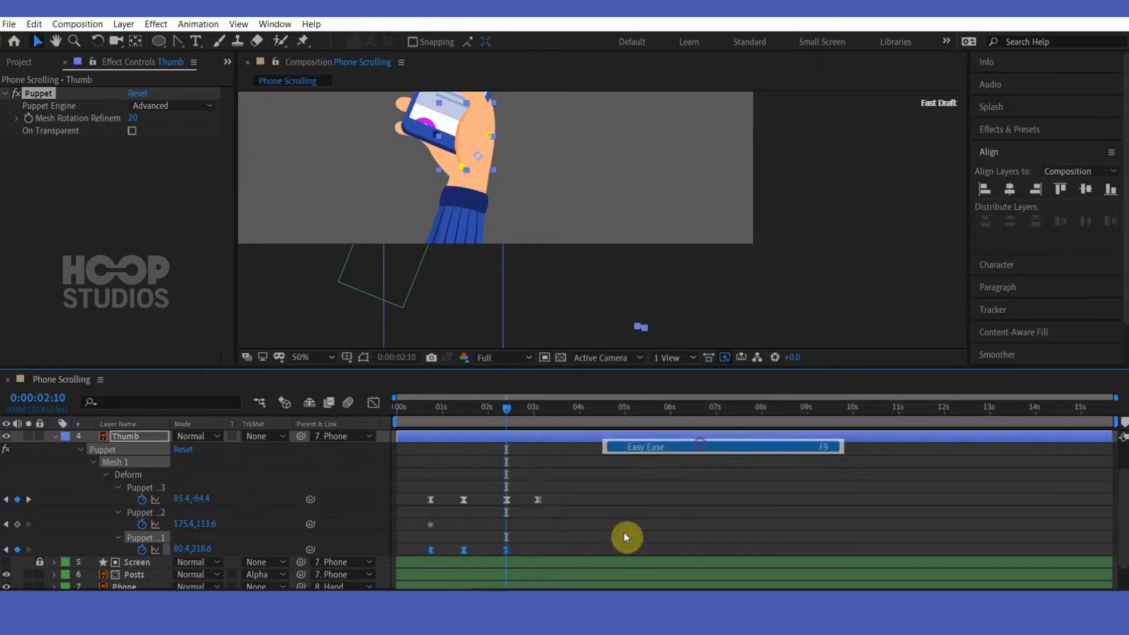
- Reshape the speed curves of the two animated thumb pins in the Graph Editor for sharper acceleration and preview the motion
{"action": "left_click", "coordinate": [429, 408]}
{"action": "left_click_drag", "start_coordinate": [398, 490], "coordinate": [449, 552]}
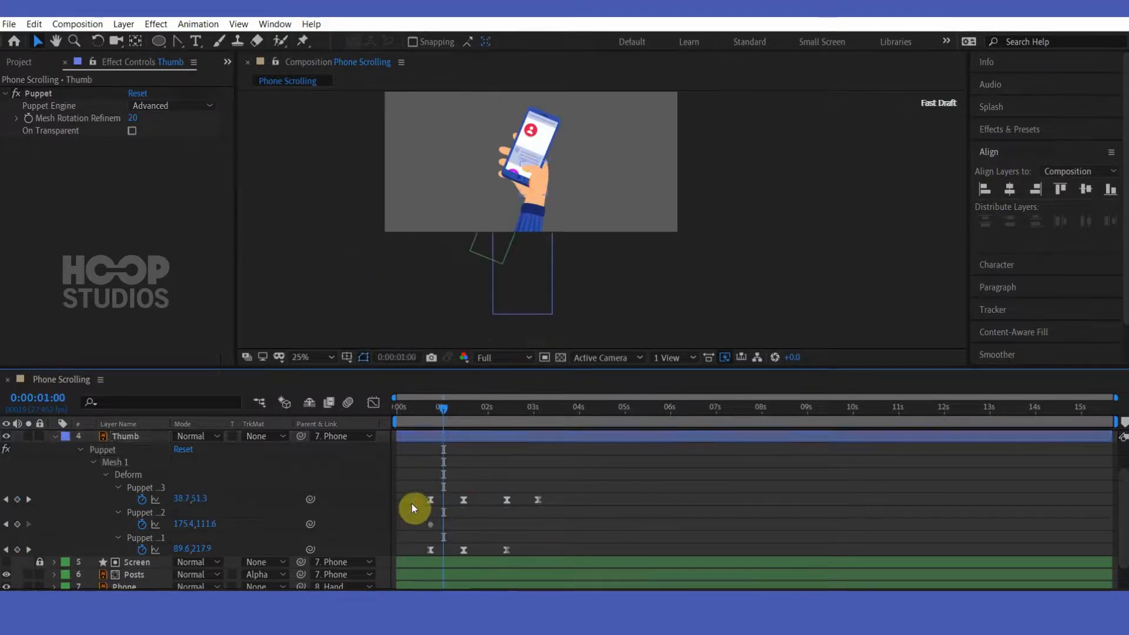
{"action": "left_click", "coordinate": [377, 402]}
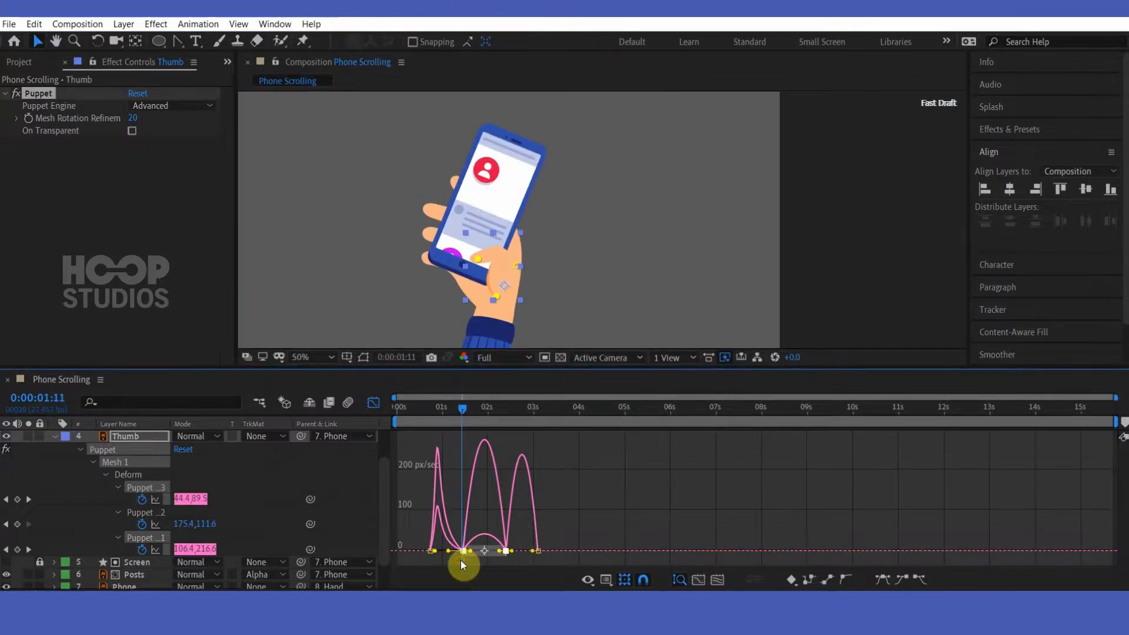
{"action": "left_click_drag", "start_coordinate": [460, 560], "coordinate": [494, 557]}
{"action": "left_click", "coordinate": [531, 411]}
{"action": "key", "text": "equal"}
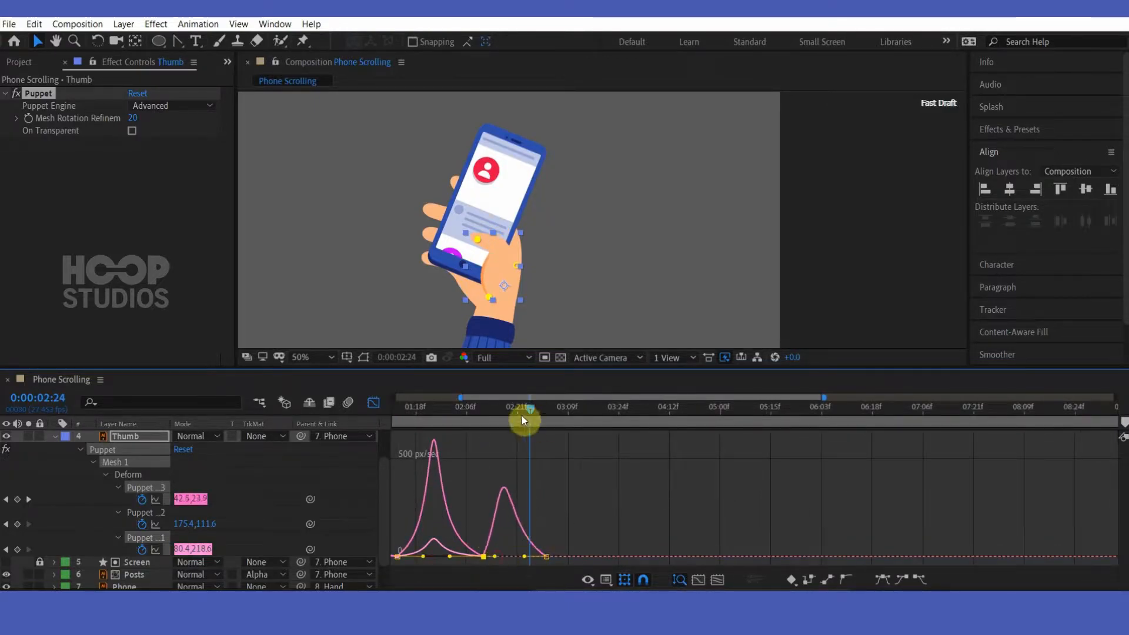
{"action": "key", "text": "Home"}
{"action": "key", "text": "space"}
{"action": "left_click", "coordinate": [447, 411]}
{"action": "left_click", "coordinate": [374, 402]}
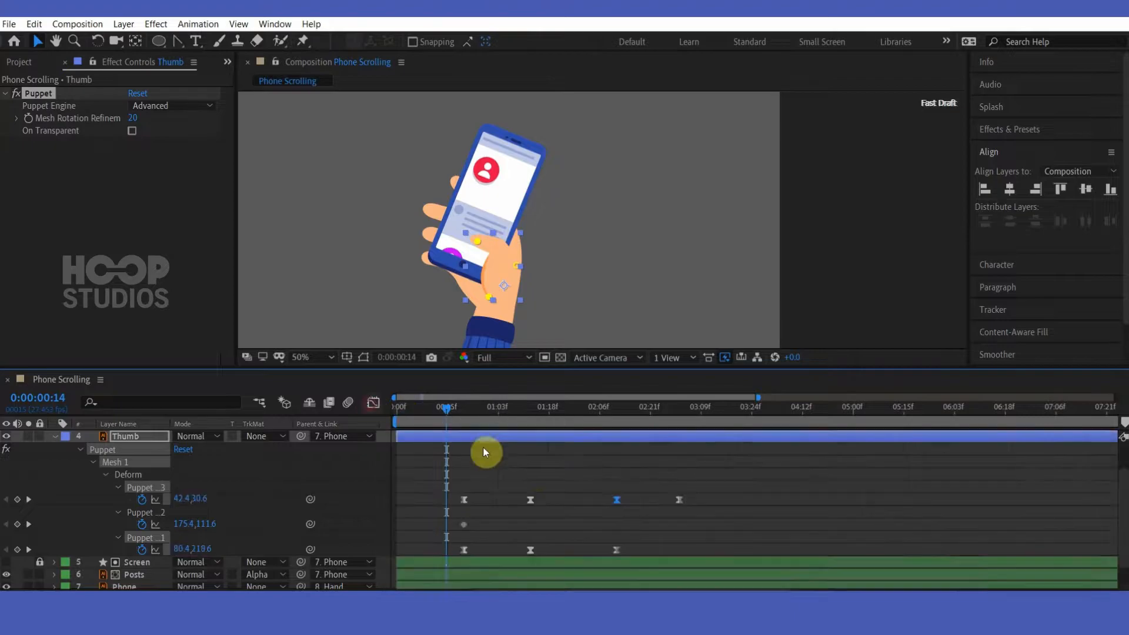
- Move the Phone layer's anchor point down to where the thumb crosses the phone, with the time at 0:00:00:19
{"action": "left_click", "coordinate": [545, 471]}
{"action": "left_click", "coordinate": [465, 414]}
{"action": "left_click", "coordinate": [523, 146]}
{"action": "scroll", "coordinate": [518, 147], "scroll_direction": "down", "scroll_amount": 2}
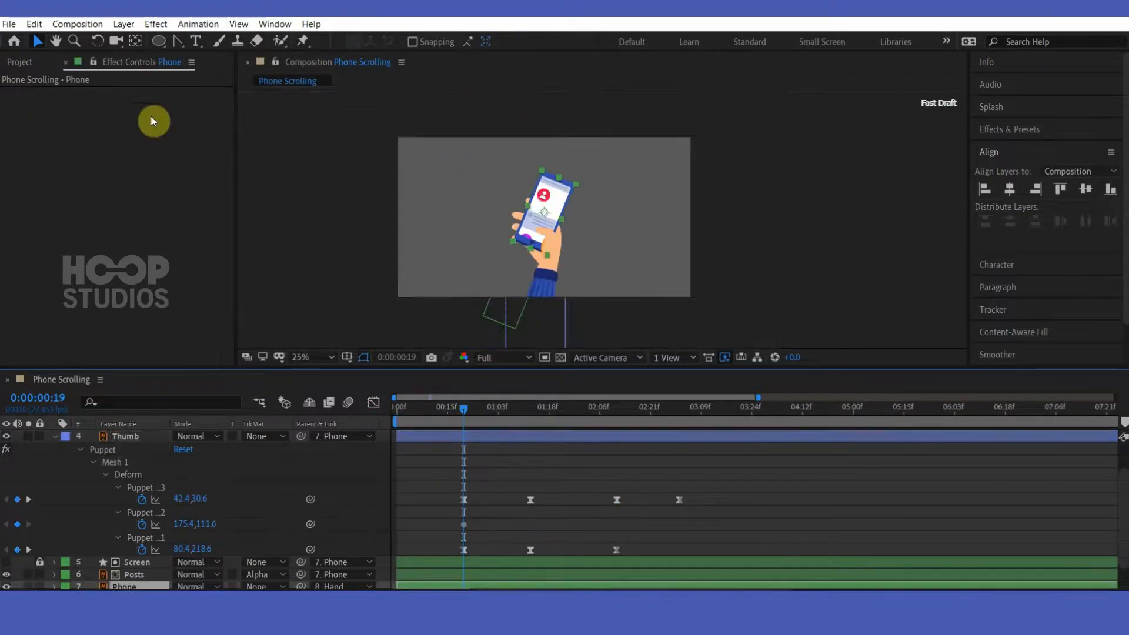
{"action": "left_click", "coordinate": [135, 41]}
{"action": "scroll", "coordinate": [560, 207], "scroll_direction": "up", "scroll_amount": 2}
{"action": "left_click", "coordinate": [473, 250]}
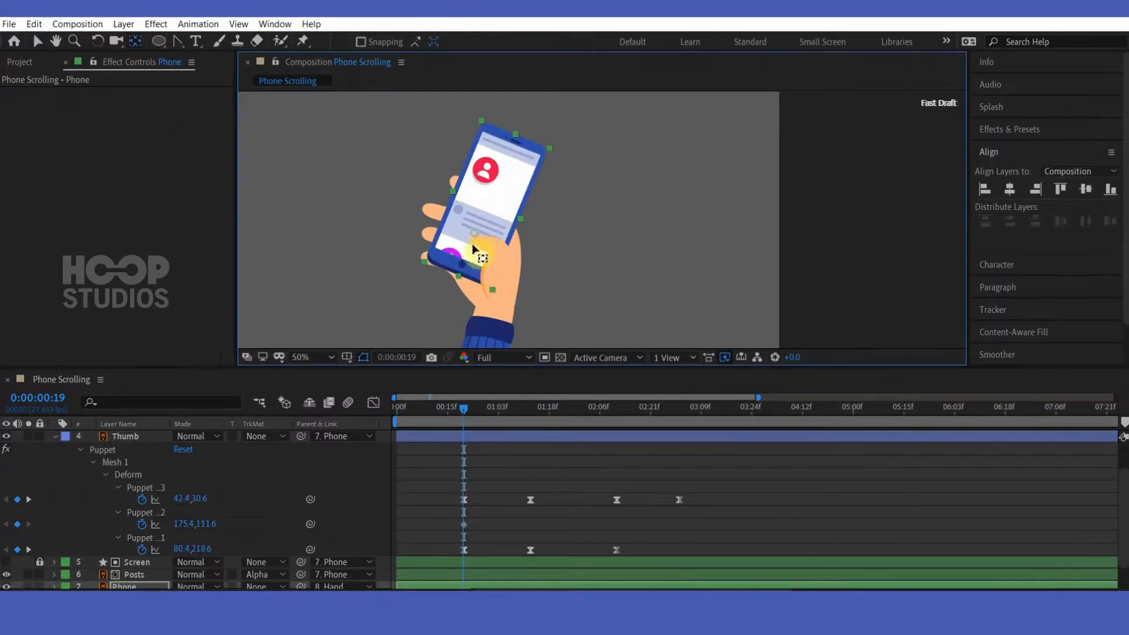
- Reveal the Phone layer's transform properties and start keyframing its Position and Rotation at 0:00:00:19
{"action": "scroll", "coordinate": [563, 533], "scroll_direction": "down", "scroll_amount": 2}
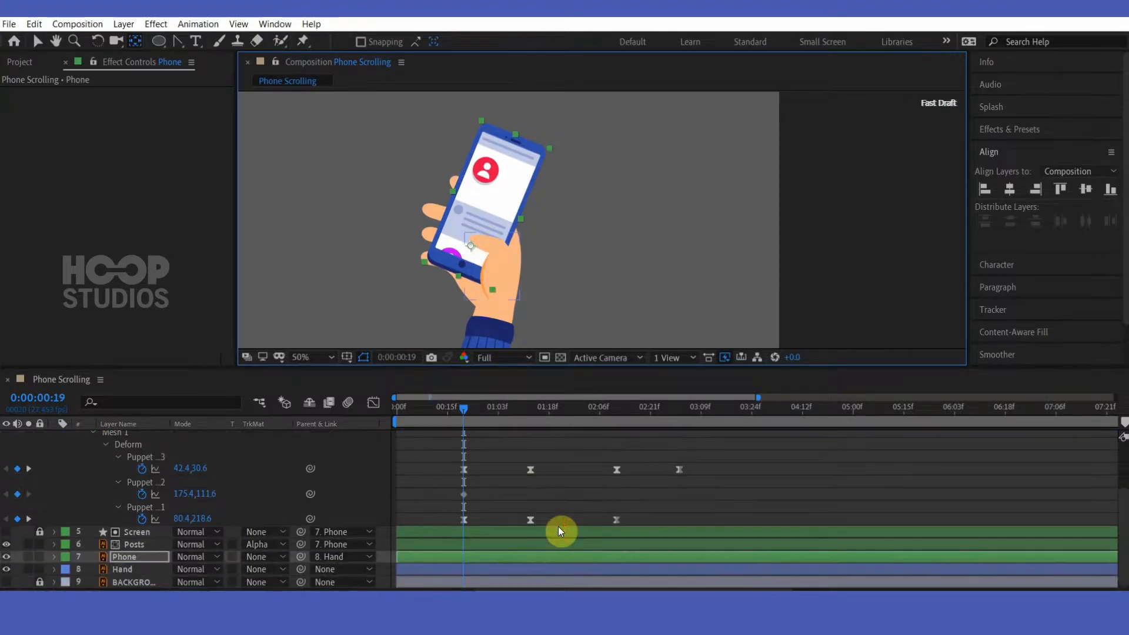
{"action": "key", "text": "r"}
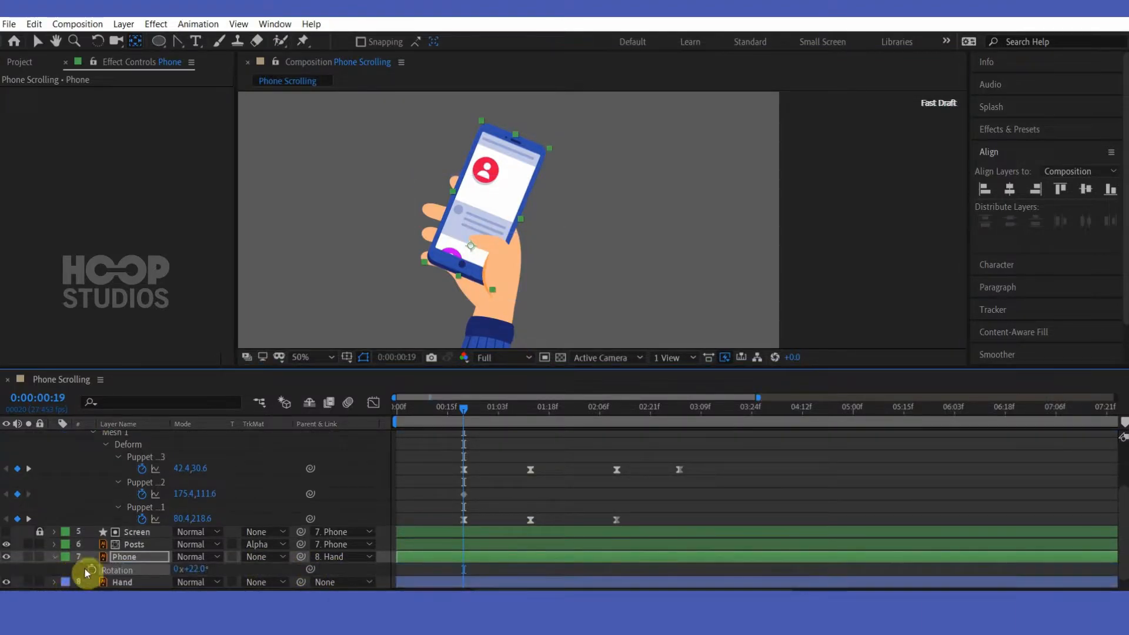
{"action": "double_click", "coordinate": [55, 557]}
{"action": "scroll", "coordinate": [58, 557], "scroll_direction": "down", "scroll_amount": 2}
{"action": "left_click", "coordinate": [92, 520]}
- At 0:00:01:12, keyframe the Phone layer at position 197.7, 258.0 with a slight change of rotation
{"action": "left_click", "coordinate": [538, 410]}
{"action": "left_click", "coordinate": [37, 40]}
{"action": "left_click_drag", "start_coordinate": [527, 147], "coordinate": [529, 156]}
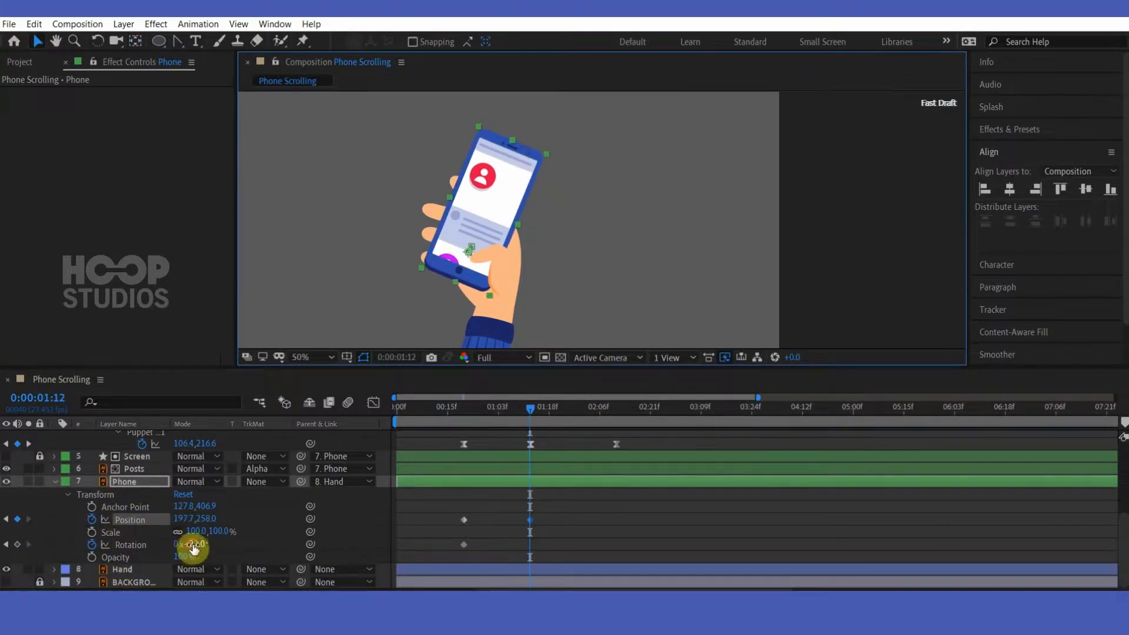
{"action": "left_click_drag", "start_coordinate": [189, 546], "coordinate": [187, 544]}
- Copy the phone's first Position and Rotation keyframes to 0:00:02:10 and apply Easy Ease to all of its keyframes
{"action": "left_click", "coordinate": [617, 406]}
{"action": "left_click_drag", "start_coordinate": [478, 513], "coordinate": [444, 555]}
{"action": "key", "text": "ctrl+c"}
{"action": "key", "text": "ctrl+v"}
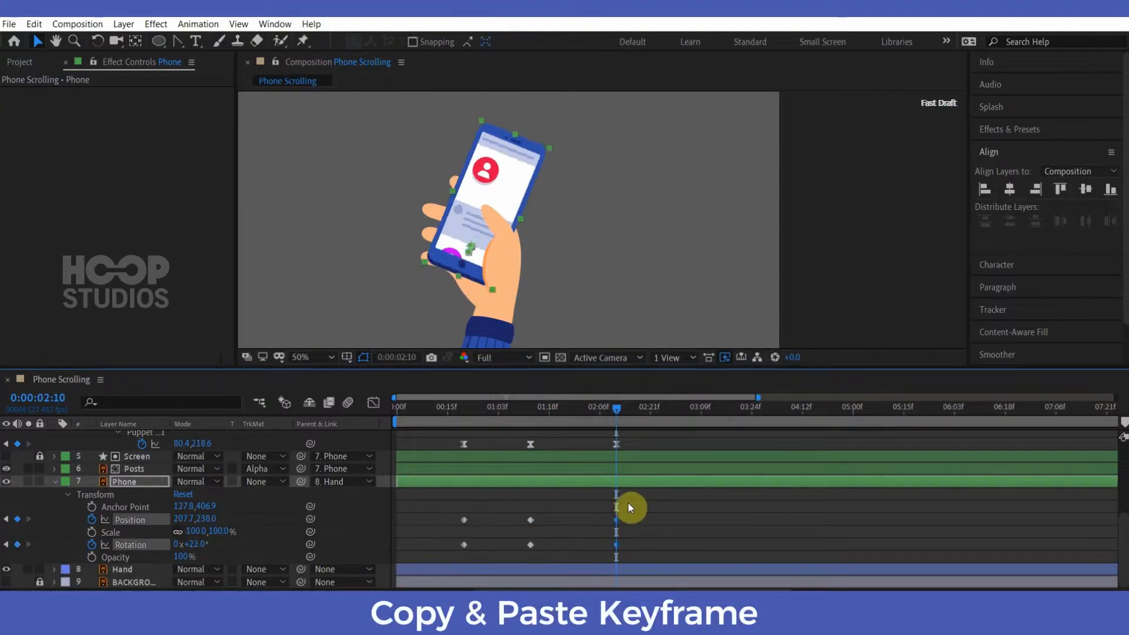
{"action": "left_click_drag", "start_coordinate": [632, 503], "coordinate": [455, 549]}
{"action": "right_click", "coordinate": [464, 545]}
{"action": "mouse_move", "coordinate": [512, 536]}
{"action": "left_click", "coordinate": [729, 442]}
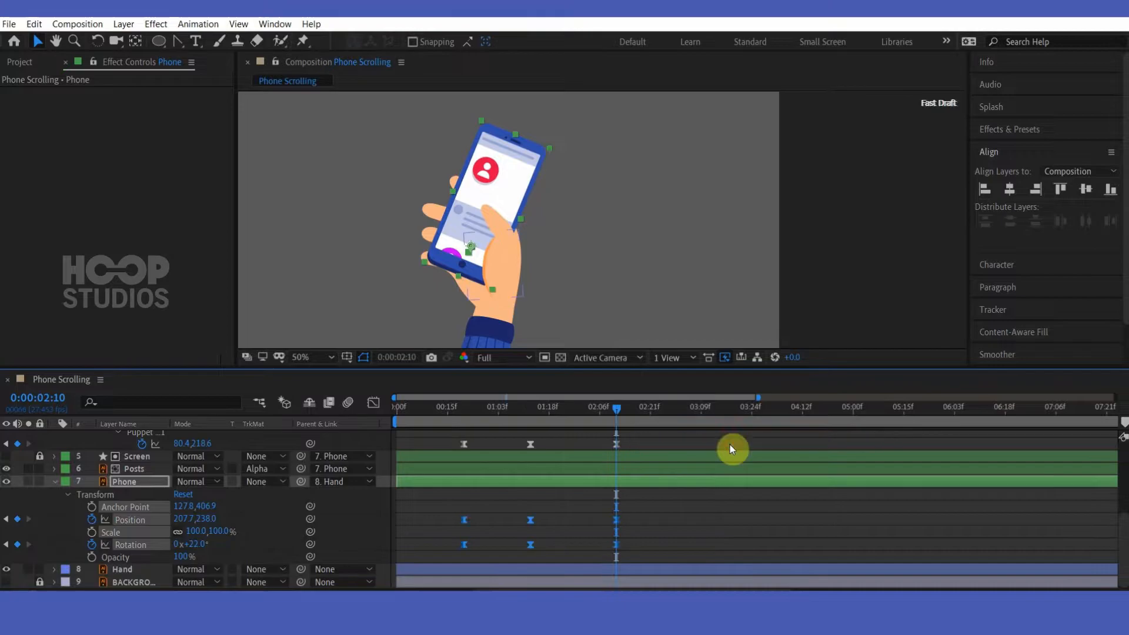
- Reshape the phone's Position and Rotation speed curves in the Graph Editor into sharper peaks and preview the motion
{"action": "left_click_drag", "start_coordinate": [632, 506], "coordinate": [450, 553]}
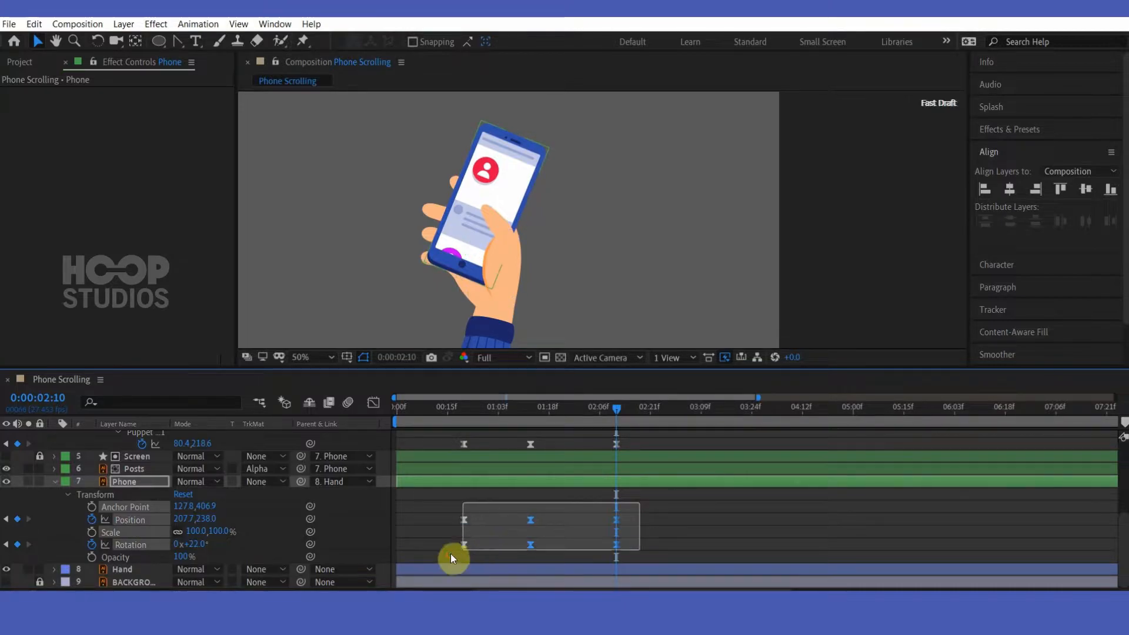
{"action": "left_click", "coordinate": [374, 403]}
{"action": "left_click_drag", "start_coordinate": [536, 527], "coordinate": [501, 531]}
{"action": "left_click_drag", "start_coordinate": [647, 501], "coordinate": [515, 547]}
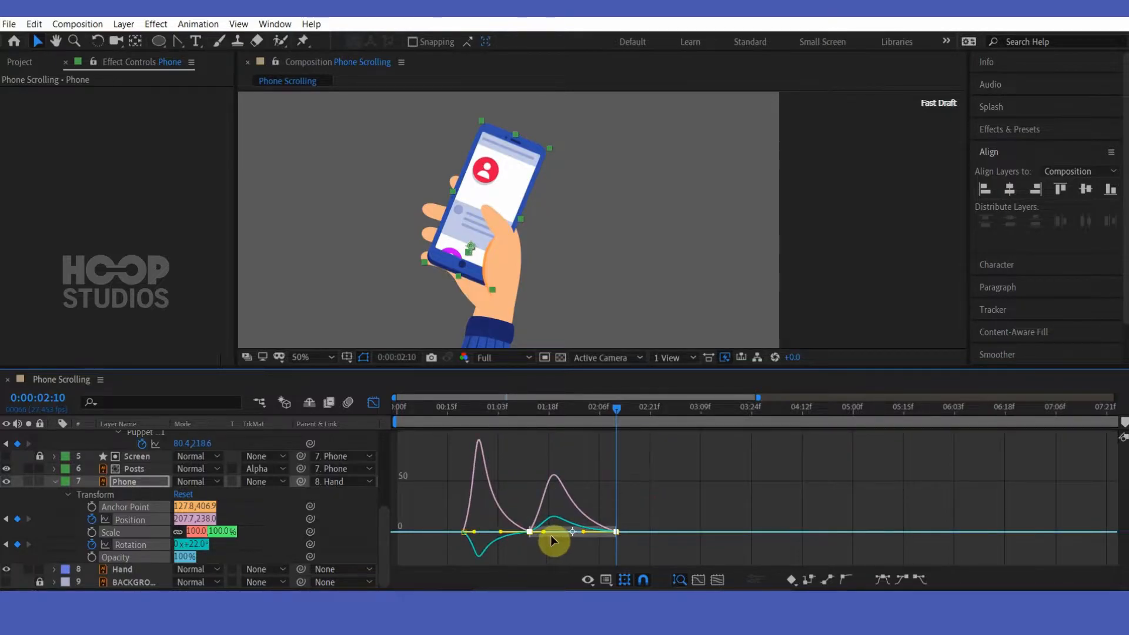
{"action": "left_click_drag", "start_coordinate": [583, 532], "coordinate": [588, 531]}
{"action": "left_click_drag", "start_coordinate": [679, 499], "coordinate": [578, 492]}
{"action": "left_click", "coordinate": [438, 424]}
{"action": "key", "text": "space"}
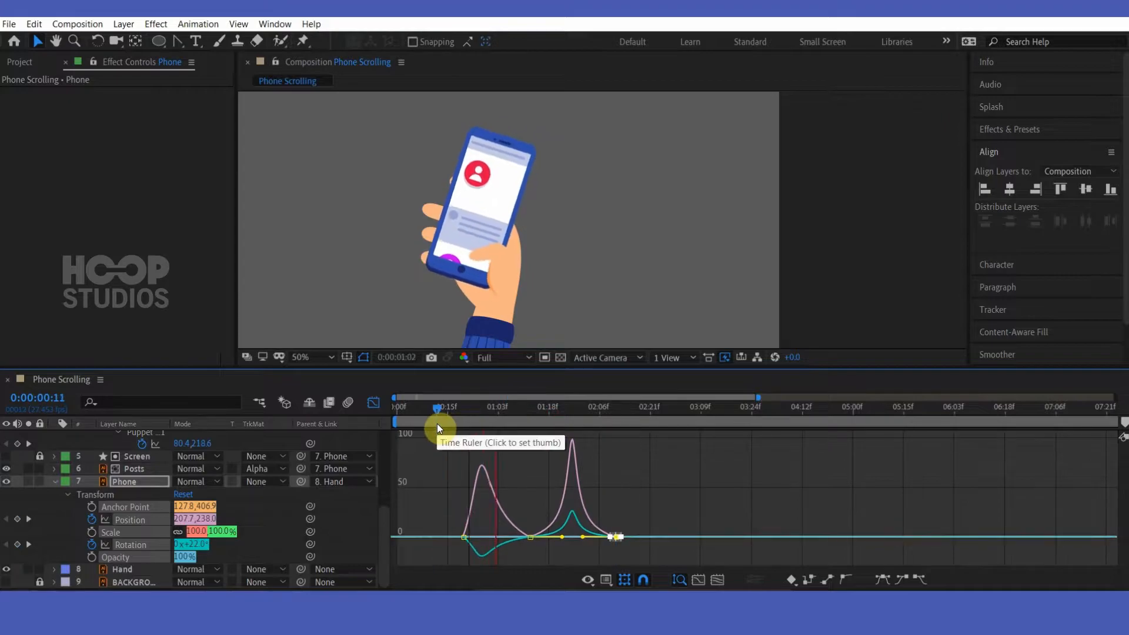
{"action": "left_click_drag", "start_coordinate": [444, 433], "coordinate": [462, 411]}
{"action": "left_click", "coordinate": [374, 403]}
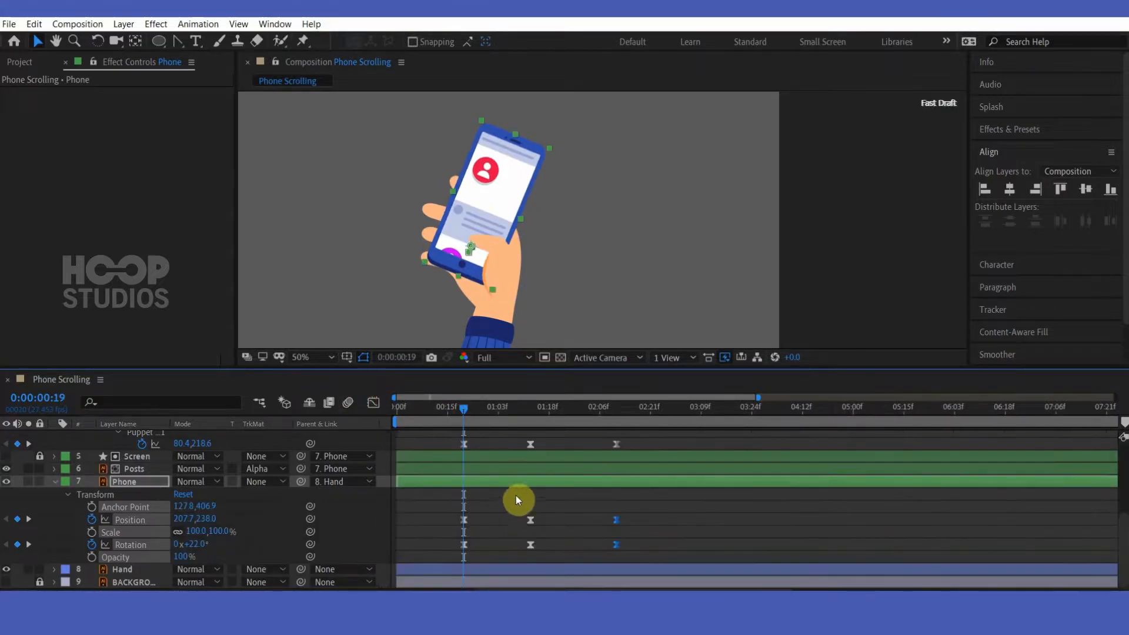
- Shift all of the phone's Position and Rotation keyframes slightly later than the thumb's and preview the offset
{"action": "left_click_drag", "start_coordinate": [649, 505], "coordinate": [471, 546]}
{"action": "left_click", "coordinate": [591, 499]}
{"action": "key", "text": "space"}
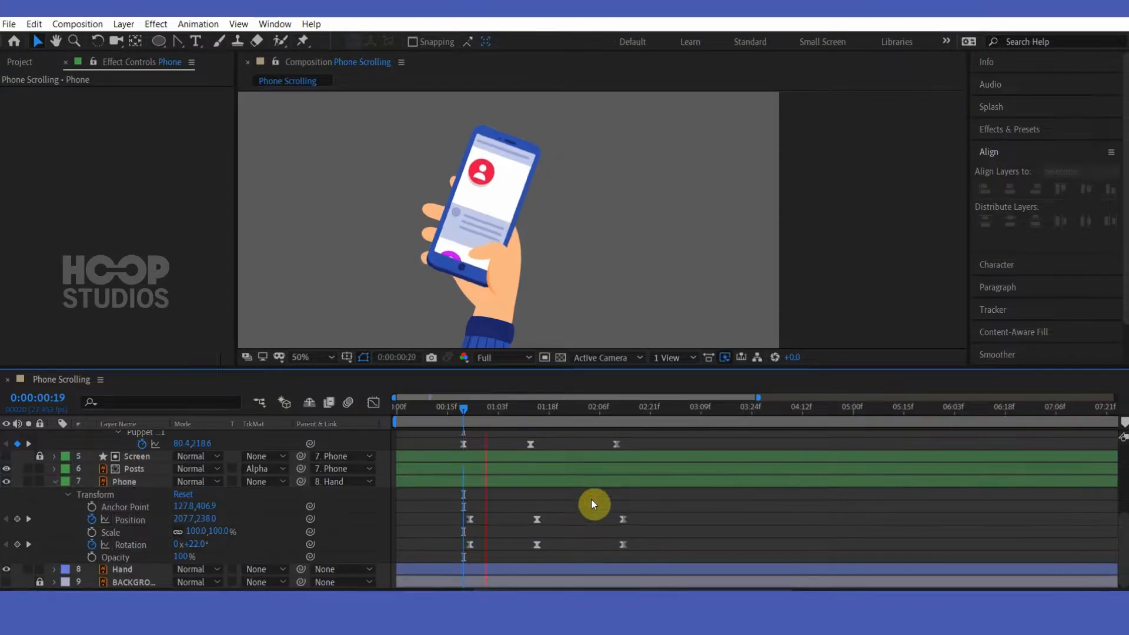
{"action": "left_click", "coordinate": [461, 415]}
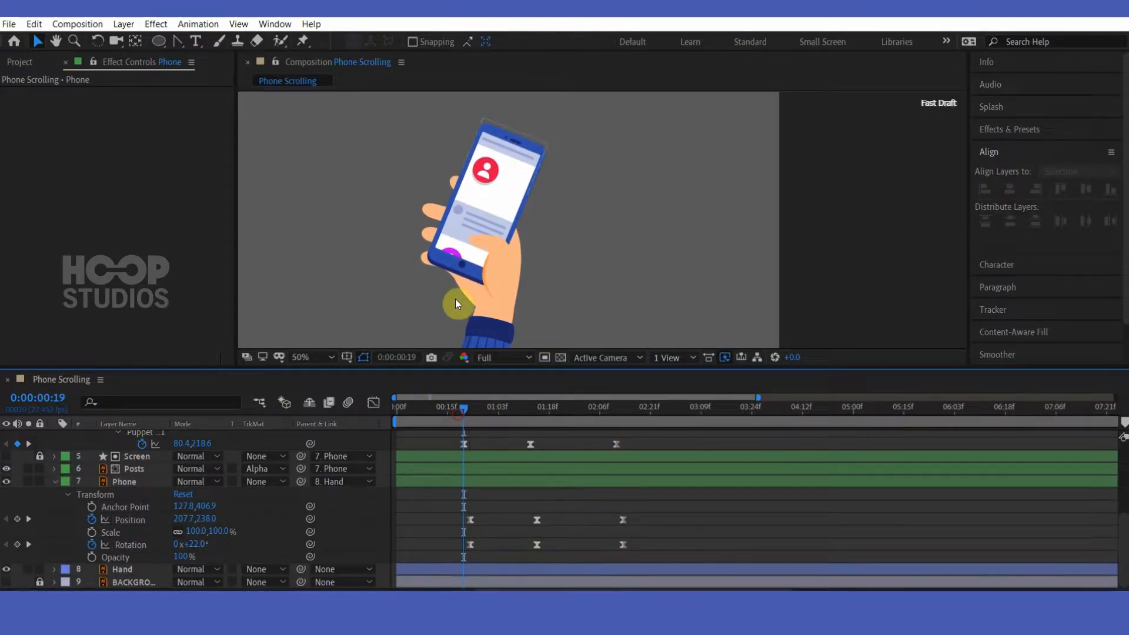
- Find the CC Bend It effect by searching for "cc be" and apply it to the Hand layer
{"action": "left_click", "coordinate": [504, 333]}
{"action": "left_click", "coordinate": [1007, 130]}
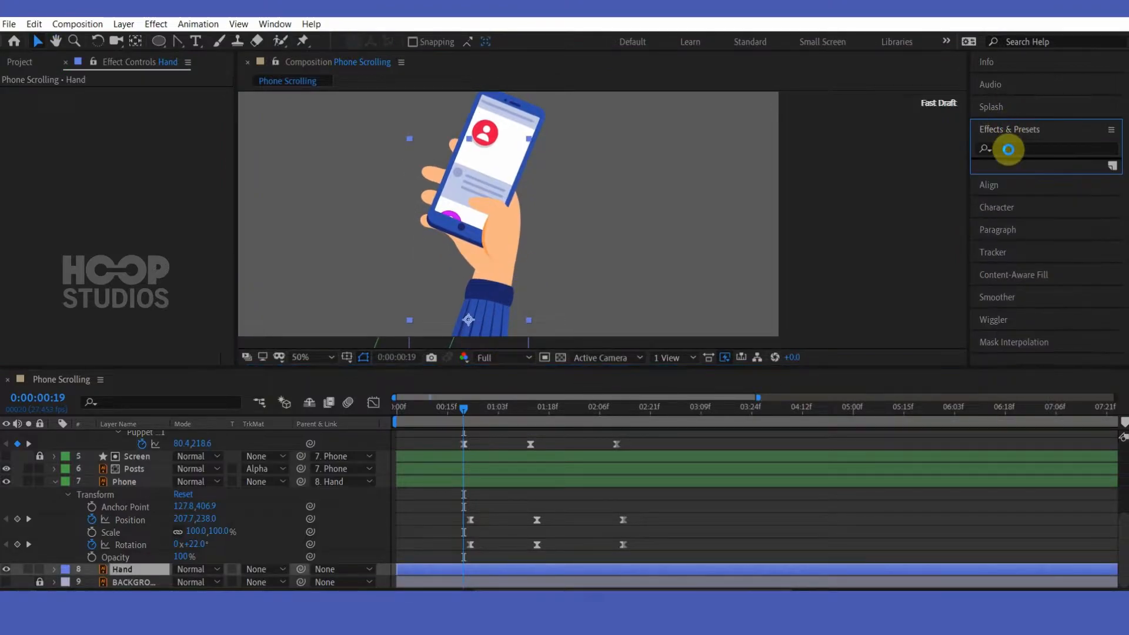
{"action": "left_click", "coordinate": [1009, 149]}
{"action": "type", "text": "cc"}
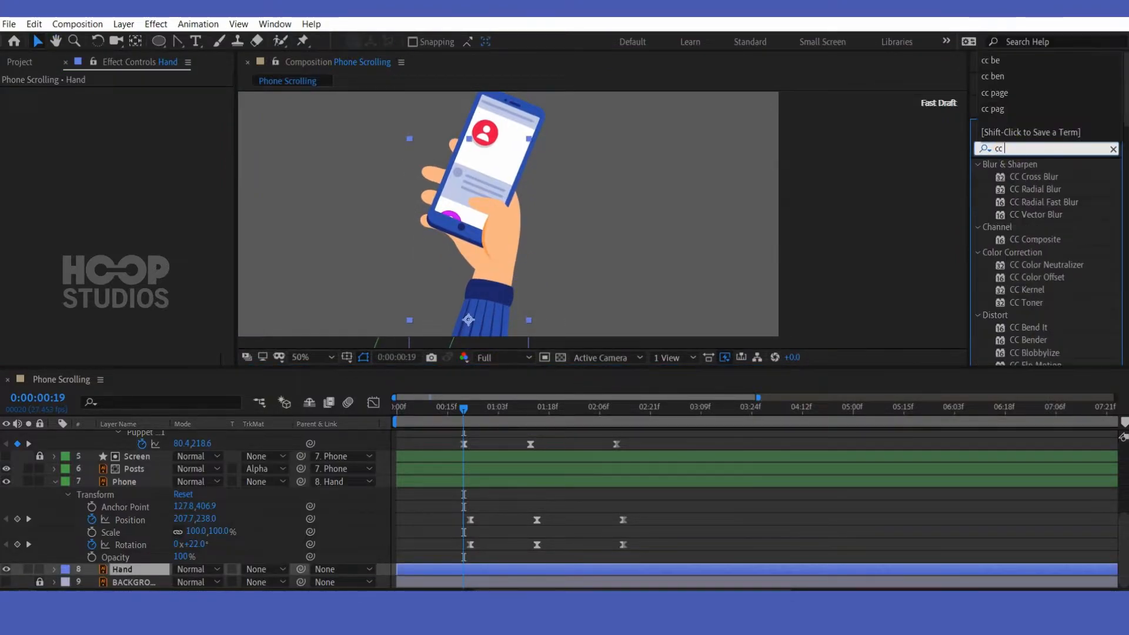
{"action": "type", "text": " be"}
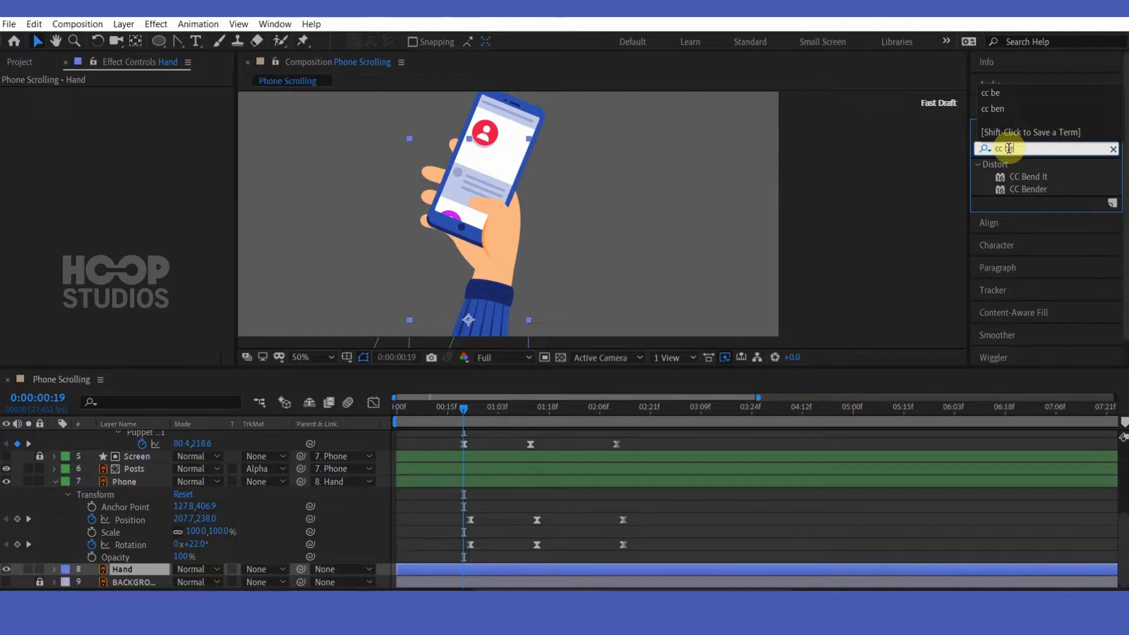
{"action": "left_click", "coordinate": [1040, 178]}
{"action": "left_click_drag", "start_coordinate": [1040, 183], "coordinate": [569, 181]}
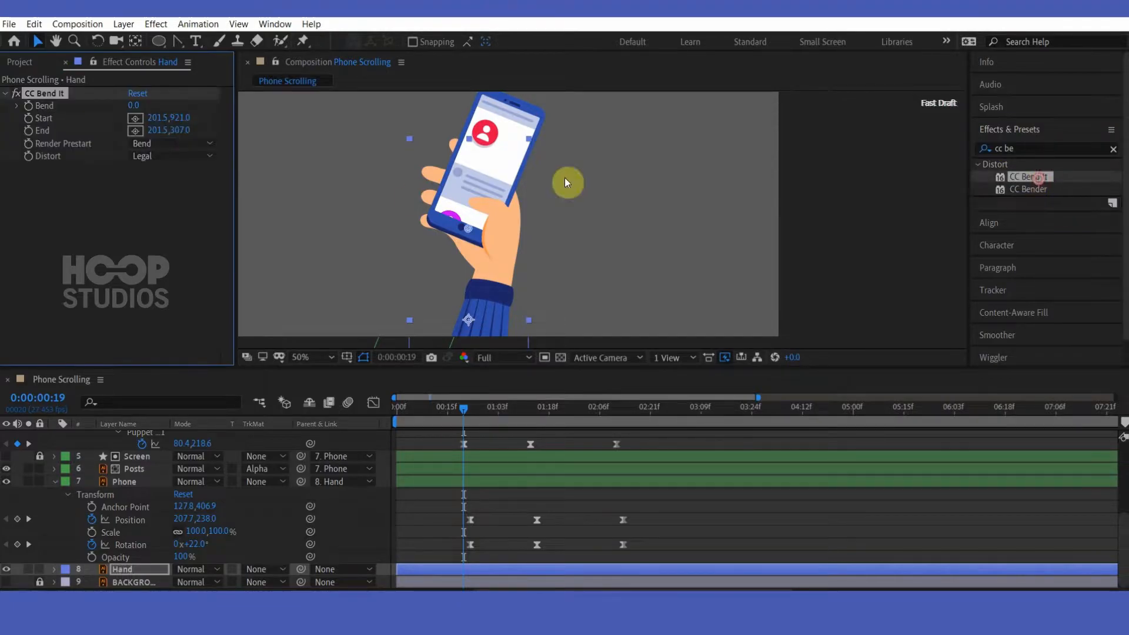
- Test a Bend of -10 and place the effect's Start at the wrist cuff, 273.9, 497.0, and its End above the hand, 174.1, -139.9
{"action": "left_click_drag", "start_coordinate": [125, 103], "coordinate": [124, 104]}
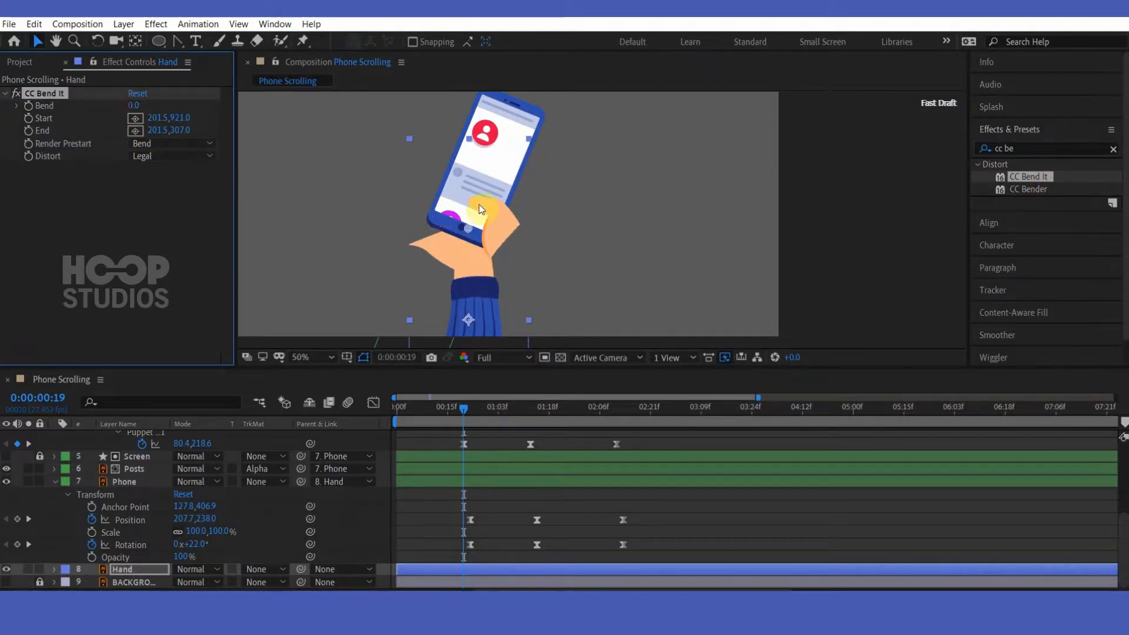
{"action": "key", "text": "comma"}
{"action": "left_click_drag", "start_coordinate": [535, 309], "coordinate": [532, 156]}
{"action": "key", "text": "F4"}
{"action": "key", "text": "period"}
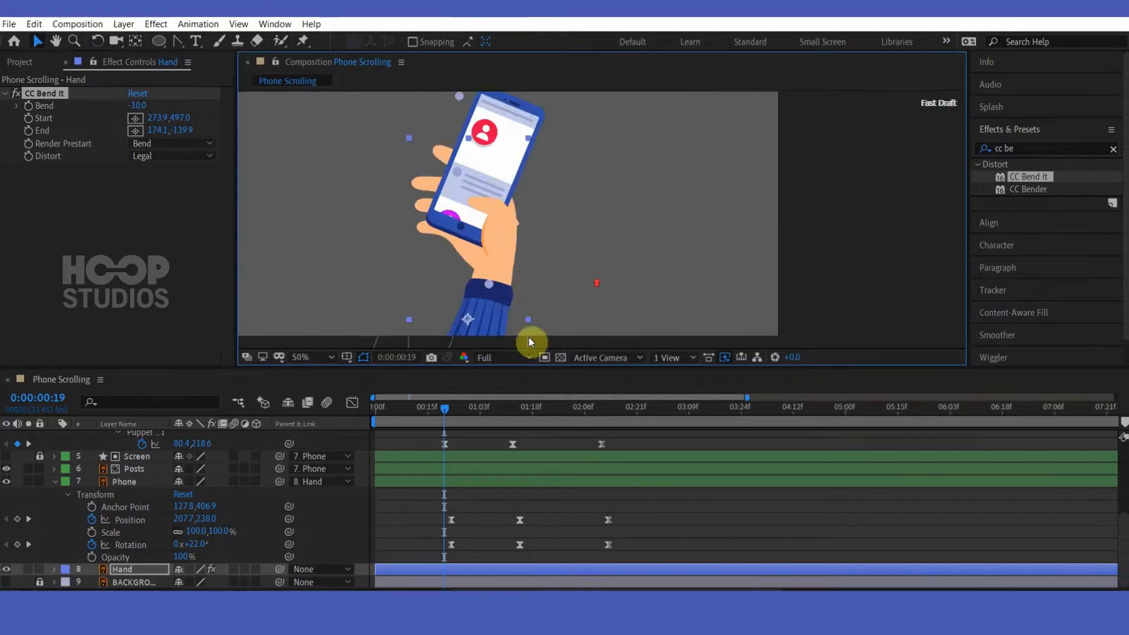
{"action": "scroll", "coordinate": [466, 262], "scroll_direction": "down", "scroll_amount": 1}
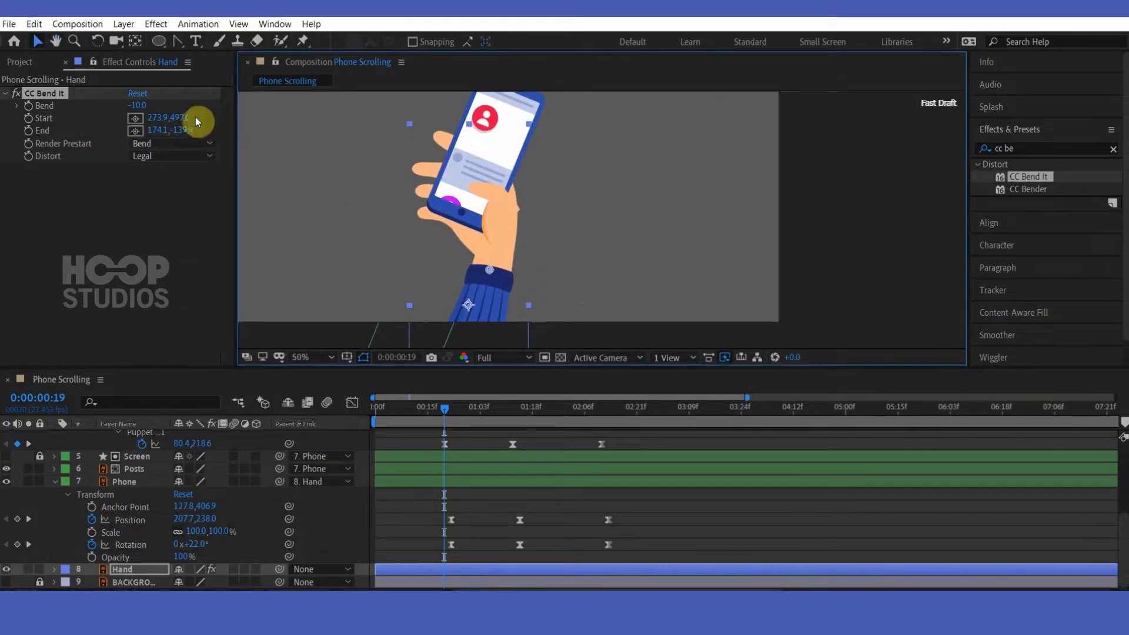
- Set the hand's Bend to 0, start keyframing it at 0:00:00:19 and reveal the keyframe in the timeline
{"action": "left_click", "coordinate": [136, 106]}
{"action": "type", "text": "0"}
{"action": "key", "text": "Return"}
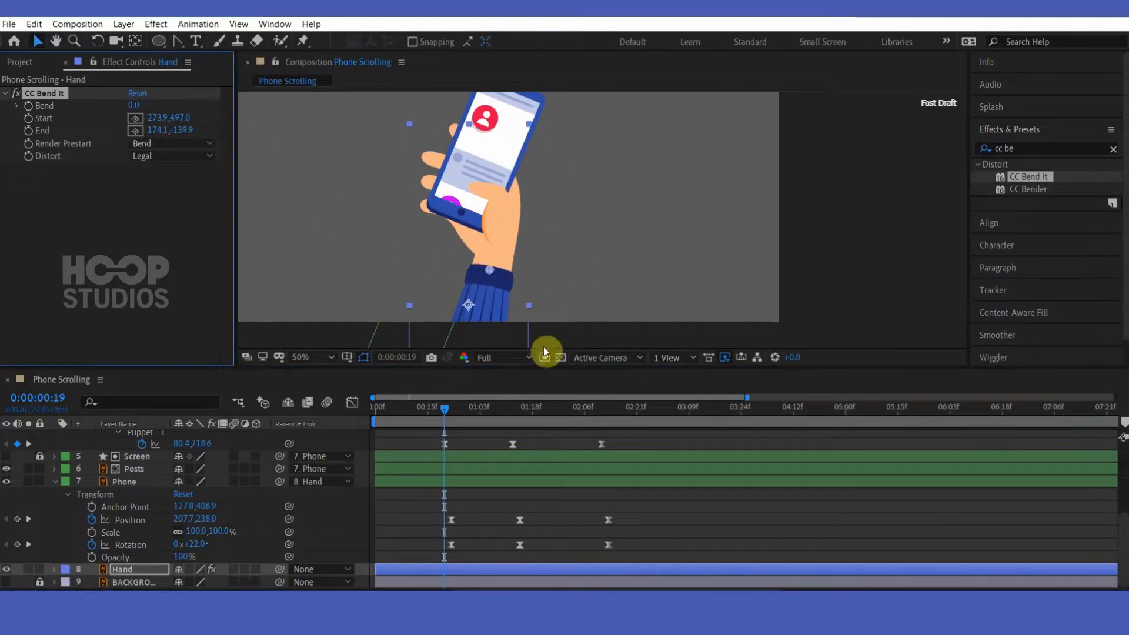
{"action": "left_click", "coordinate": [28, 106]}
{"action": "key", "text": "u"}
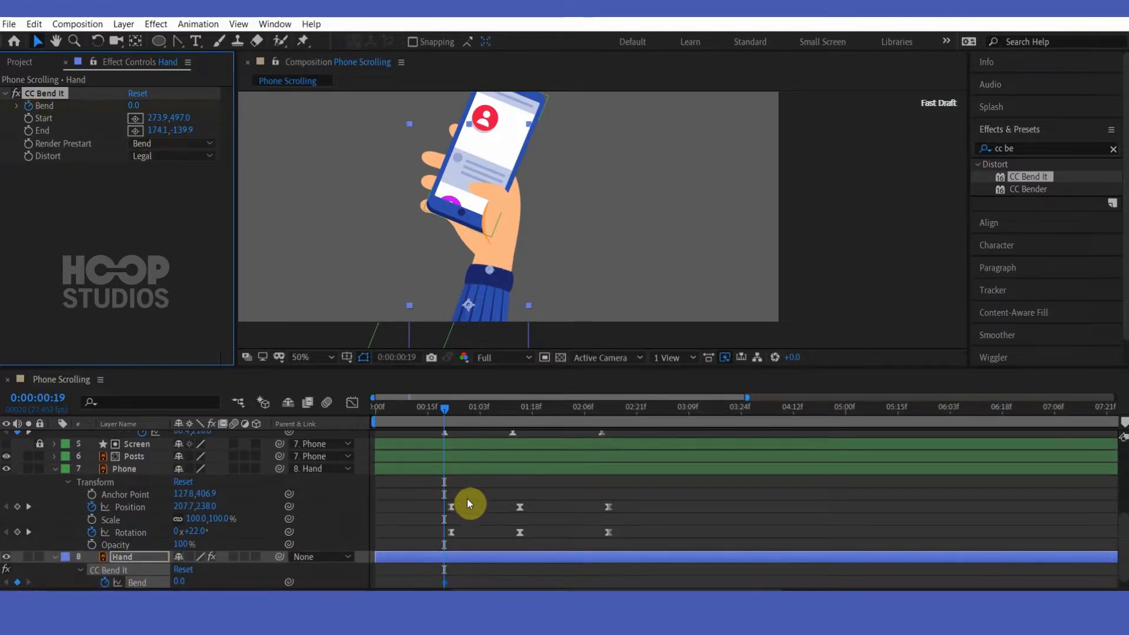
- Keyframe the Hand's Bend at -10 and align that keyframe with 0:00:01:12
{"action": "left_click", "coordinate": [518, 409]}
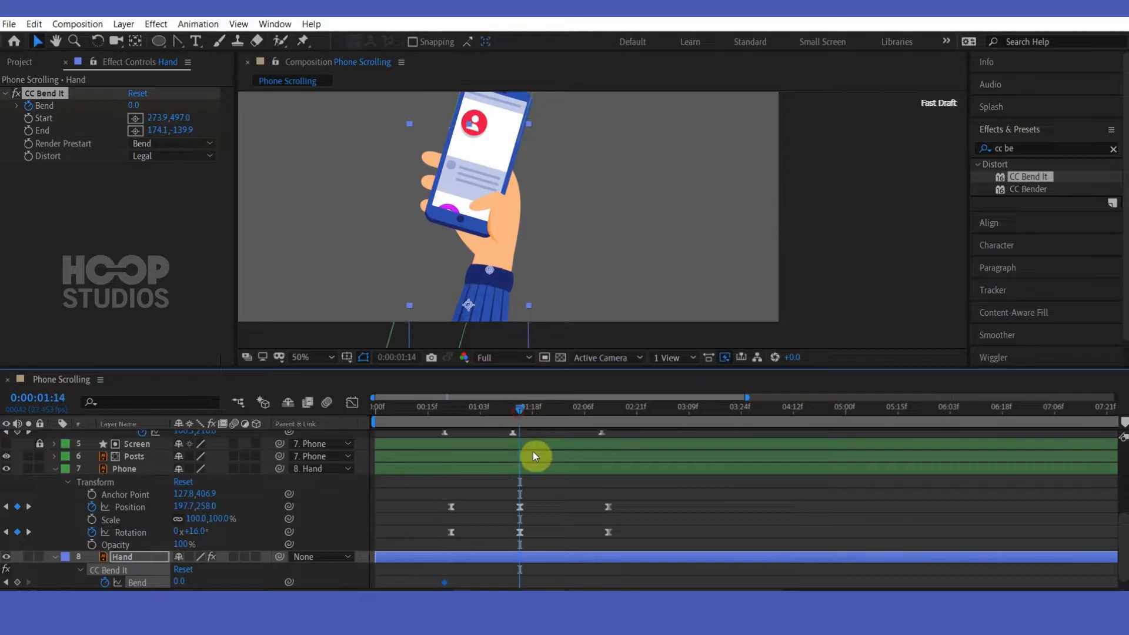
{"action": "left_click_drag", "start_coordinate": [180, 581], "coordinate": [174, 582]}
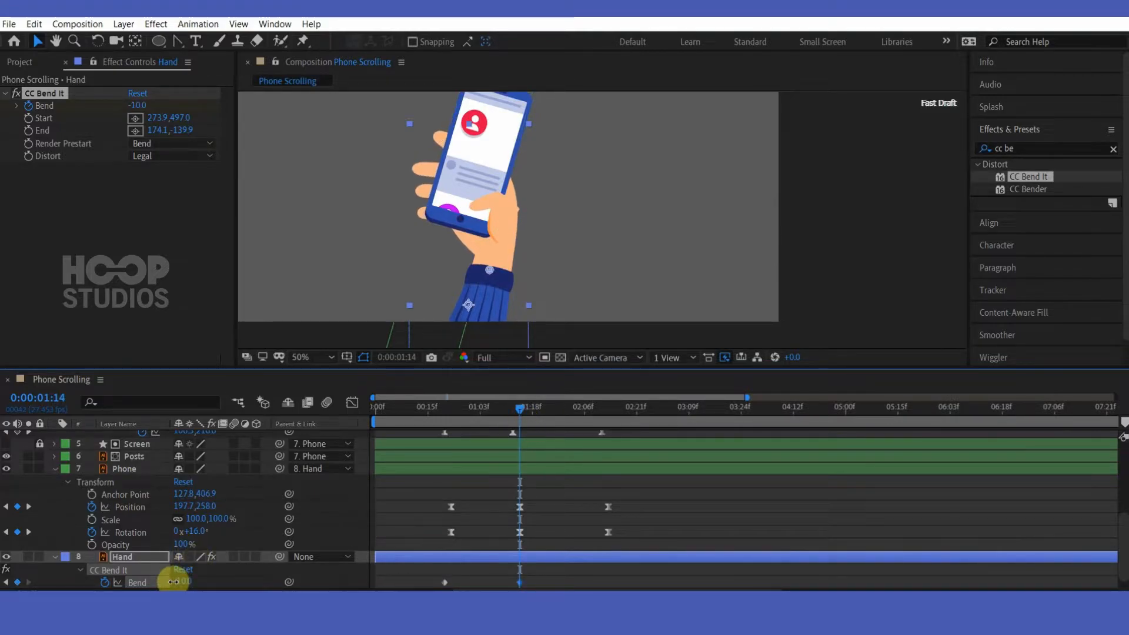
{"action": "left_click", "coordinate": [600, 411]}
{"action": "left_click", "coordinate": [512, 410]}
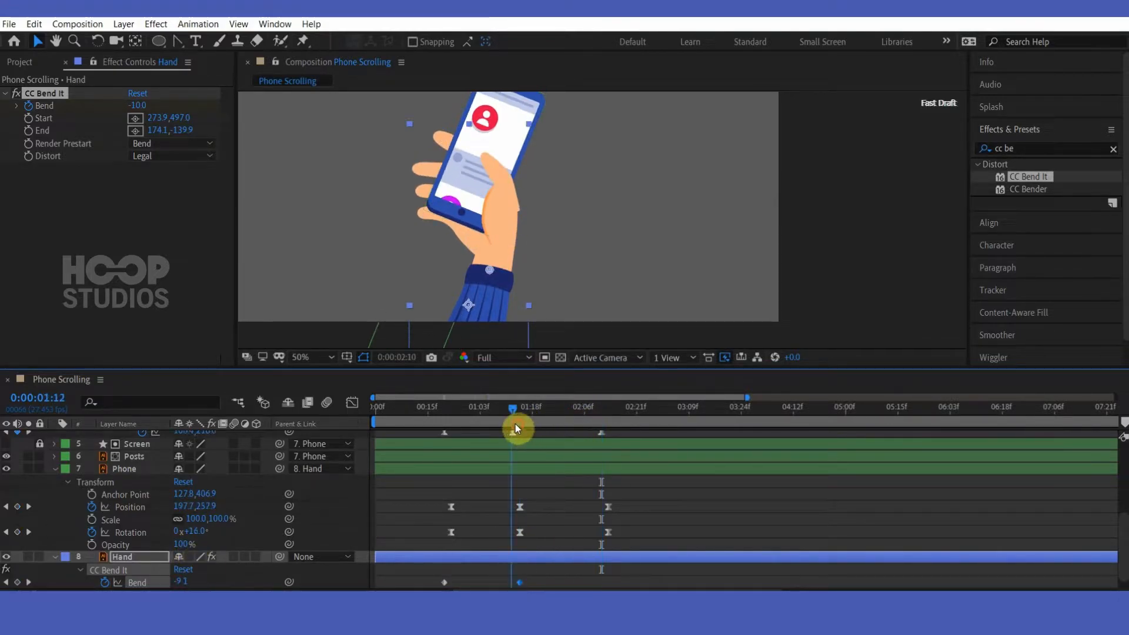
{"action": "left_click_drag", "start_coordinate": [519, 582], "coordinate": [509, 582]}
- Keyframe the Hand's Bend at 7 at 0:00:02:10 and back to 0 at 0:00:03:02
{"action": "left_click", "coordinate": [601, 409]}
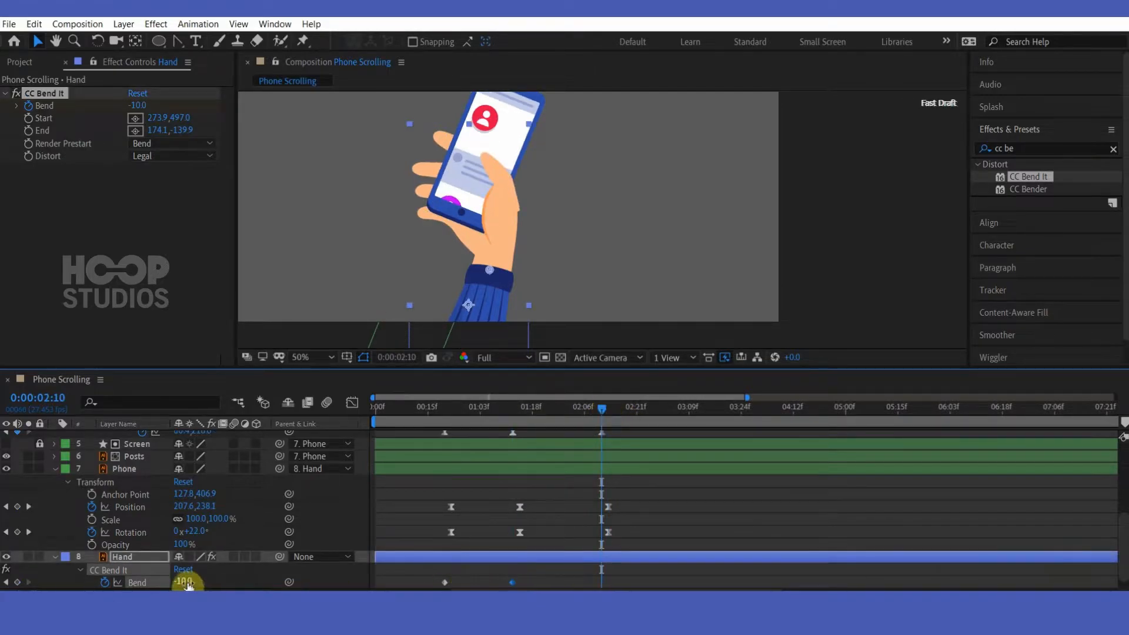
{"action": "left_click_drag", "start_coordinate": [184, 582], "coordinate": [195, 581]}
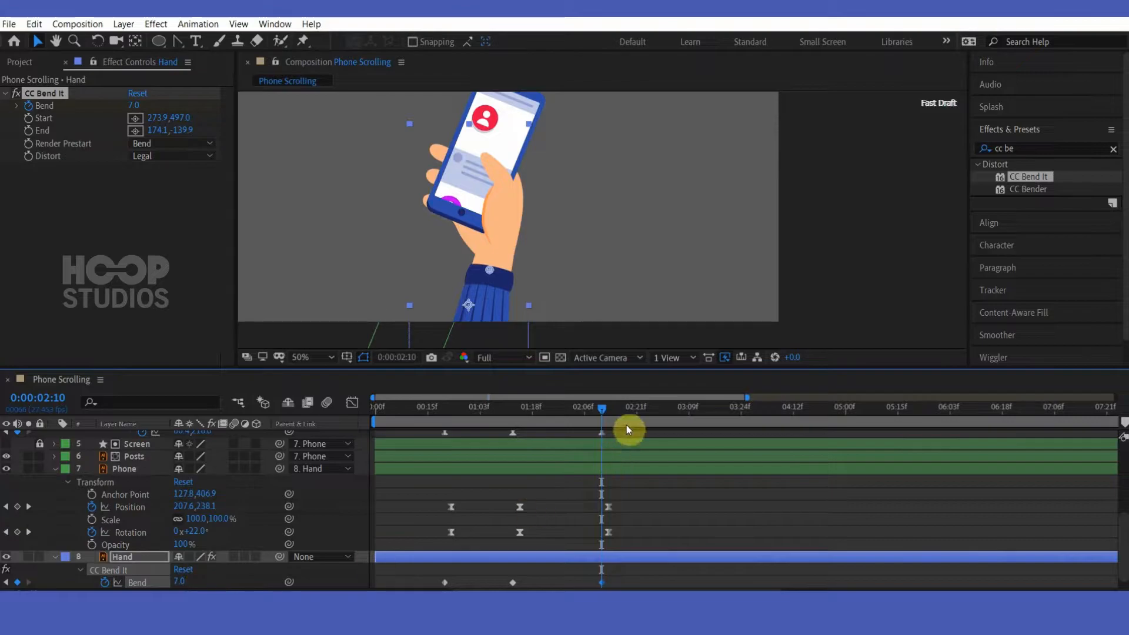
{"action": "scroll", "coordinate": [627, 424], "scroll_direction": "up", "scroll_amount": 5}
{"action": "left_click", "coordinate": [666, 410]}
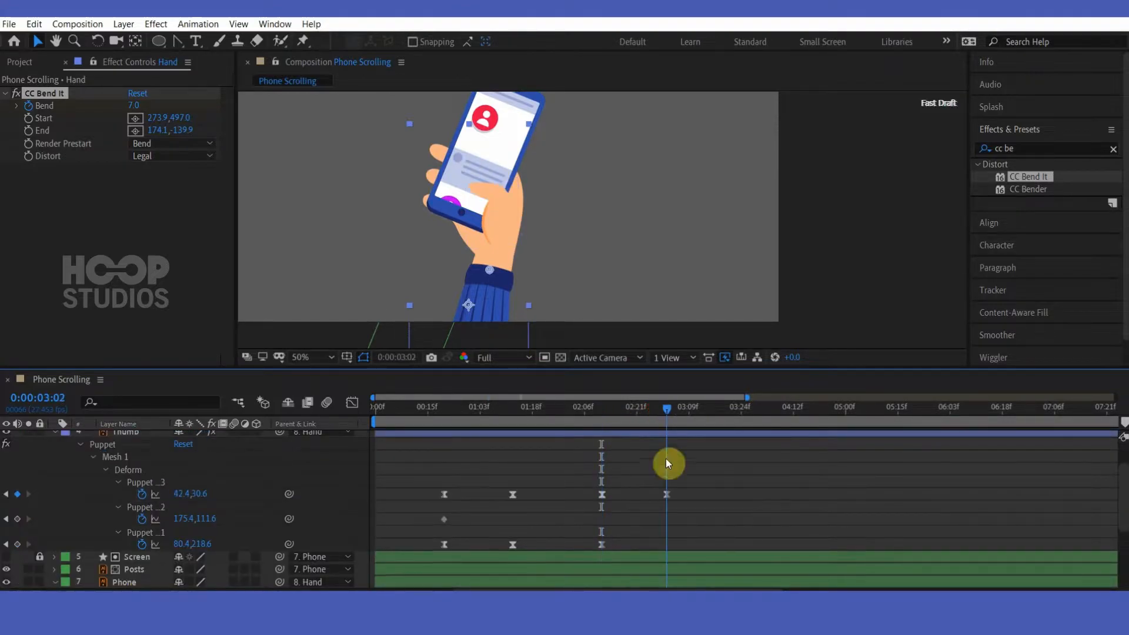
{"action": "scroll", "coordinate": [685, 523], "scroll_direction": "down", "scroll_amount": 5}
{"action": "left_click", "coordinate": [178, 570]}
{"action": "type", "text": "0"}
{"action": "key", "text": "Return"}
- Apply Easy Ease to all four of the Hand's Bend keyframes
{"action": "left_click_drag", "start_coordinate": [718, 566], "coordinate": [405, 576]}
{"action": "right_click", "coordinate": [446, 573]}
{"action": "mouse_move", "coordinate": [518, 563]}
{"action": "left_click", "coordinate": [658, 488]}
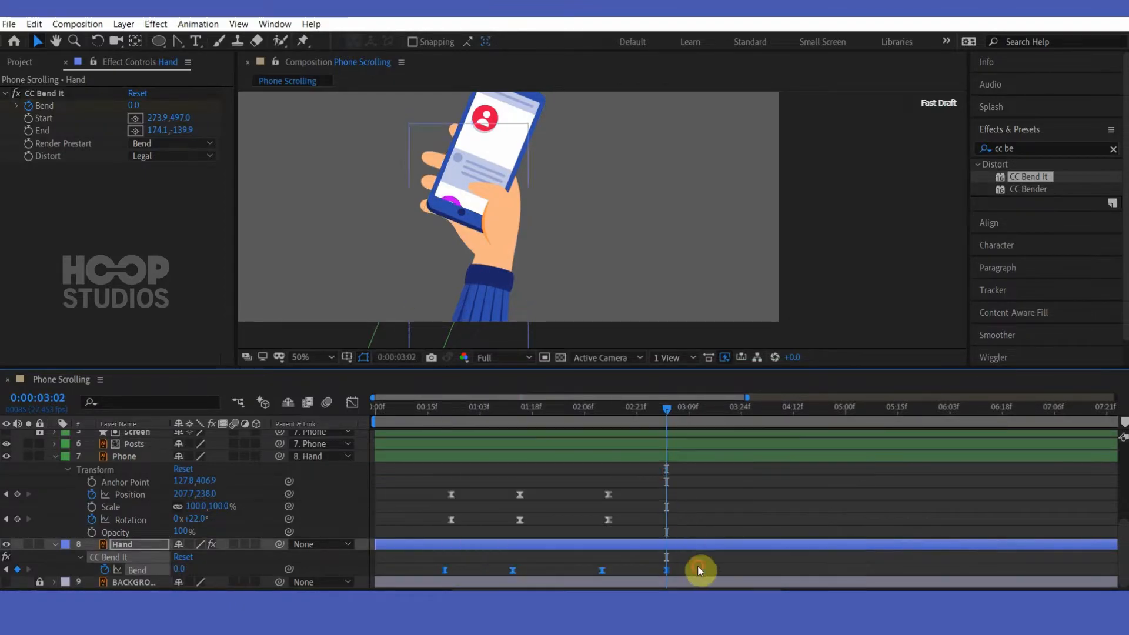
- Sharpen the peaks of the Bend speed curve by adjusting the keyframes' ease influence, and preview the motion
{"action": "left_click", "coordinate": [441, 412]}
{"action": "left_click_drag", "start_coordinate": [736, 563], "coordinate": [429, 578]}
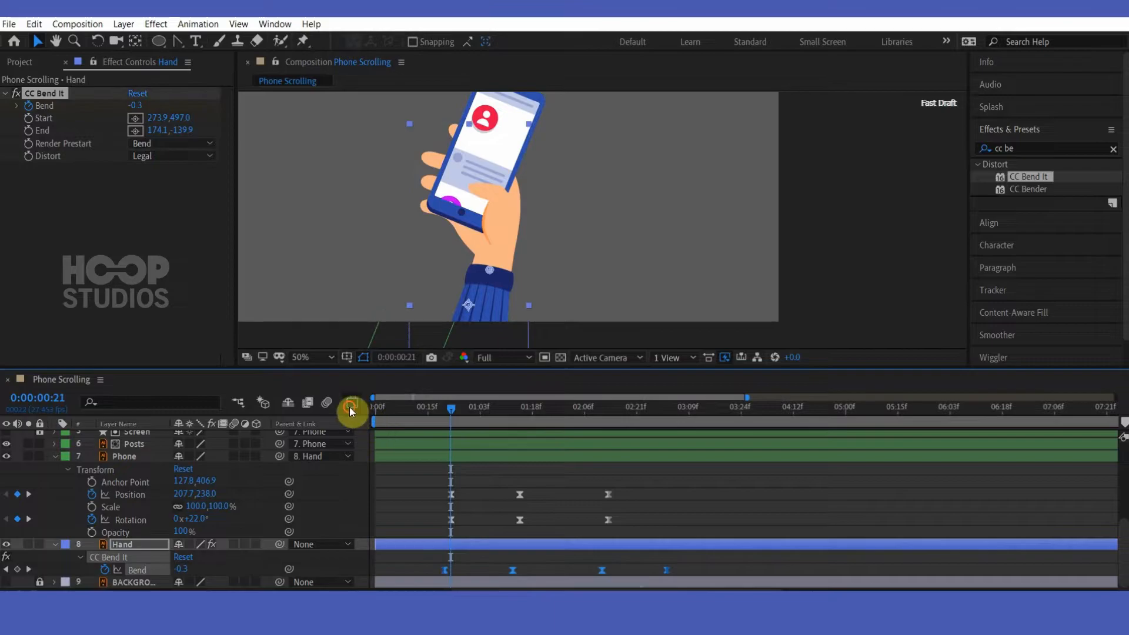
{"action": "left_click", "coordinate": [352, 402]}
{"action": "left_click_drag", "start_coordinate": [737, 475], "coordinate": [404, 553]}
{"action": "left_click_drag", "start_coordinate": [502, 507], "coordinate": [485, 503]}
{"action": "left_click_drag", "start_coordinate": [608, 491], "coordinate": [541, 503]}
{"action": "mouse_move", "coordinate": [612, 502]}
{"action": "left_mouse_down"}
{"action": "mouse_move", "coordinate": [623, 503]}
{"action": "mouse_move", "coordinate": [613, 504]}
{"action": "left_mouse_up"}
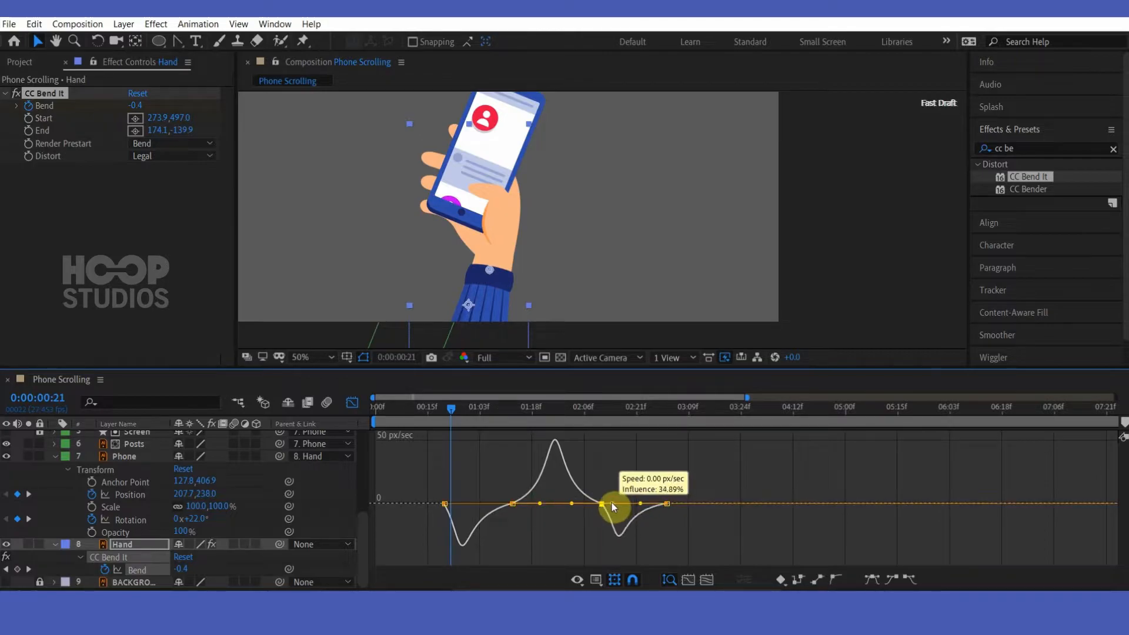
{"action": "left_click_drag", "start_coordinate": [513, 413], "coordinate": [414, 427]}
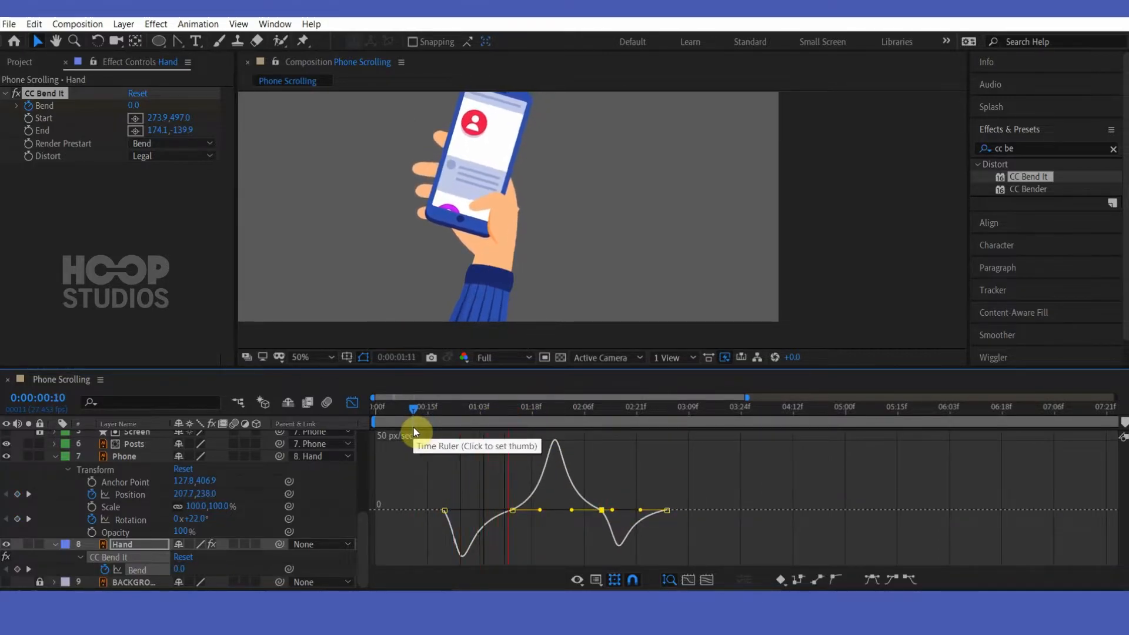
{"action": "left_click", "coordinate": [352, 404]}
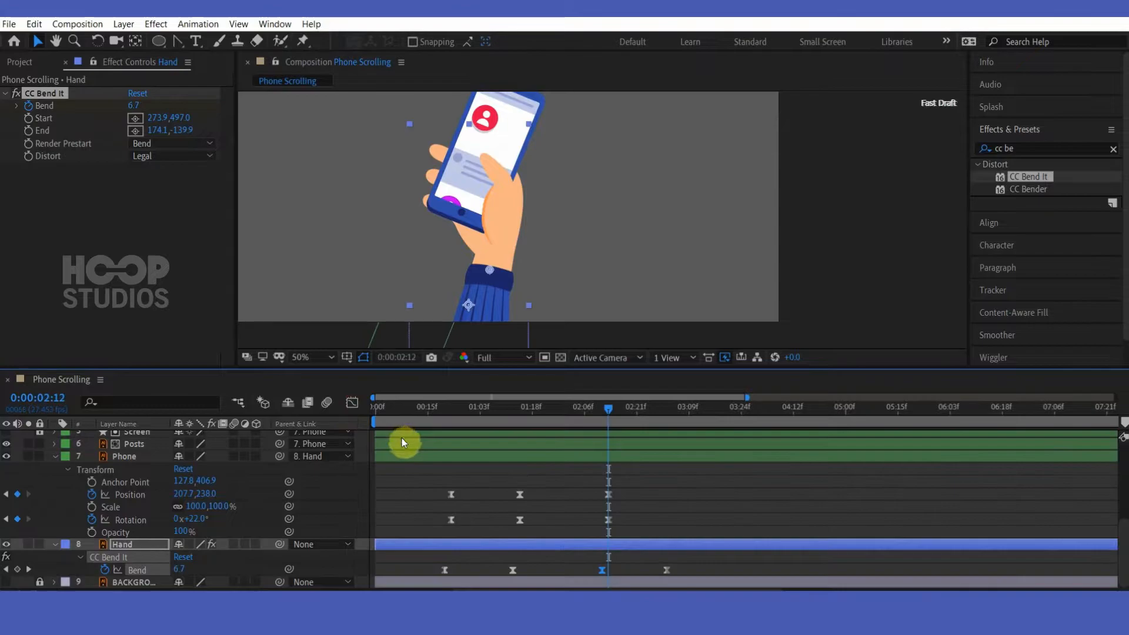
- Stretch the Hand's Bend keyframes over a slightly longer span and preview the timing
{"action": "left_click_drag", "start_coordinate": [668, 571], "coordinate": [680, 571]}
{"action": "left_click", "coordinate": [700, 570]}
{"action": "left_click_drag", "start_coordinate": [479, 411], "coordinate": [608, 412]}
{"action": "key", "text": "space"}
{"action": "key", "text": "space"}
- Add Position and Rotation keyframes to the Phone layer at 0:00:03:02, keeping the current pose
{"action": "left_click", "coordinate": [435, 206]}
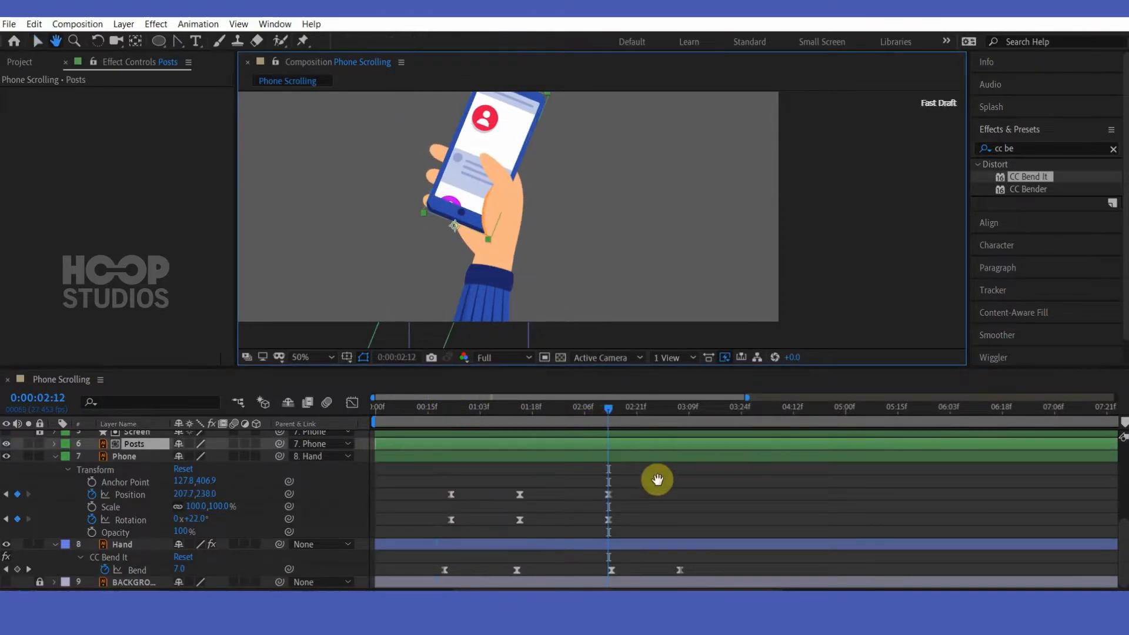
{"action": "left_click", "coordinate": [629, 456]}
{"action": "left_click_drag", "start_coordinate": [612, 415], "coordinate": [635, 411]}
{"action": "scroll", "coordinate": [656, 478], "scroll_direction": "up", "scroll_amount": 2}
{"action": "left_click", "coordinate": [666, 414]}
{"action": "scroll", "coordinate": [478, 292], "scroll_direction": "up", "scroll_amount": 1}
{"action": "left_click_drag", "start_coordinate": [481, 262], "coordinate": [560, 279]}
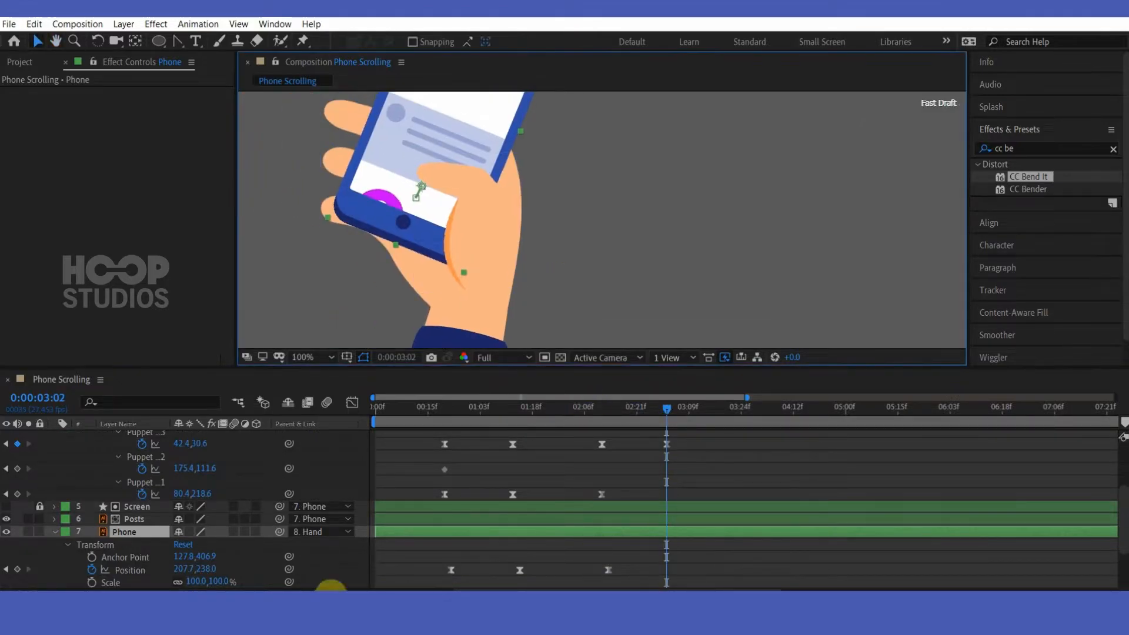
{"action": "scroll", "coordinate": [443, 536], "scroll_direction": "down", "scroll_amount": 3}
{"action": "left_click", "coordinate": [17, 495]}
{"action": "left_click", "coordinate": [17, 520]}
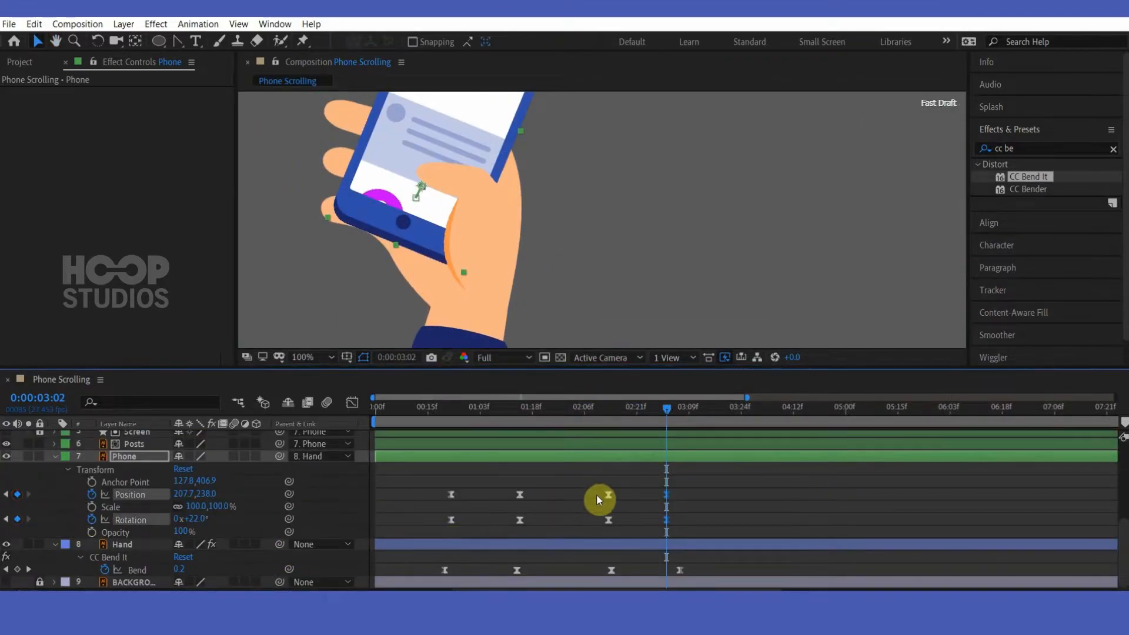
- At 0:00:02:12, move the phone up to Position 216.7, 224.0 and set its Rotation to 25°
{"action": "left_click", "coordinate": [596, 495]}
{"action": "left_click", "coordinate": [609, 414]}
{"action": "left_click", "coordinate": [625, 455]}
{"action": "left_click_drag", "start_coordinate": [411, 223], "coordinate": [400, 296]}
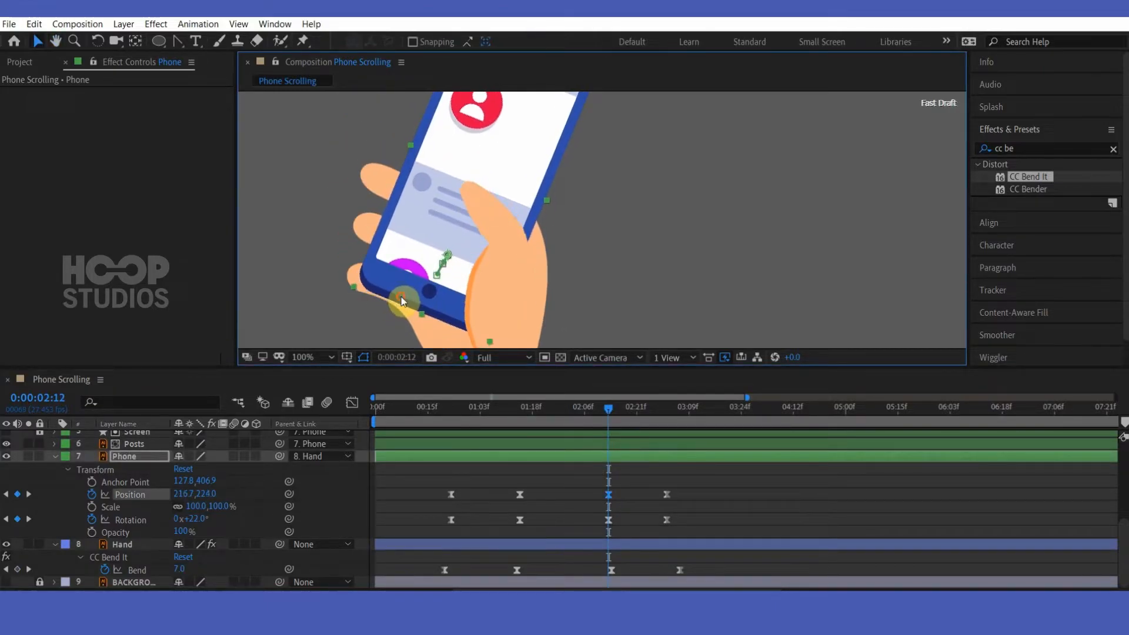
{"action": "left_click_drag", "start_coordinate": [213, 525], "coordinate": [197, 517]}
- Adjust the speed curve easing into the phone's last Position and Rotation keyframes and preview the result
{"action": "left_click_drag", "start_coordinate": [636, 527], "coordinate": [681, 491]}
{"action": "left_click", "coordinate": [352, 403]}
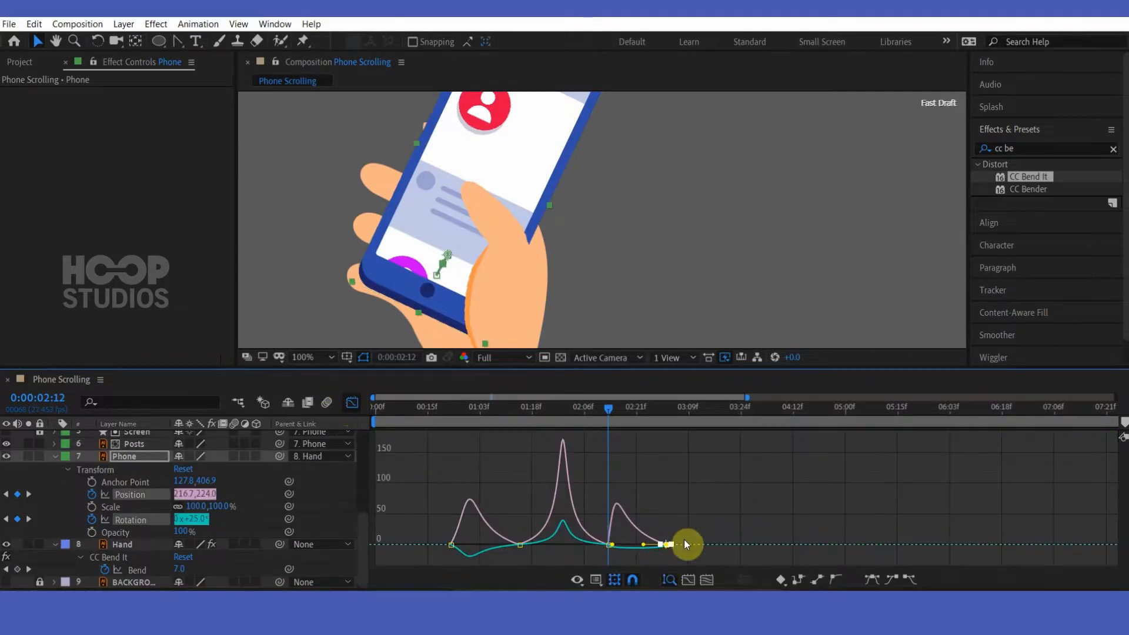
{"action": "left_click_drag", "start_coordinate": [655, 542], "coordinate": [647, 544]}
{"action": "key", "text": "space"}
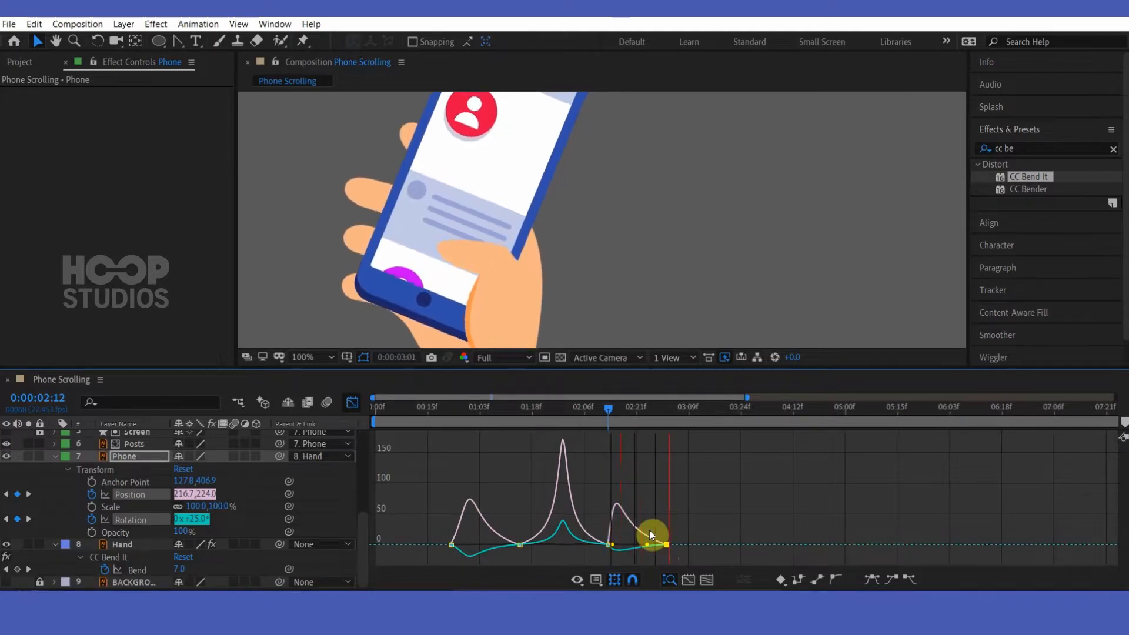
{"action": "left_click", "coordinate": [351, 403]}
{"action": "left_click", "coordinate": [762, 504]}
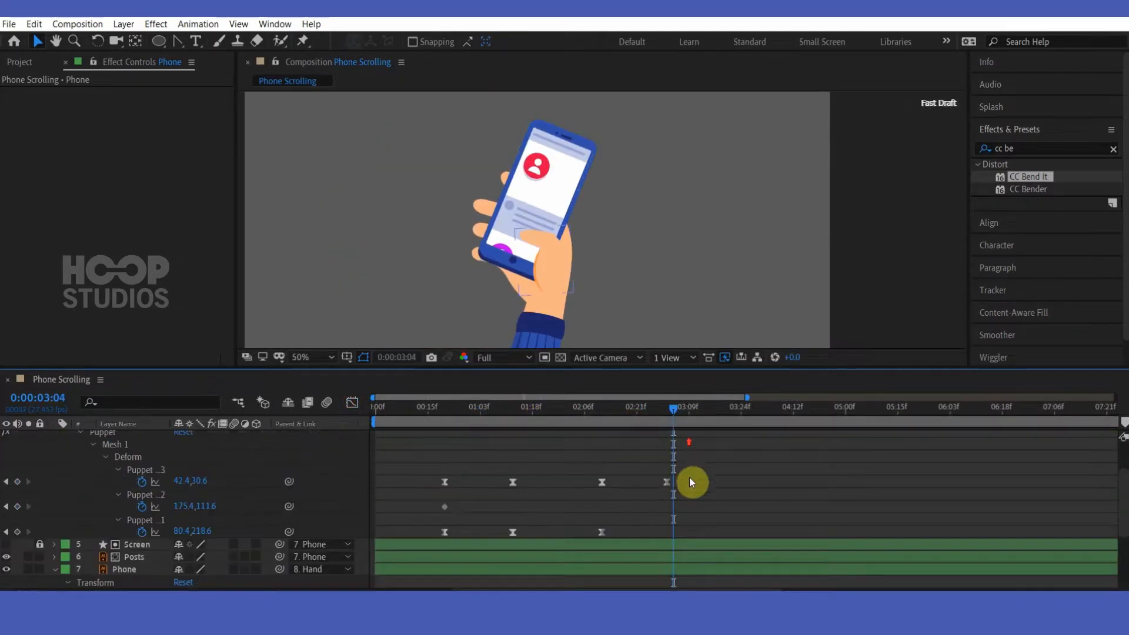
- Move the last keyframe of the thumb's third Puppet pin to about 0:00:03:10 and check the motion
{"action": "left_click", "coordinate": [669, 481]}
{"action": "key", "text": "Delete"}
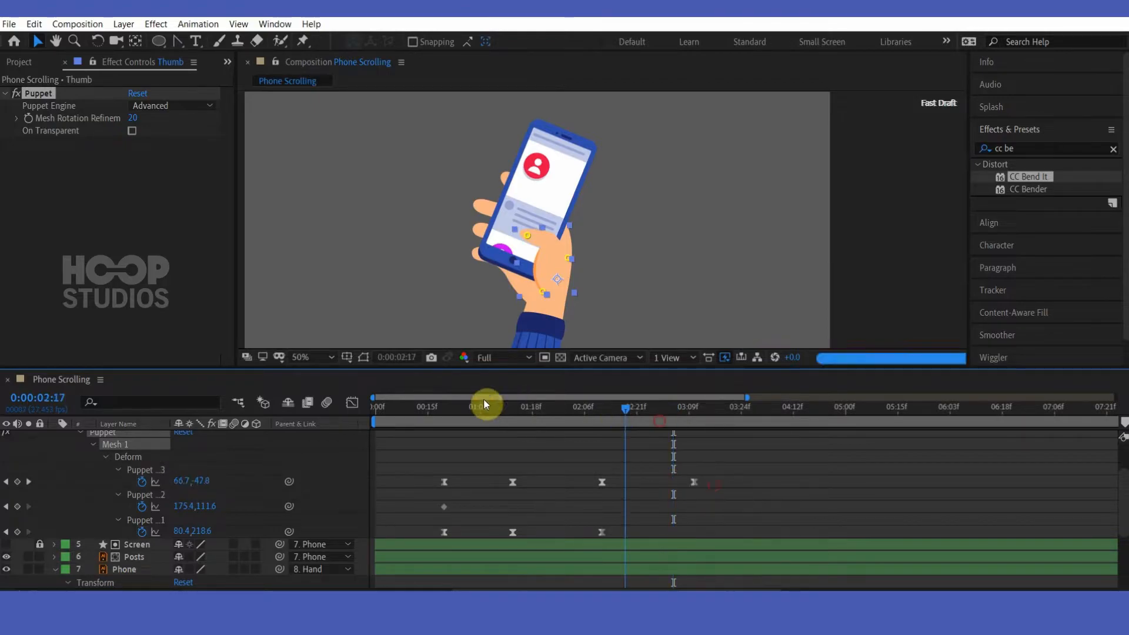
{"action": "left_click", "coordinate": [588, 419]}
{"action": "left_click", "coordinate": [595, 414]}
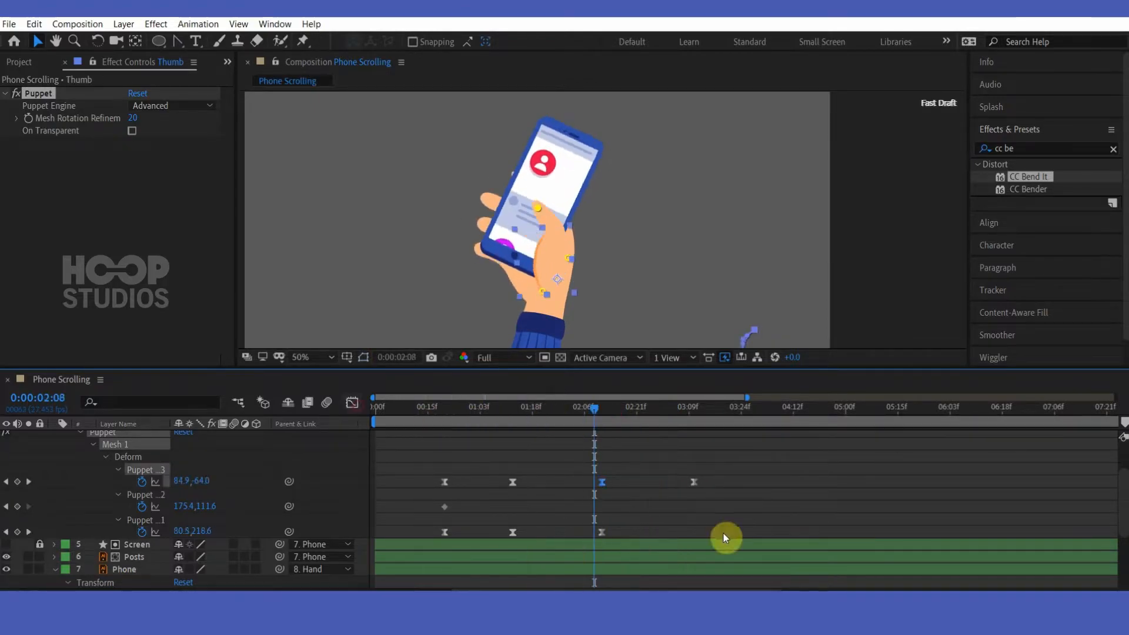
- Inspect the phone's keyframe speed curves around 0:00:02:09 and play back the whole scrolling animation
{"action": "scroll", "coordinate": [724, 533], "scroll_direction": "down", "scroll_amount": 3}
{"action": "left_click_drag", "start_coordinate": [629, 489], "coordinate": [662, 549]}
{"action": "left_click", "coordinate": [353, 403]}
{"action": "key", "text": "="}
{"action": "left_click", "coordinate": [709, 458]}
{"action": "left_click_drag", "start_coordinate": [601, 410], "coordinate": [589, 409]}
{"action": "left_click", "coordinate": [353, 403]}
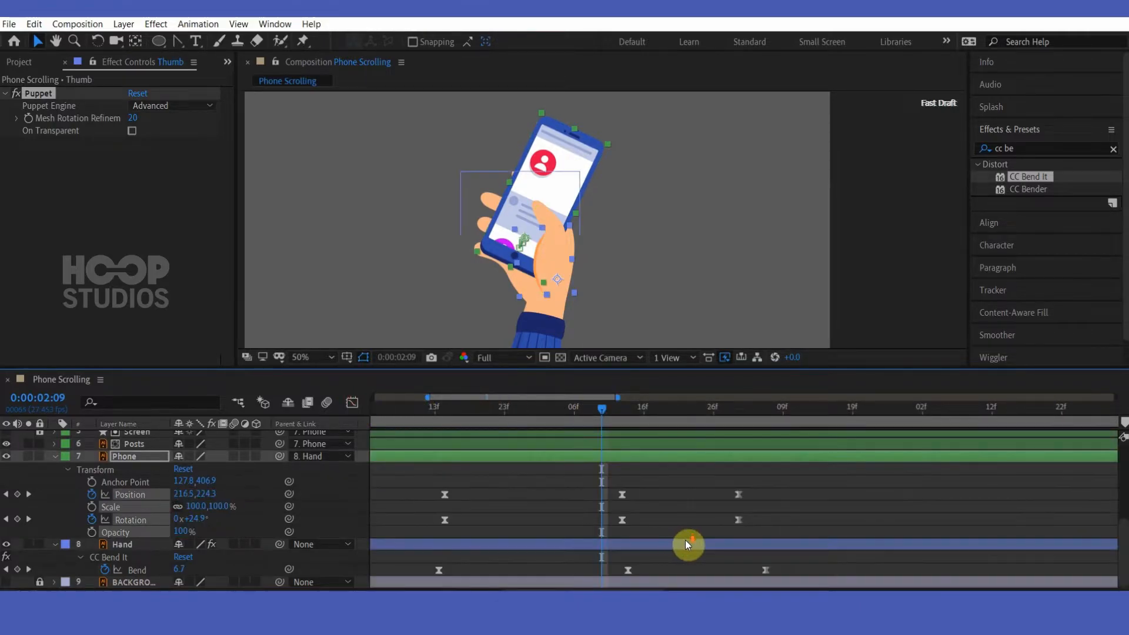
{"action": "key", "text": "-"}
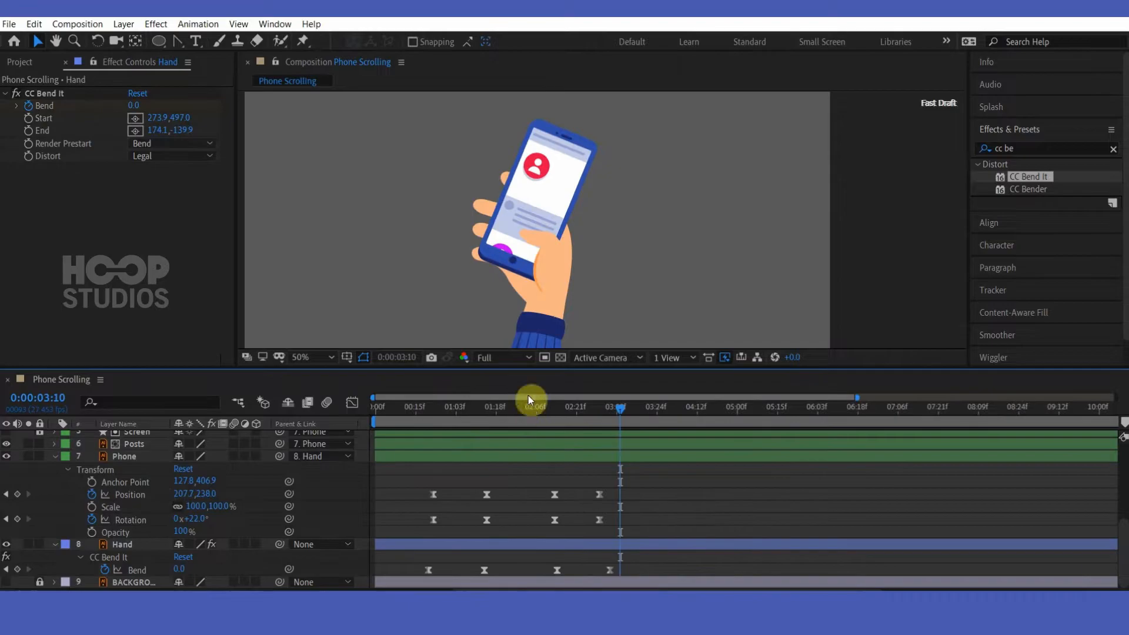
{"action": "left_click_drag", "start_coordinate": [465, 407], "coordinate": [412, 412]}
{"action": "key", "text": "space"}
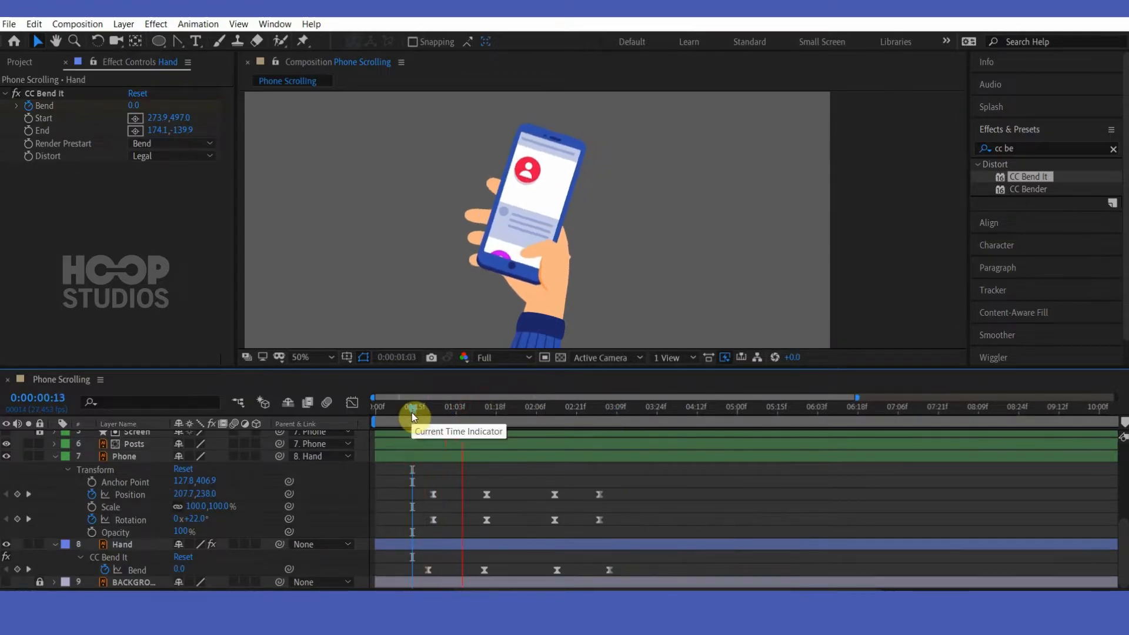
{"action": "key", "text": "space"}
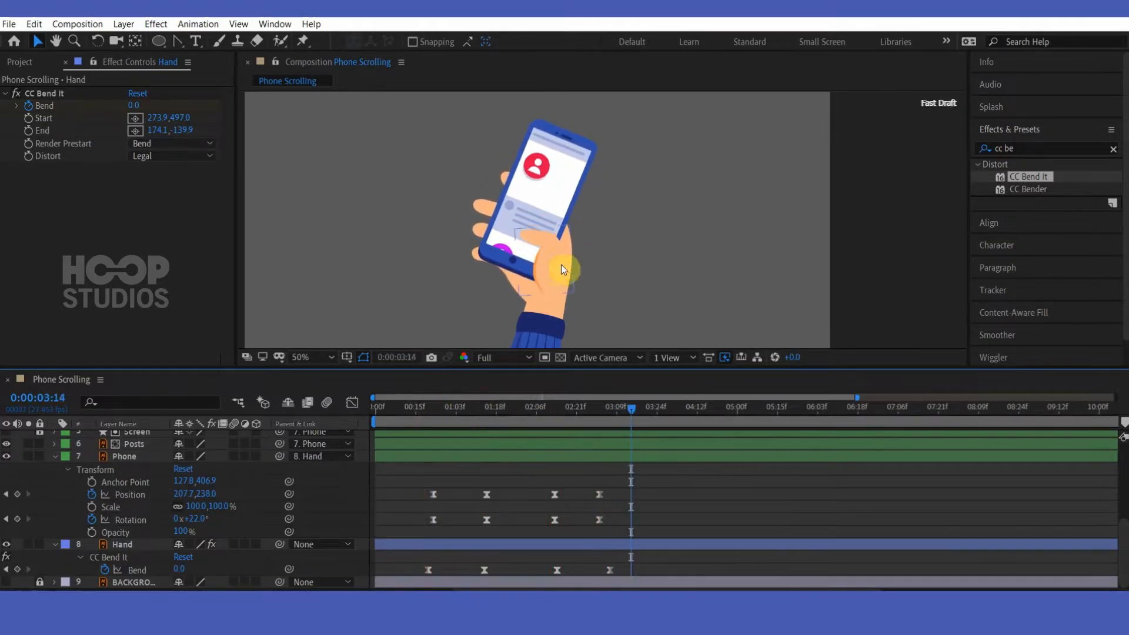
- At 0:00:01:12, move the thumb's second Puppet pin inward to 161.2, 99.6 to keyframe it
{"action": "left_click", "coordinate": [554, 269]}
{"action": "scroll", "coordinate": [554, 269], "scroll_direction": "up", "scroll_amount": 1}
{"action": "left_click_drag", "start_coordinate": [570, 422], "coordinate": [437, 415]}
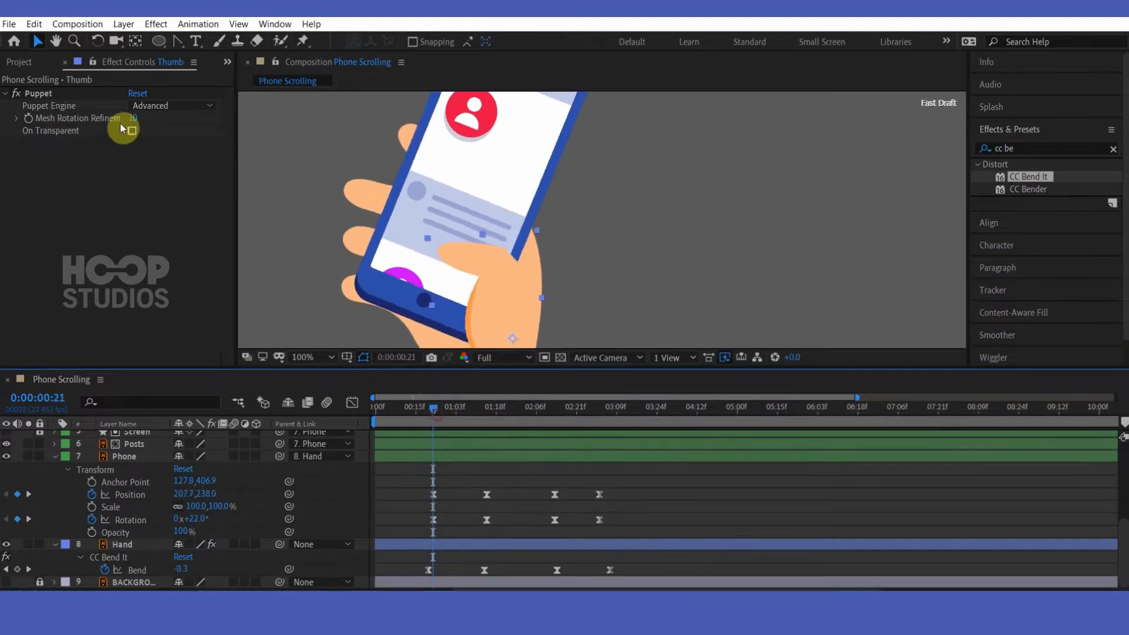
{"action": "left_click", "coordinate": [37, 92]}
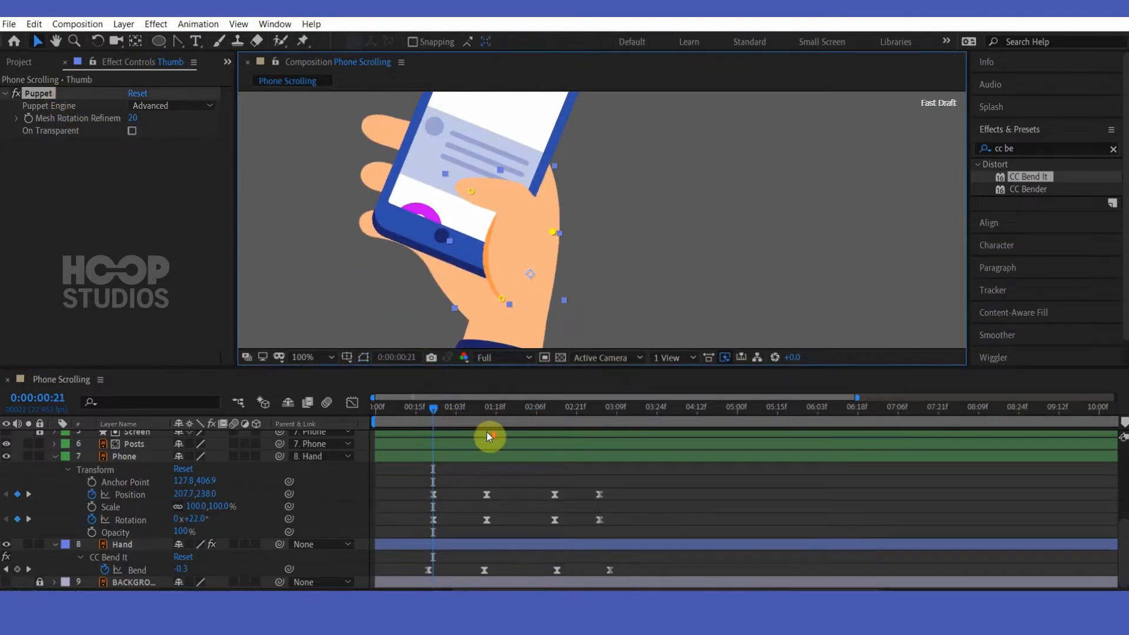
{"action": "scroll", "coordinate": [482, 465], "scroll_direction": "up", "scroll_amount": 4}
{"action": "left_click_drag", "start_coordinate": [433, 415], "coordinate": [427, 415]}
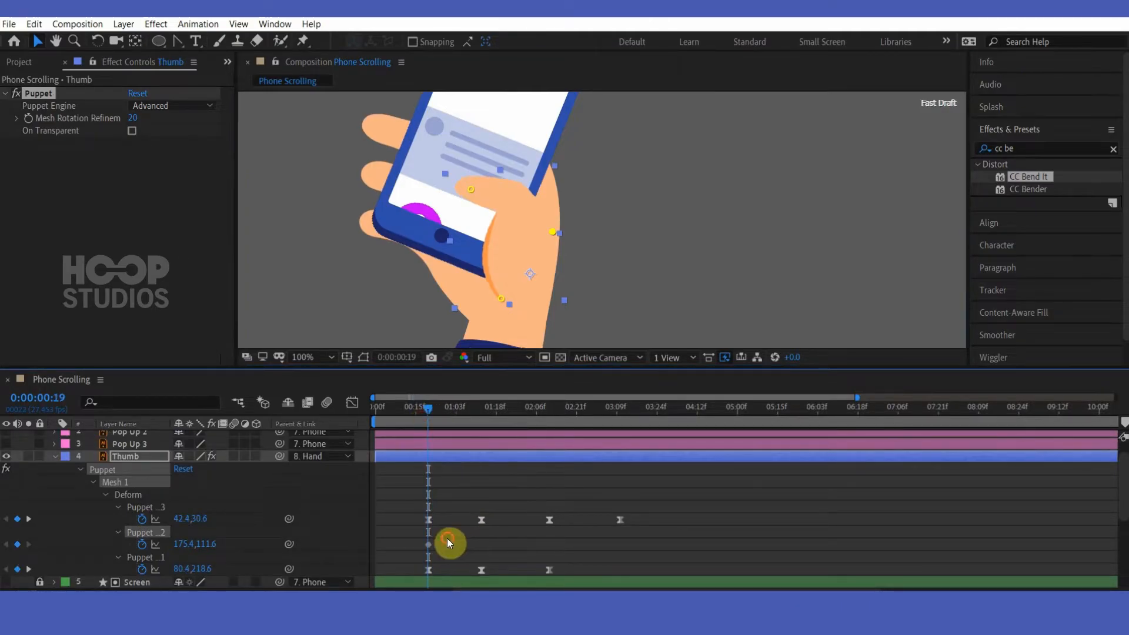
{"action": "left_click", "coordinate": [548, 237]}
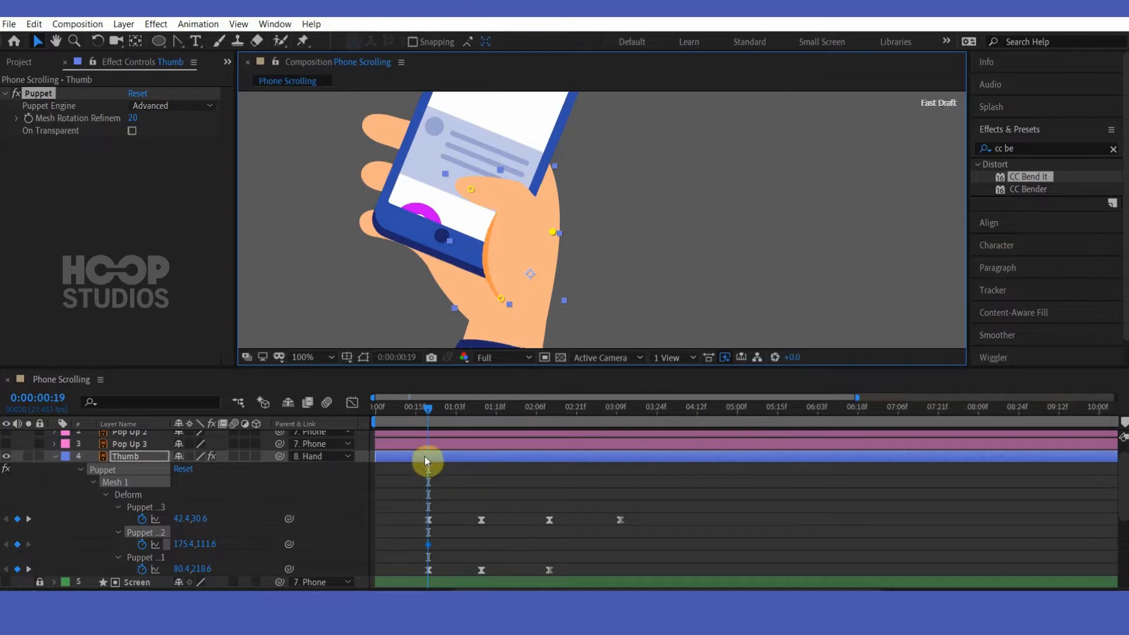
{"action": "left_click_drag", "start_coordinate": [457, 414], "coordinate": [479, 416]}
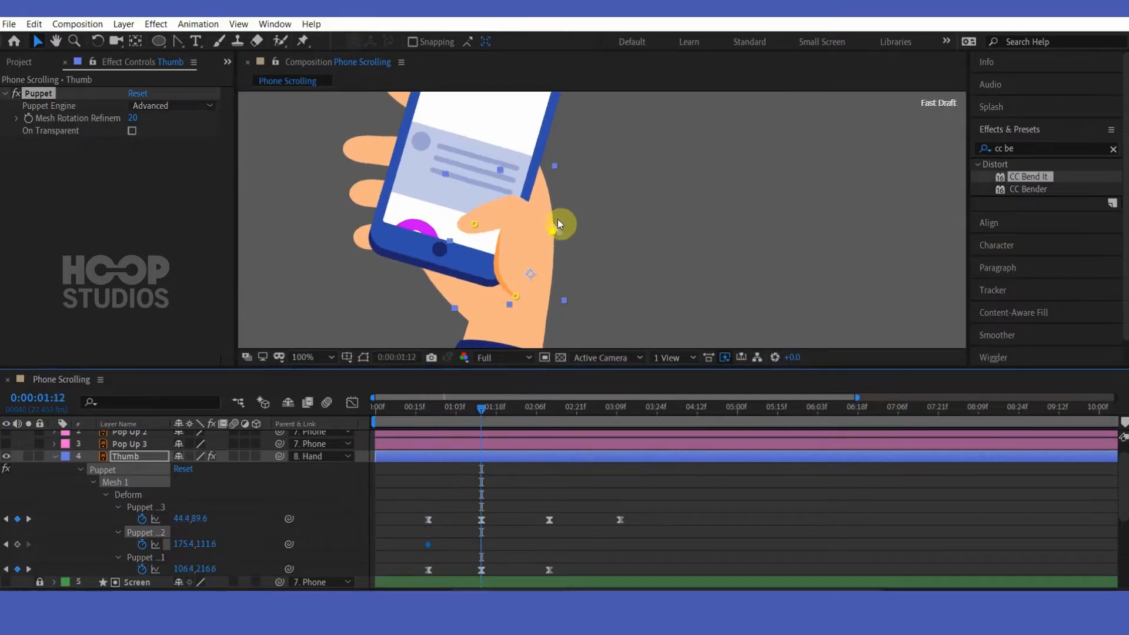
{"action": "left_click_drag", "start_coordinate": [552, 232], "coordinate": [546, 230]}
- Copy the second pin's first keyframe to 0:00:02:10 and apply Easy Ease to all three of its keyframes
{"action": "left_click_drag", "start_coordinate": [507, 419], "coordinate": [541, 419]}
{"action": "left_click", "coordinate": [428, 544]}
{"action": "key", "text": "ctrl+c"}
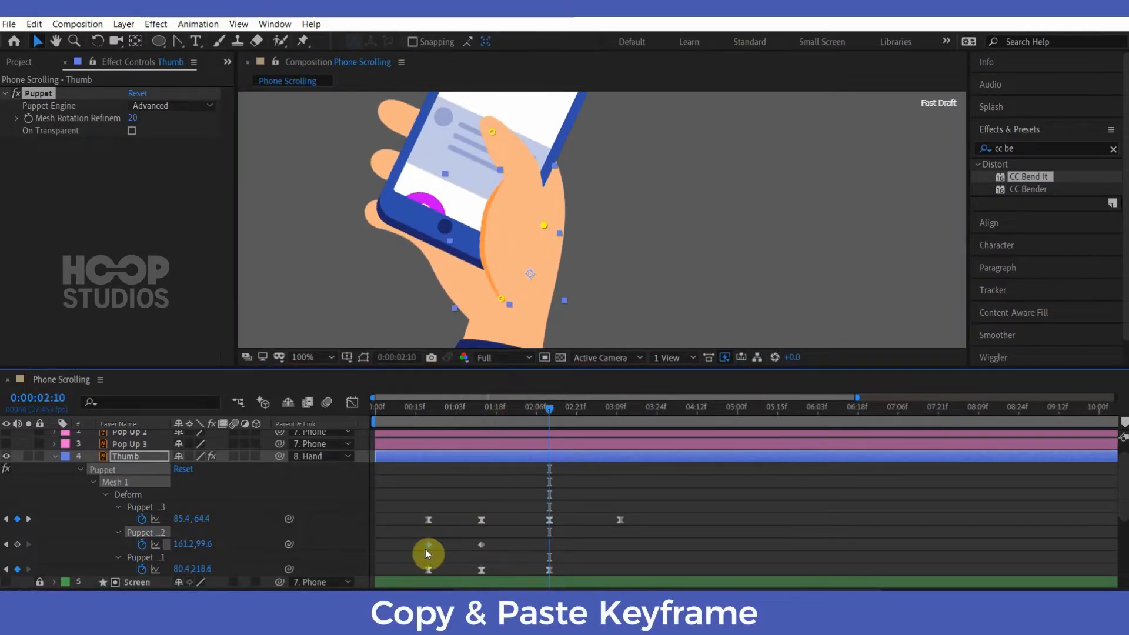
{"action": "key", "text": "ctrl+v"}
{"action": "left_click_drag", "start_coordinate": [563, 541], "coordinate": [405, 548]}
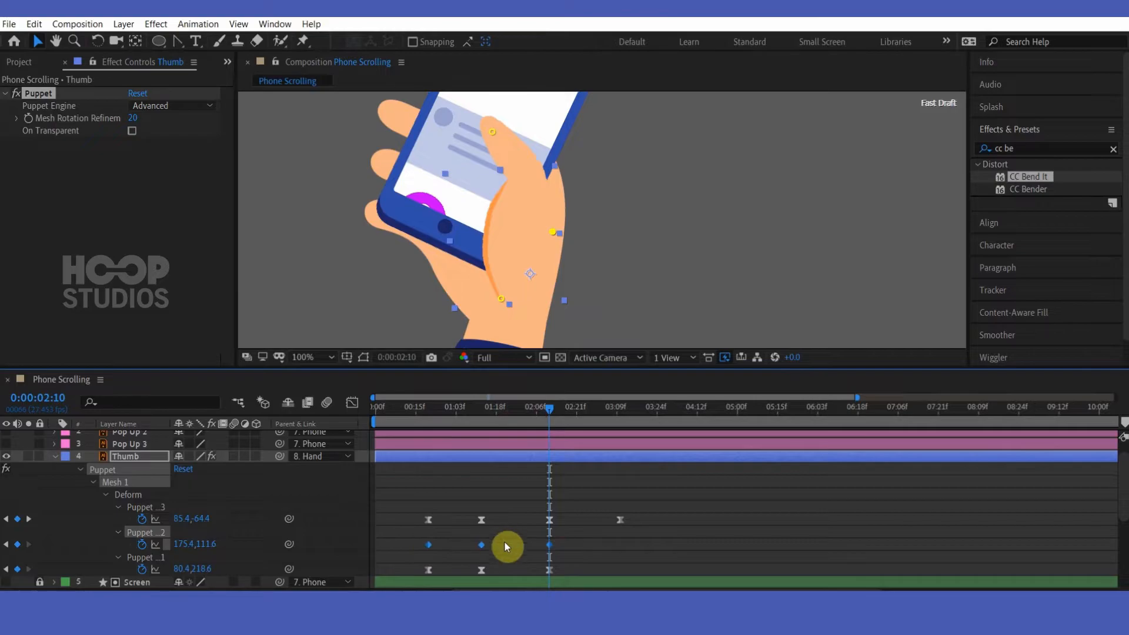
{"action": "right_click", "coordinate": [548, 547]}
{"action": "mouse_move", "coordinate": [617, 531]}
{"action": "left_click", "coordinate": [744, 464]}
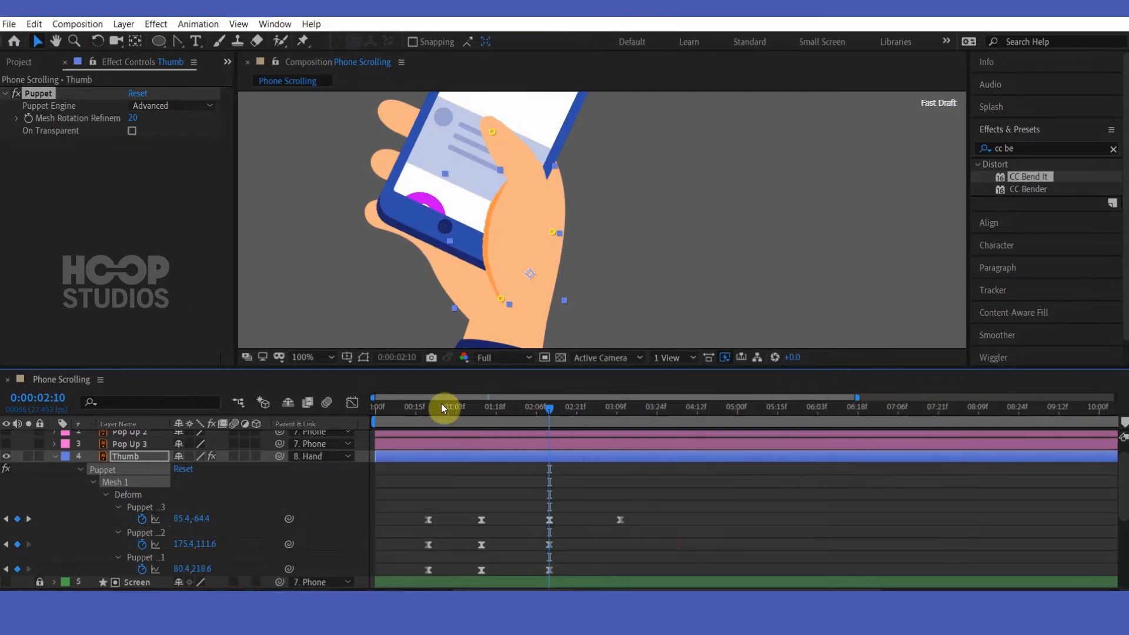
- Move the thumb's second Puppet pin further inward at 0:00:01:12, to 148.4, 95.7, and review the motion
{"action": "left_click", "coordinate": [482, 416]}
{"action": "left_click_drag", "start_coordinate": [491, 515], "coordinate": [474, 551]}
{"action": "scroll", "coordinate": [559, 318], "scroll_direction": "up", "scroll_amount": 1}
{"action": "left_click_drag", "start_coordinate": [568, 258], "coordinate": [573, 316]}
{"action": "left_click", "coordinate": [492, 529]}
{"action": "left_click_drag", "start_coordinate": [557, 220], "coordinate": [553, 225]}
{"action": "left_click", "coordinate": [564, 506]}
{"action": "left_click", "coordinate": [422, 414]}
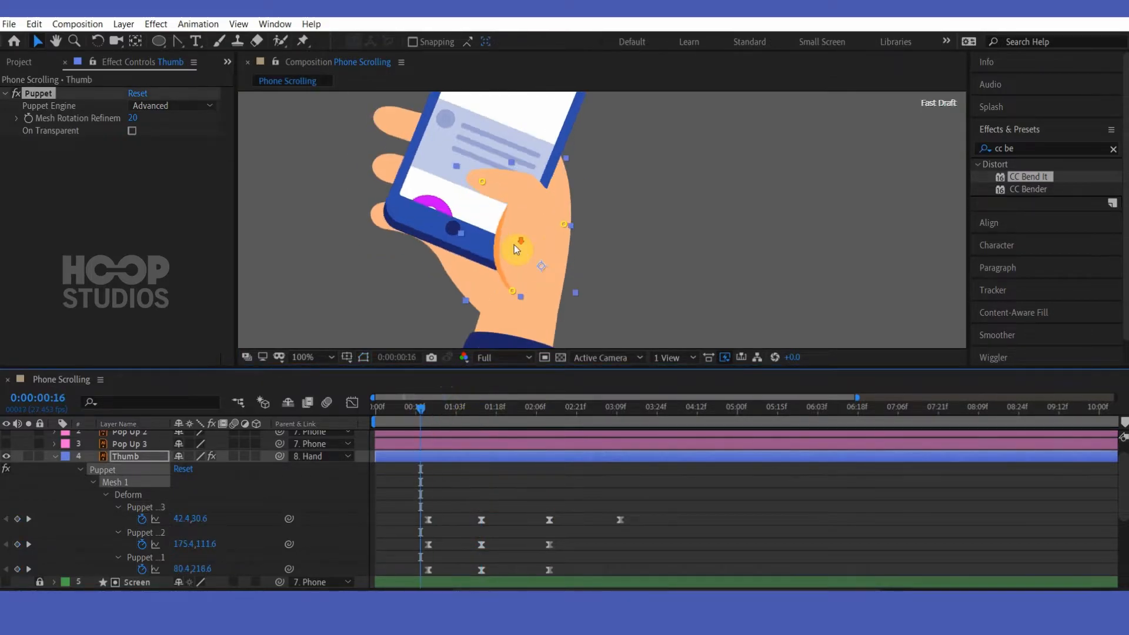
- At 0:00:01:12, select the Hand's CC Bend It effect and move its Start down the sleeve to 261.9, 643.0
{"action": "scroll", "coordinate": [514, 245], "scroll_direction": "down", "scroll_amount": 2}
{"action": "left_click", "coordinate": [477, 415]}
{"action": "left_click", "coordinate": [479, 519]}
{"action": "scroll", "coordinate": [563, 274], "scroll_direction": "up", "scroll_amount": 1}
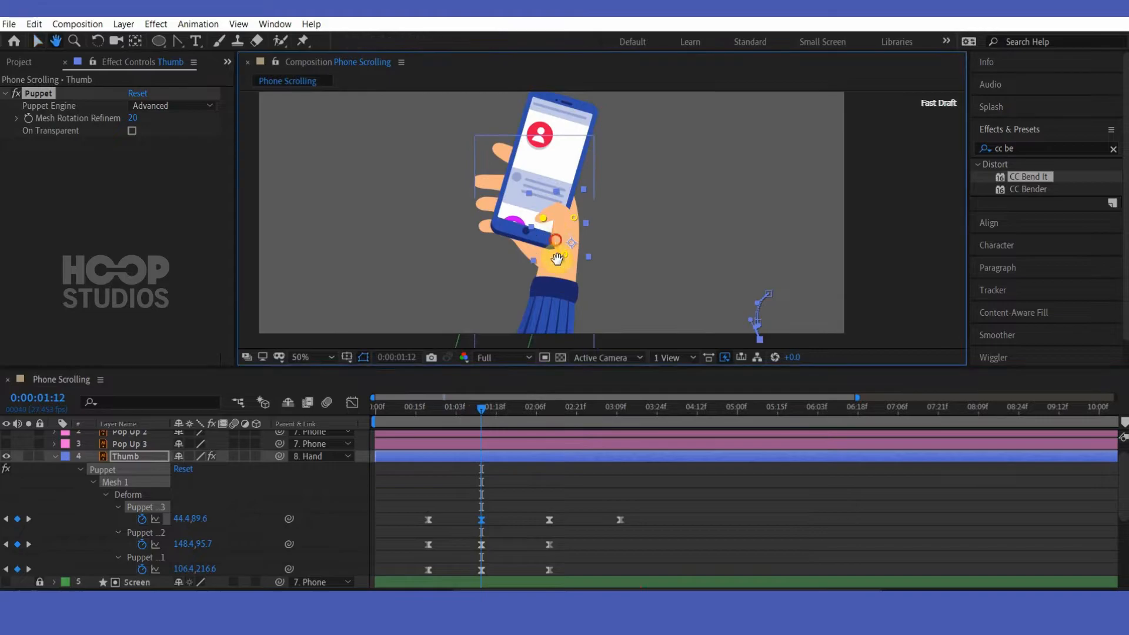
{"action": "left_click", "coordinate": [573, 331]}
{"action": "left_click", "coordinate": [41, 92]}
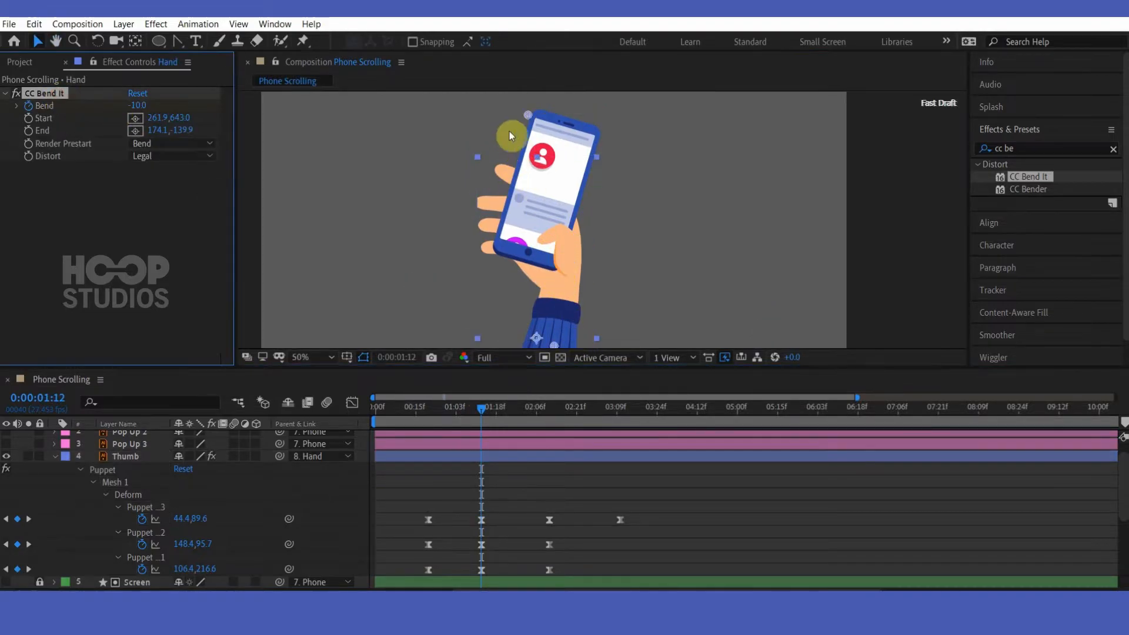
- Move the End point of the Hand's CC Bend It effect far above the phone to 88.1, -383.9, and review the motion from 0:00:00:19
{"action": "left_click_drag", "start_coordinate": [528, 116], "coordinate": [520, 107]}
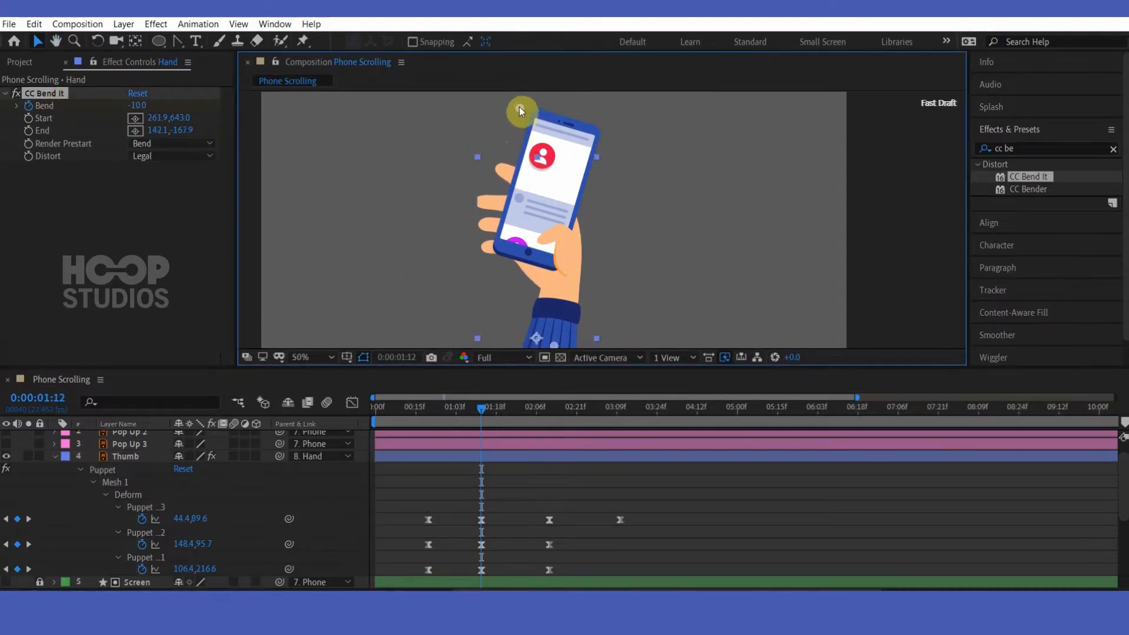
{"action": "key", "text": "comma"}
{"action": "mouse_move", "coordinate": [554, 167]}
{"action": "left_mouse_down"}
{"action": "mouse_move", "coordinate": [555, 140]}
{"action": "mouse_move", "coordinate": [562, 153]}
{"action": "left_mouse_up"}
{"action": "scroll", "coordinate": [224, 523], "scroll_direction": "down", "scroll_amount": 4}
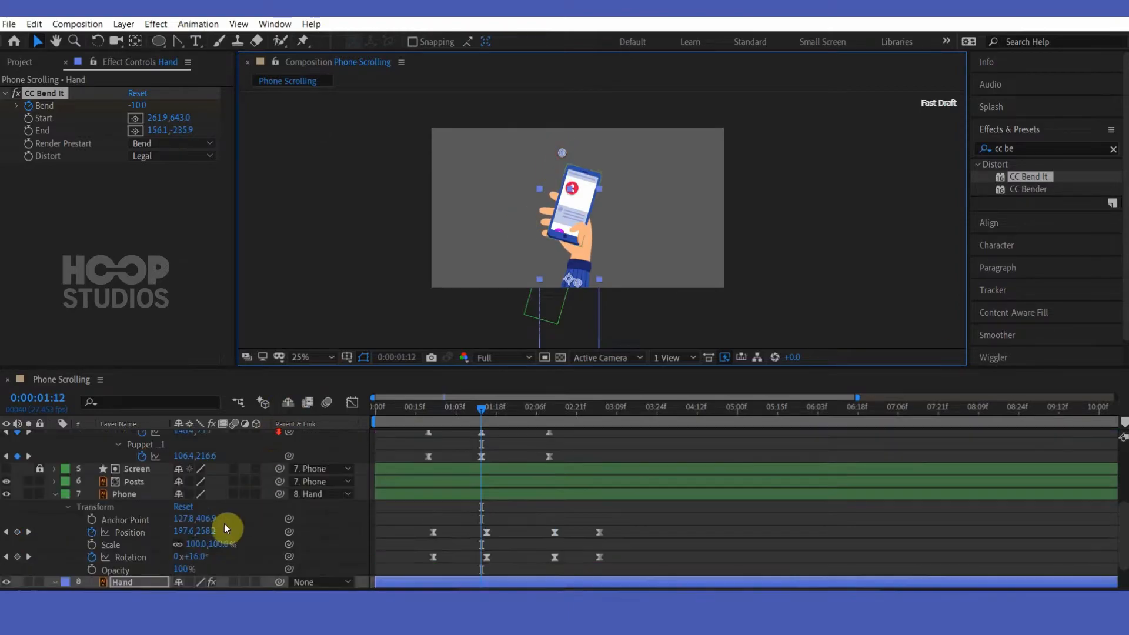
{"action": "scroll", "coordinate": [224, 528], "scroll_direction": "down", "scroll_amount": 2}
{"action": "scroll", "coordinate": [588, 192], "scroll_direction": "up", "scroll_amount": 1}
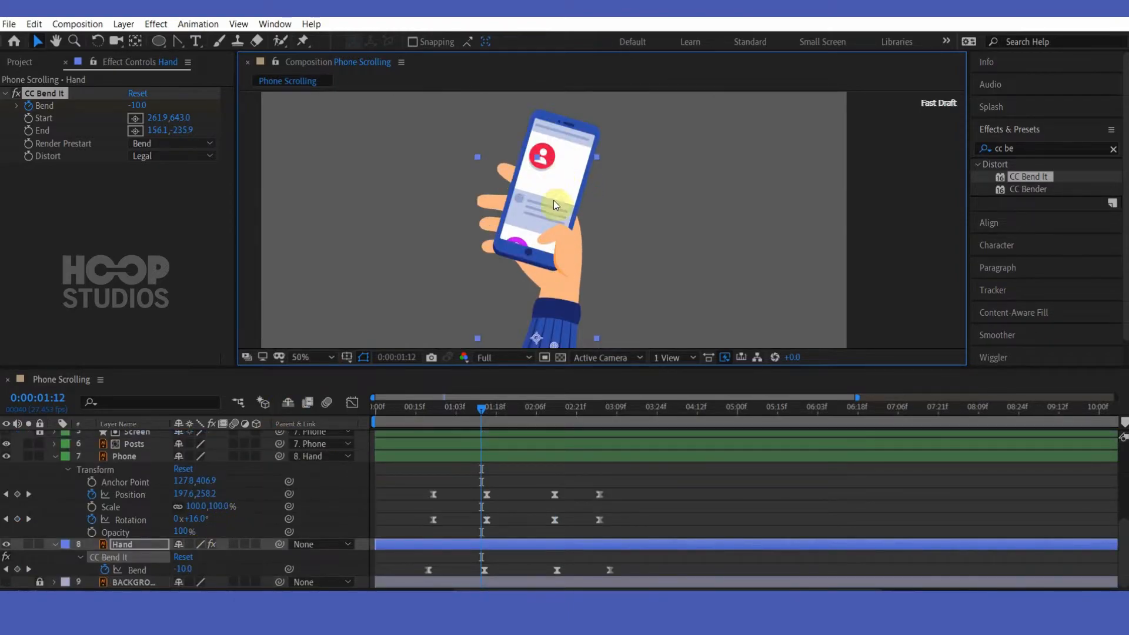
{"action": "scroll", "coordinate": [556, 174], "scroll_direction": "down", "scroll_amount": 1}
{"action": "left_click", "coordinate": [482, 410]}
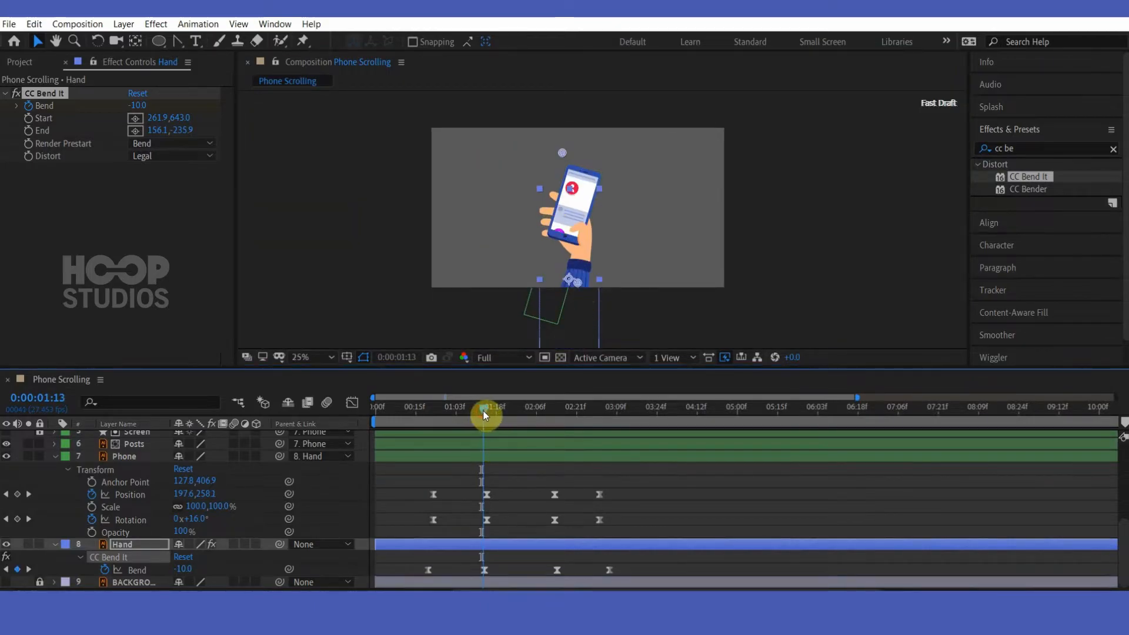
{"action": "left_click_drag", "start_coordinate": [567, 161], "coordinate": [554, 130]}
{"action": "left_click", "coordinate": [566, 327]}
{"action": "left_click_drag", "start_coordinate": [435, 411], "coordinate": [431, 411]}
{"action": "scroll", "coordinate": [525, 281], "scroll_direction": "up", "scroll_amount": 1}
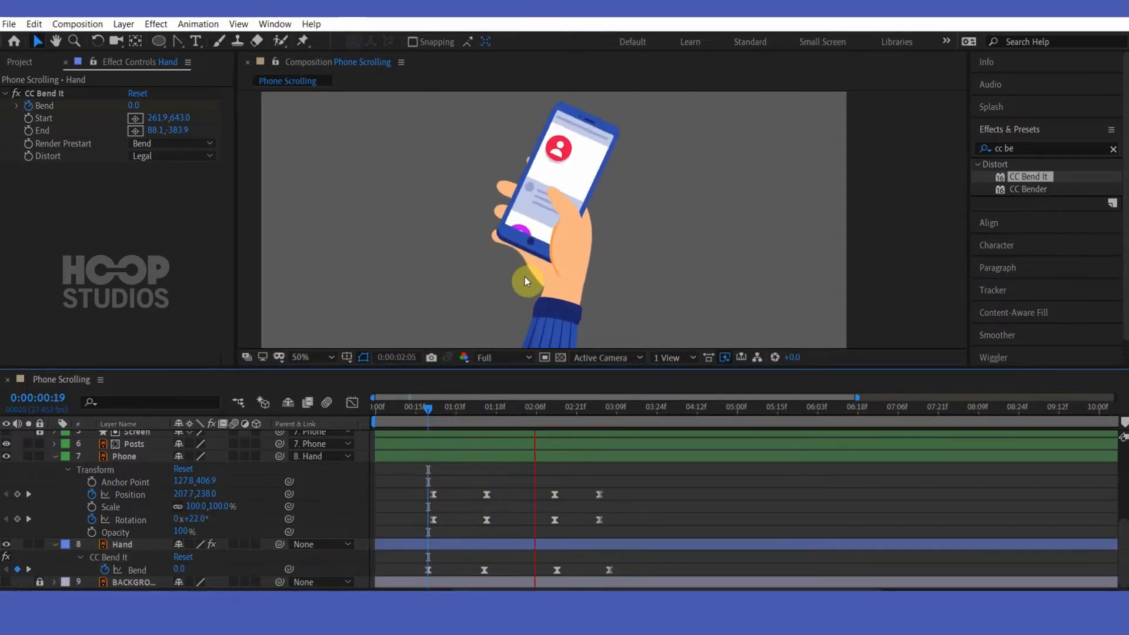
- Select the Posts layer and start a Position keyframe at 0:00:00:21
{"action": "left_click", "coordinate": [559, 163]}
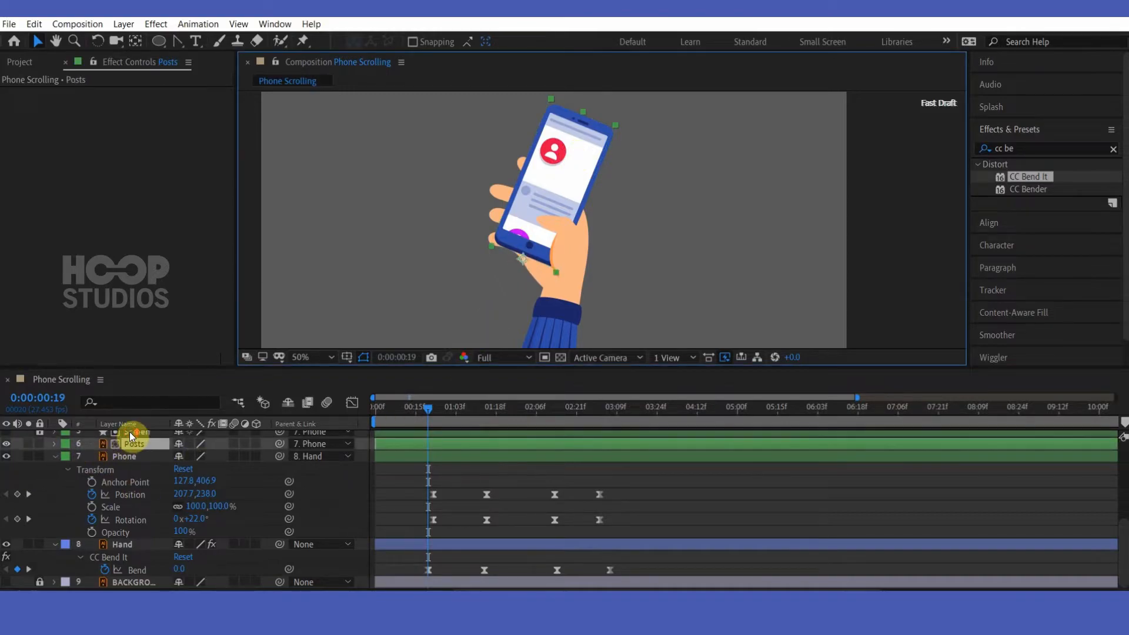
{"action": "scroll", "coordinate": [130, 435], "scroll_direction": "up", "scroll_amount": 3}
{"action": "left_click", "coordinate": [432, 477]}
{"action": "left_click", "coordinate": [435, 422]}
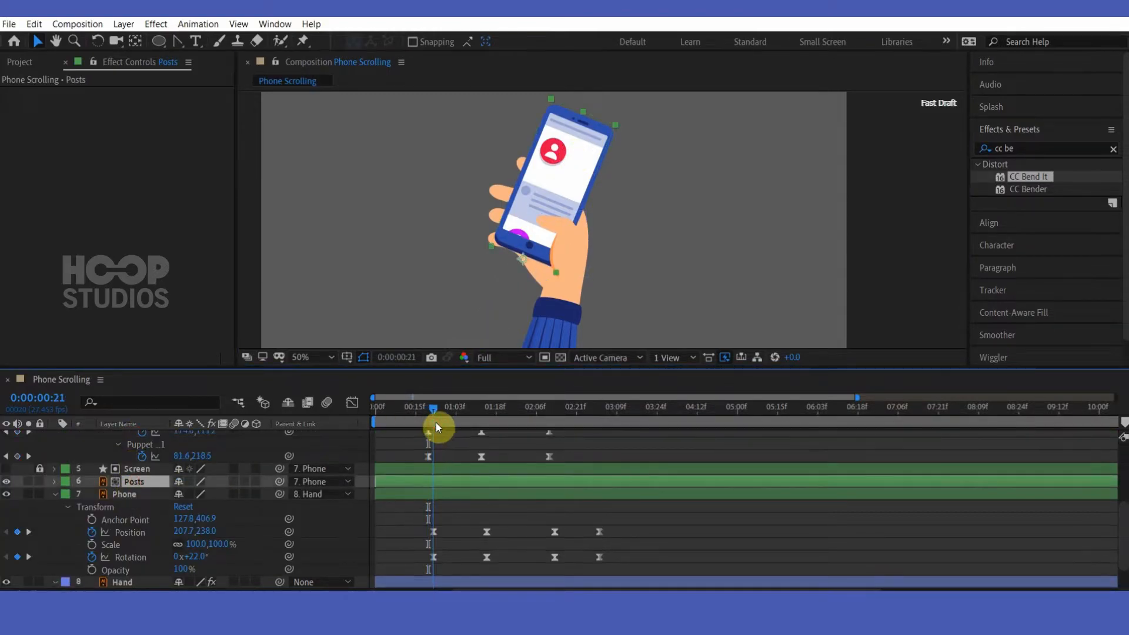
{"action": "key", "text": "alt+shift+p"}
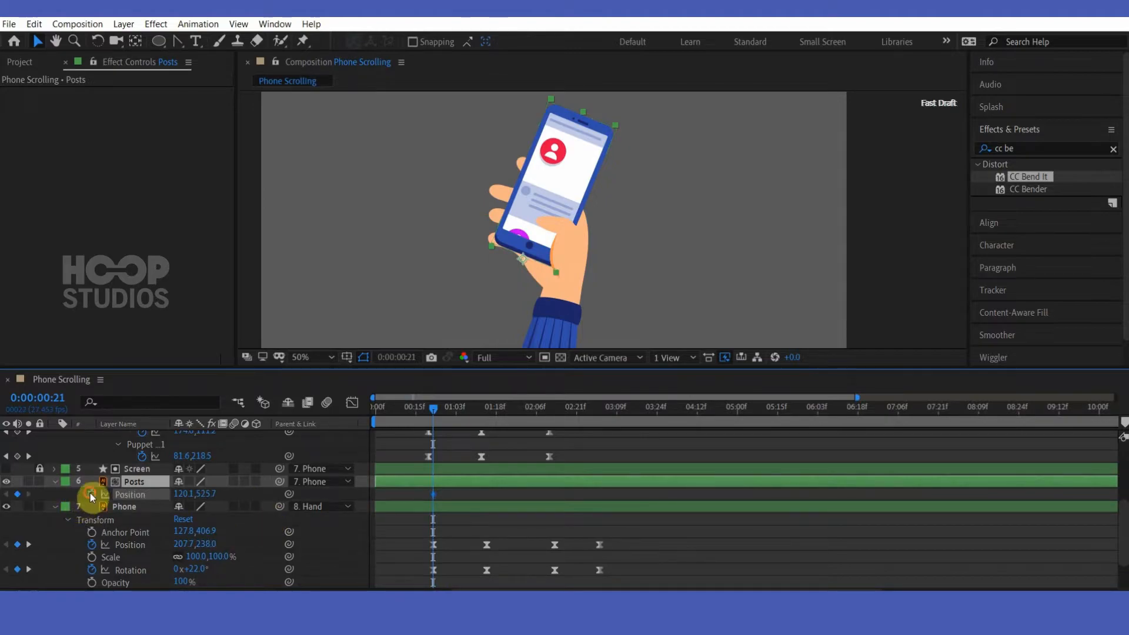
- Move the Posts' Position keyframe later so it lines up with the thumb pins' second keyframes
{"action": "left_click_drag", "start_coordinate": [446, 409], "coordinate": [488, 414]}
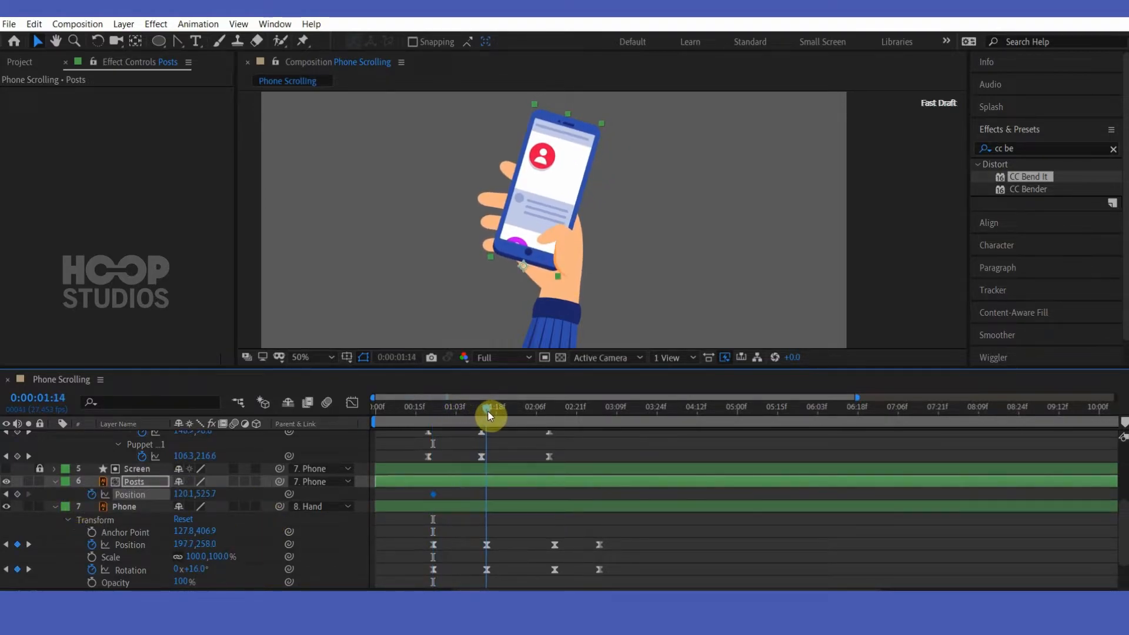
{"action": "left_click_drag", "start_coordinate": [433, 494], "coordinate": [464, 498]}
{"action": "left_click_drag", "start_coordinate": [503, 461], "coordinate": [487, 503]}
{"action": "scroll", "coordinate": [490, 497], "scroll_direction": "up", "scroll_amount": 7}
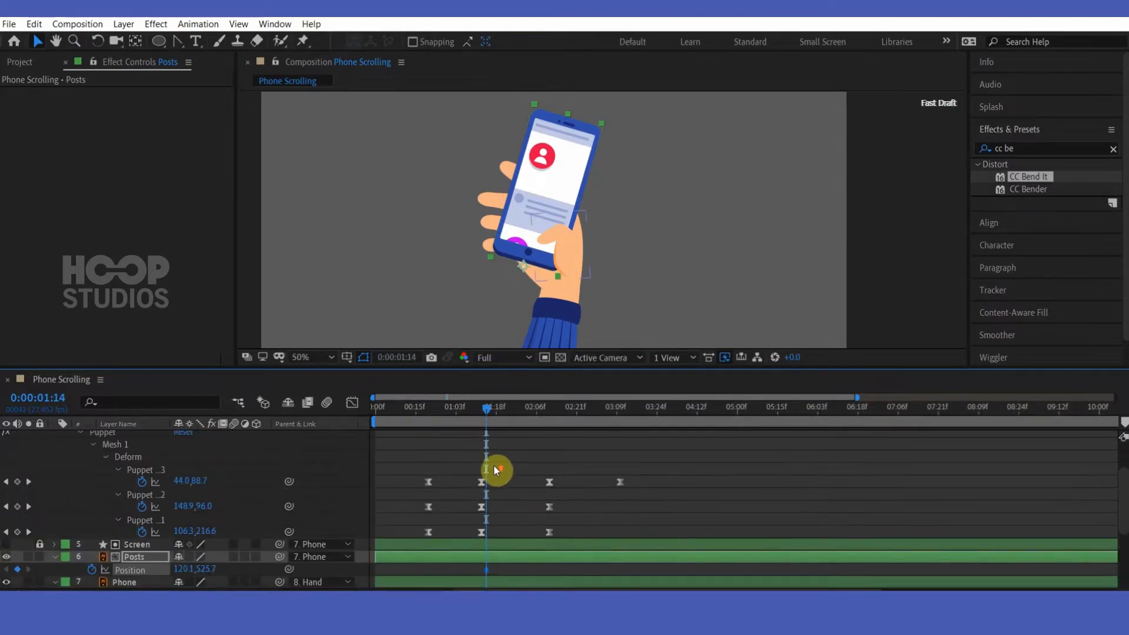
{"action": "left_click", "coordinate": [490, 475]}
{"action": "scroll", "coordinate": [492, 500], "scroll_direction": "down", "scroll_amount": 4}
{"action": "left_click", "coordinate": [488, 536]}
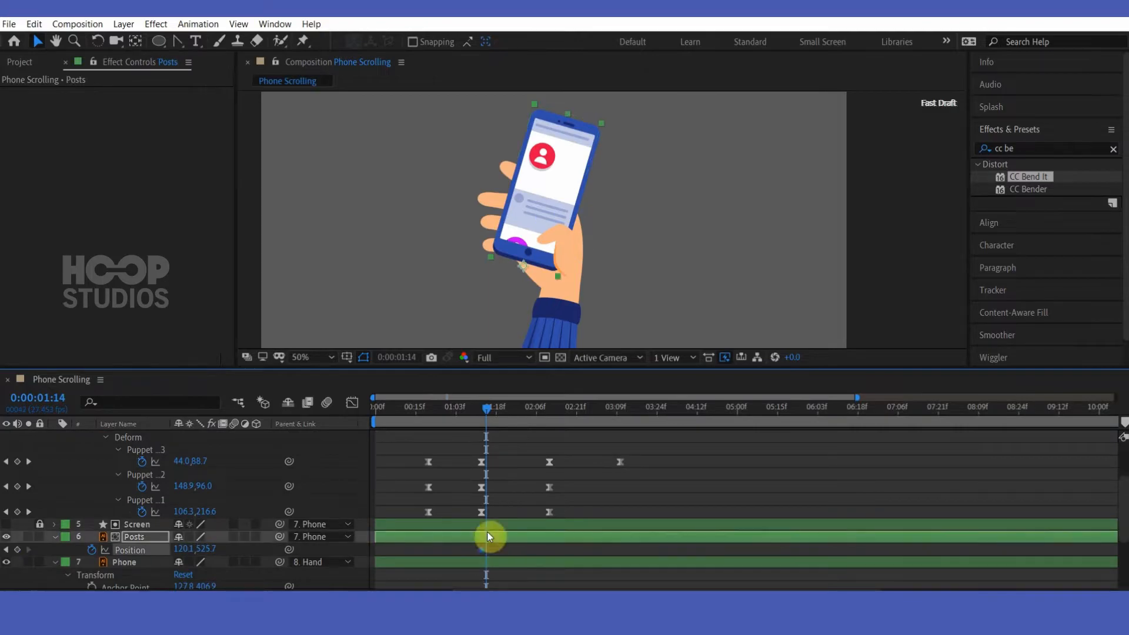
- At 0:00:02:10, slide the Posts up inside the phone screen to 117.9, 250.9, centring the next post
{"action": "left_click_drag", "start_coordinate": [497, 413], "coordinate": [549, 409]}
{"action": "left_click_drag", "start_coordinate": [566, 178], "coordinate": [590, 146]}
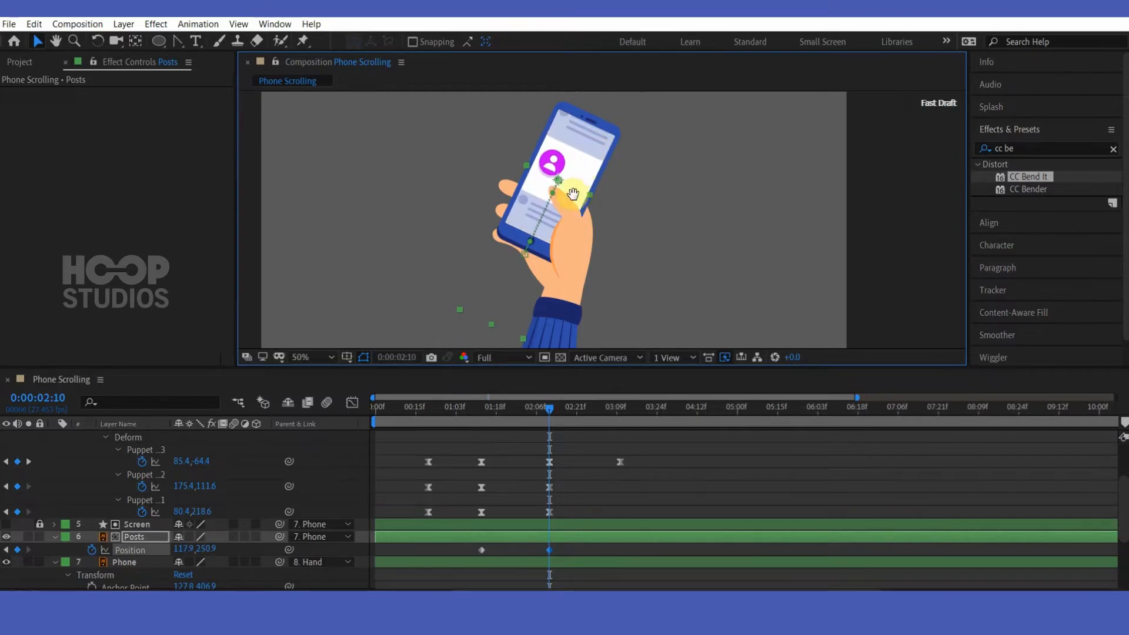
{"action": "scroll", "coordinate": [591, 146], "scroll_direction": "up", "scroll_amount": 2}
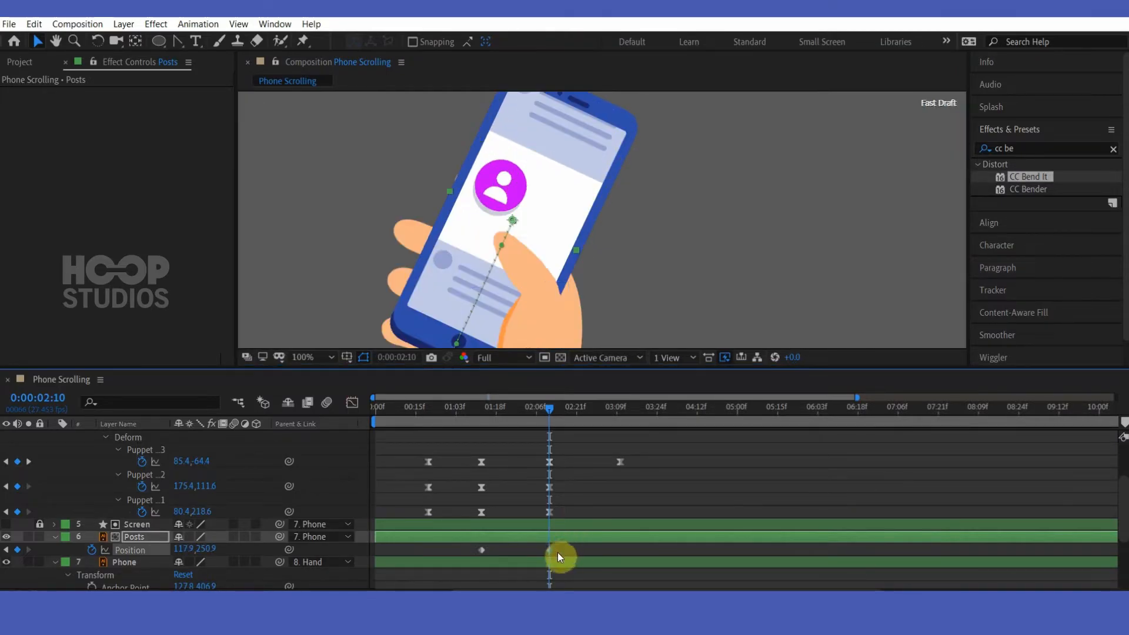
- Ease both Posts Position keyframes and steepen their speed curve into a sharp middle peak, then preview the scroll
{"action": "right_click", "coordinate": [492, 553]}
{"action": "right_click", "coordinate": [483, 549]}
{"action": "mouse_move", "coordinate": [582, 542]}
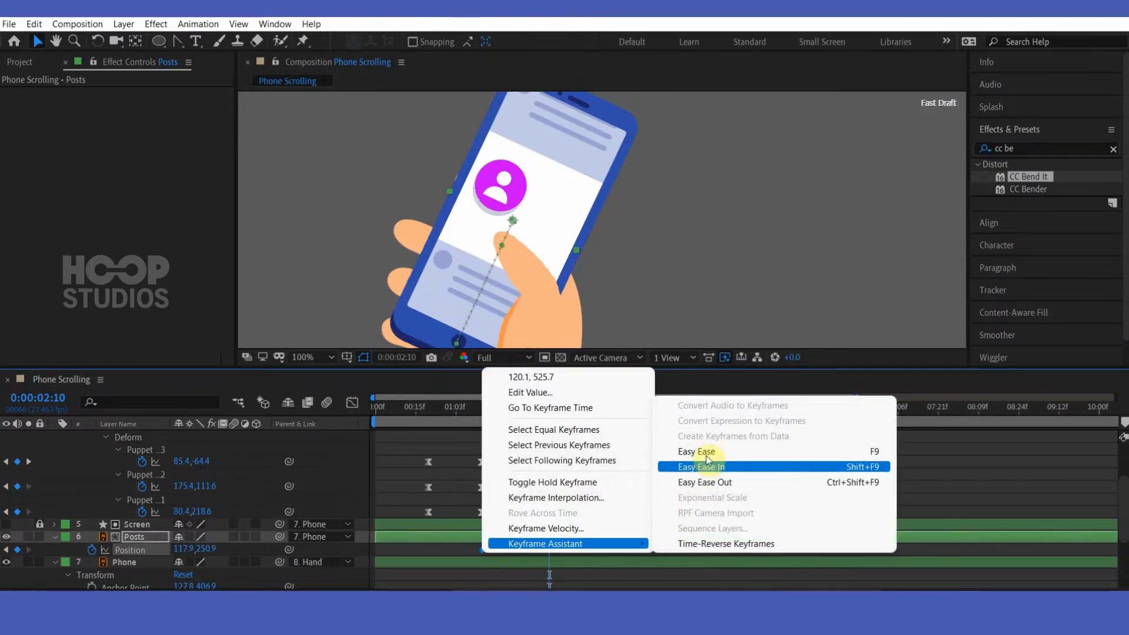
{"action": "left_click", "coordinate": [694, 466]}
{"action": "left_click", "coordinate": [352, 403]}
{"action": "left_click_drag", "start_coordinate": [574, 503], "coordinate": [525, 552]}
{"action": "left_click_drag", "start_coordinate": [549, 408], "coordinate": [468, 413]}
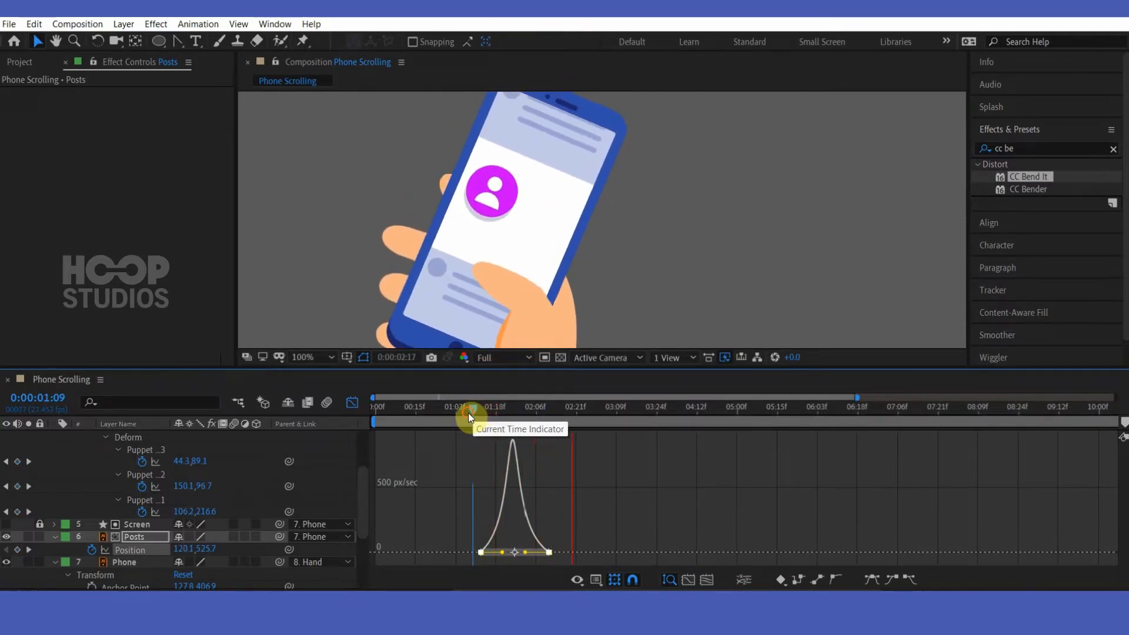
- Slow the end of the scroll by moving the Posts' second Position keyframe to just past 0:00:03:00, previewing the timing
{"action": "left_click", "coordinate": [350, 404]}
{"action": "mouse_move", "coordinate": [549, 552]}
{"action": "left_mouse_down"}
{"action": "mouse_move", "coordinate": [580, 552]}
{"action": "mouse_move", "coordinate": [549, 558]}
{"action": "left_mouse_up"}
{"action": "left_click", "coordinate": [352, 405]}
{"action": "key", "text": "space"}
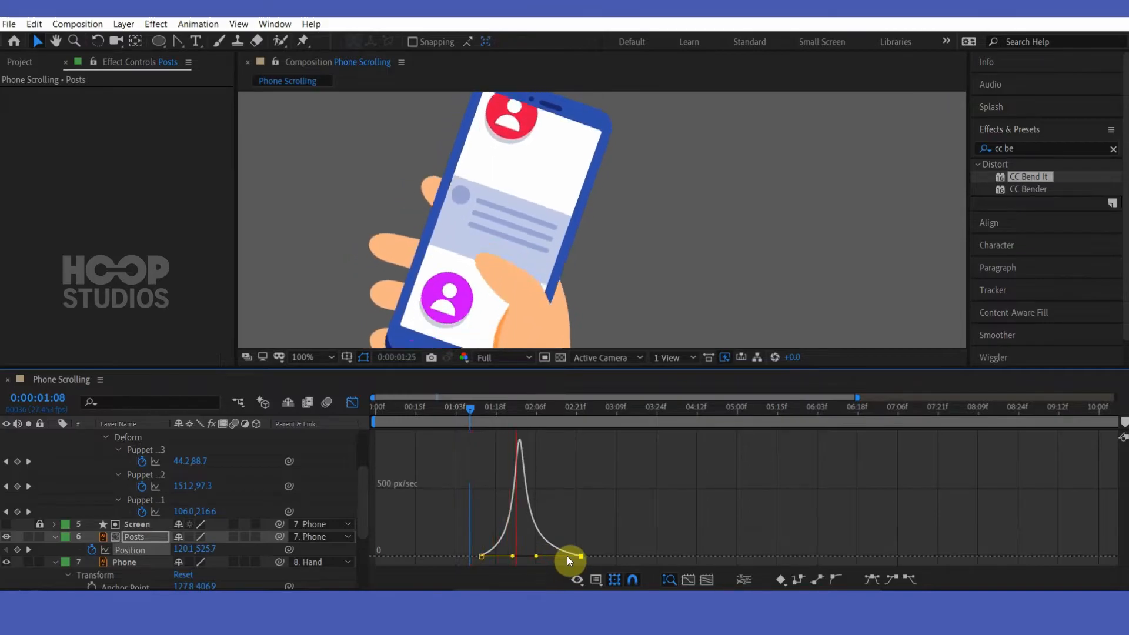
{"action": "key", "text": "space"}
{"action": "left_click", "coordinate": [353, 404]}
{"action": "left_click", "coordinate": [620, 553]}
{"action": "left_click_drag", "start_coordinate": [578, 553], "coordinate": [608, 555]}
- Copy all keyframes of the thumb's three Puppet pins and paste them at 0:00:04:02
{"action": "scroll", "coordinate": [588, 230], "scroll_direction": "down", "scroll_amount": 2}
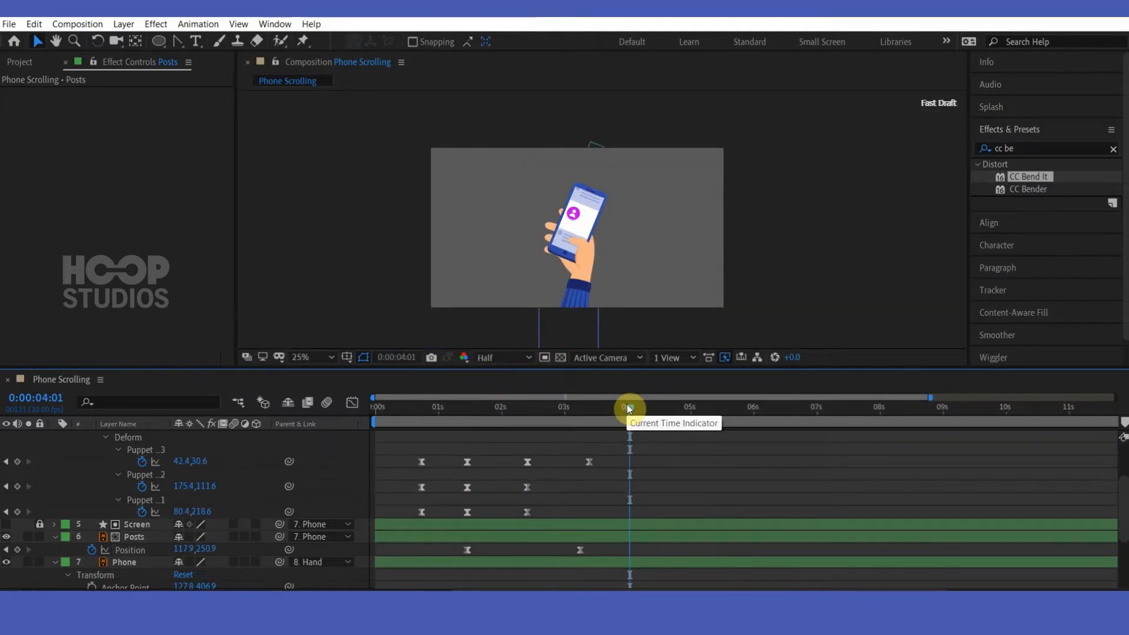
{"action": "scroll", "coordinate": [637, 517], "scroll_direction": "up", "scroll_amount": 5}
{"action": "scroll", "coordinate": [641, 521], "scroll_direction": "down", "scroll_amount": 3}
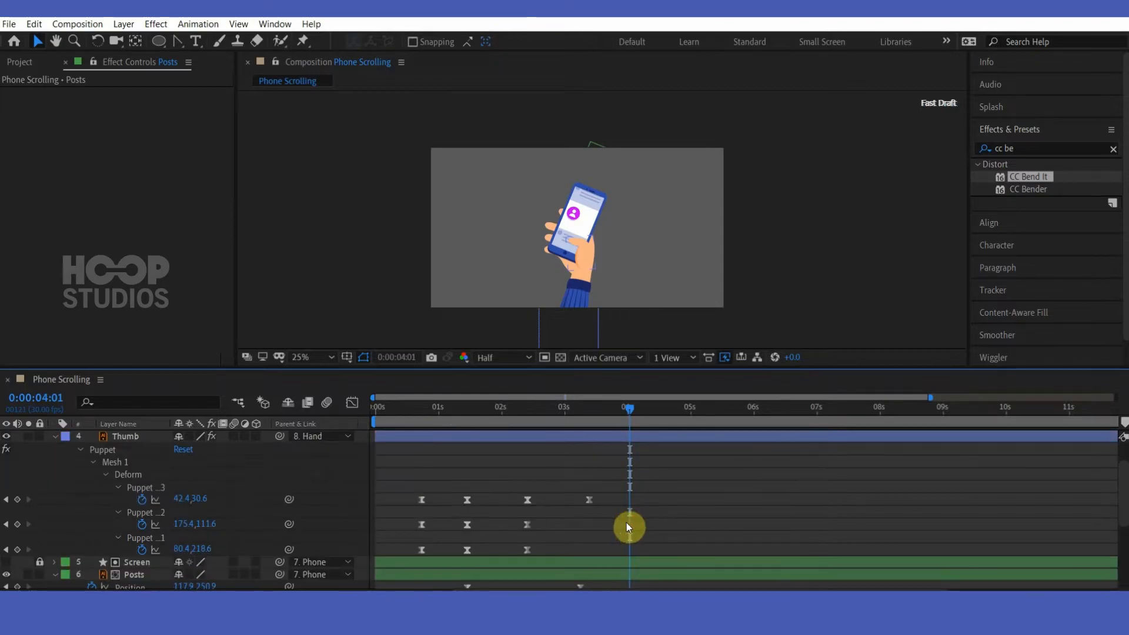
{"action": "left_click_drag", "start_coordinate": [609, 496], "coordinate": [415, 549]}
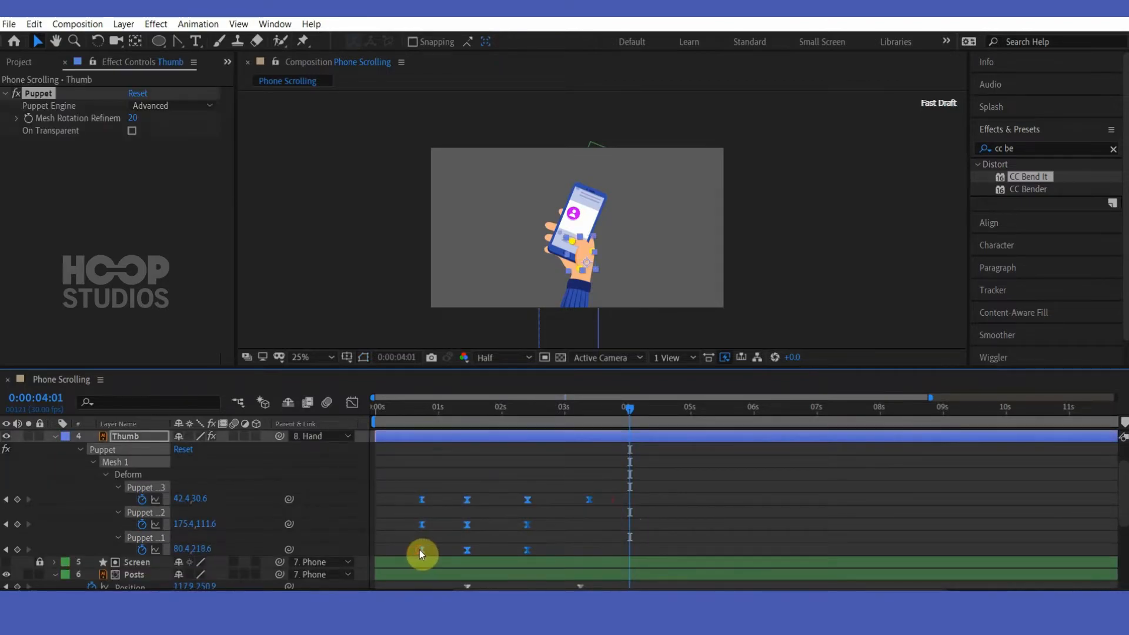
{"action": "left_click_drag", "start_coordinate": [642, 414], "coordinate": [632, 416]}
{"action": "key", "text": "ctrl+v"}
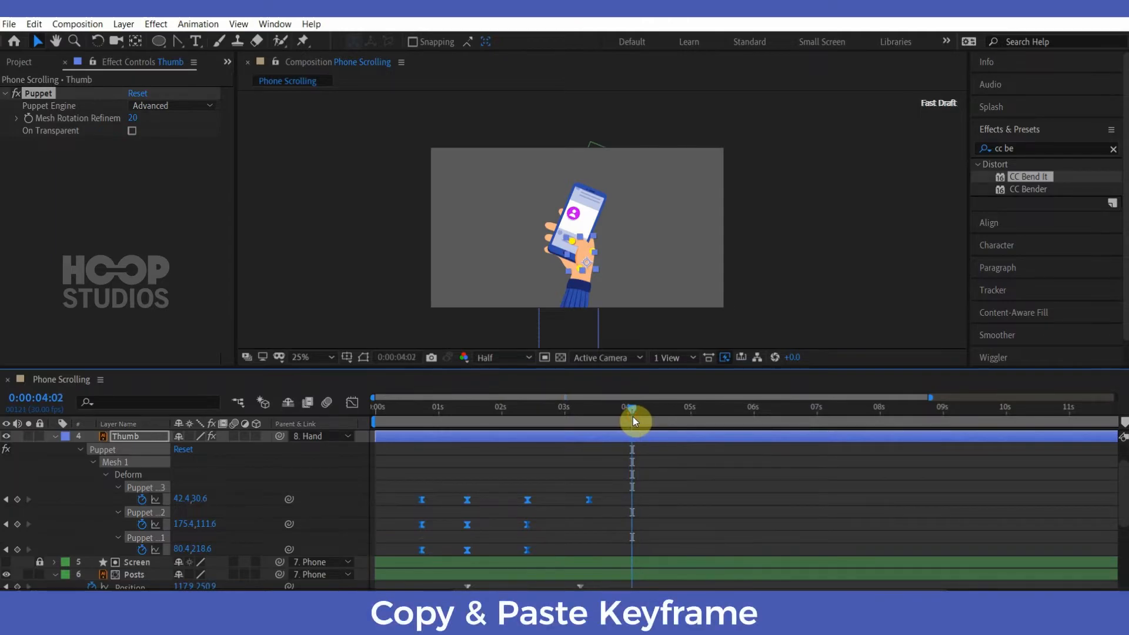
- Copy the Phone's four Position and four Rotation keyframes and paste them at 0:00:04:02
{"action": "scroll", "coordinate": [682, 476], "scroll_direction": "down", "scroll_amount": 3}
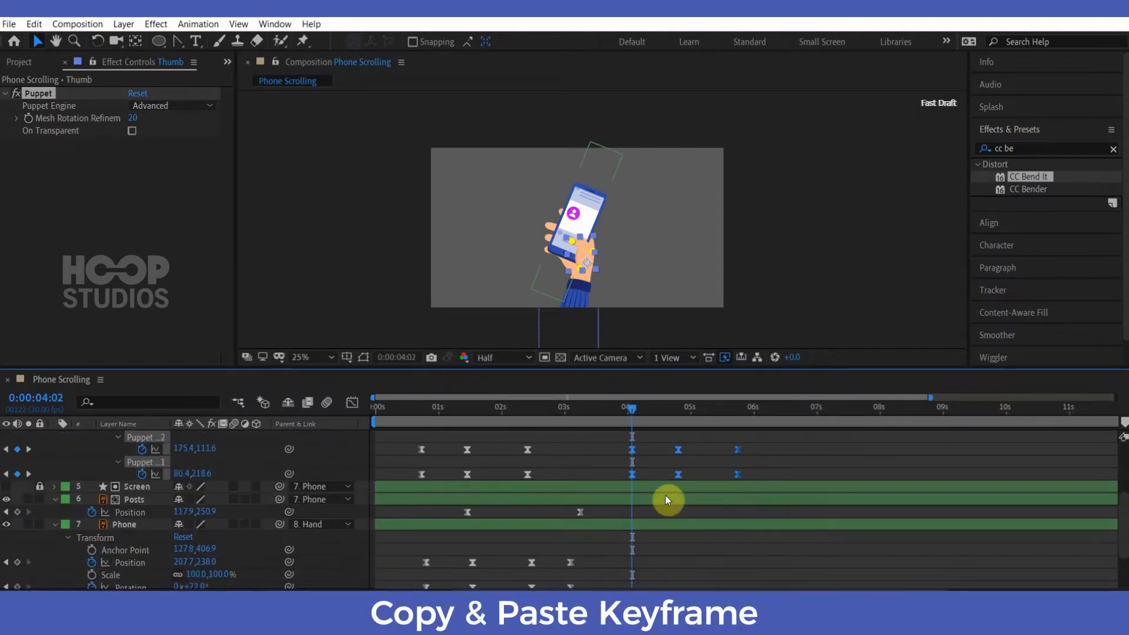
{"action": "left_click", "coordinate": [623, 513]}
{"action": "scroll", "coordinate": [603, 523], "scroll_direction": "down", "scroll_amount": 2}
{"action": "left_click_drag", "start_coordinate": [604, 518], "coordinate": [399, 555]}
{"action": "key", "text": "ctrl+v"}
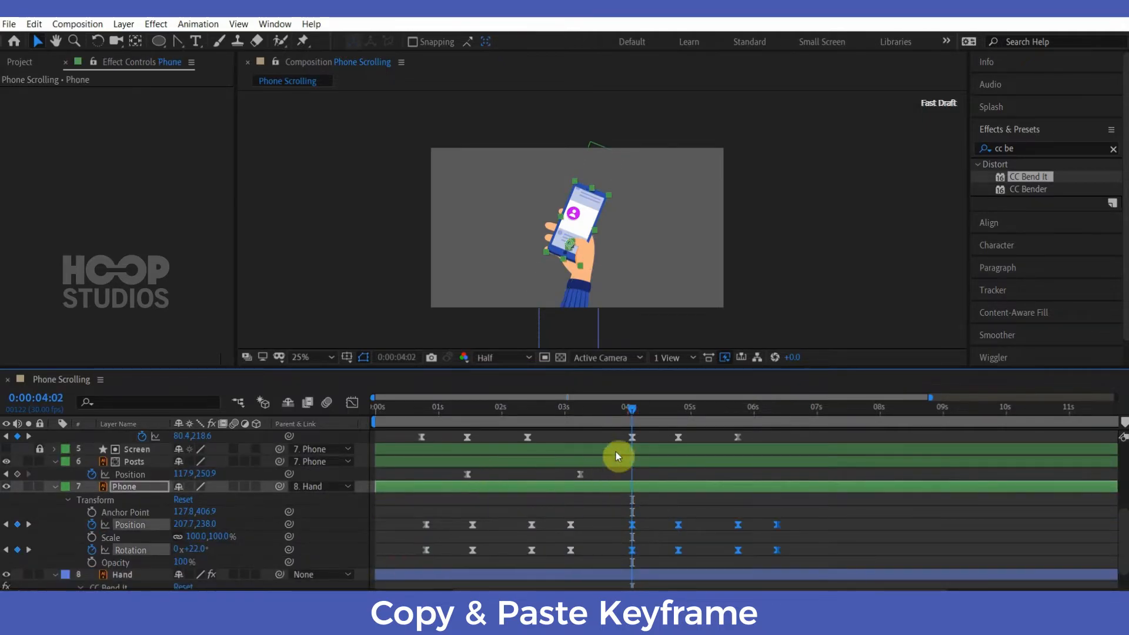
- Shift the pasted Phone Position and Rotation keyframes slightly later so they start at 0:00:04:04
{"action": "left_click", "coordinate": [425, 419]}
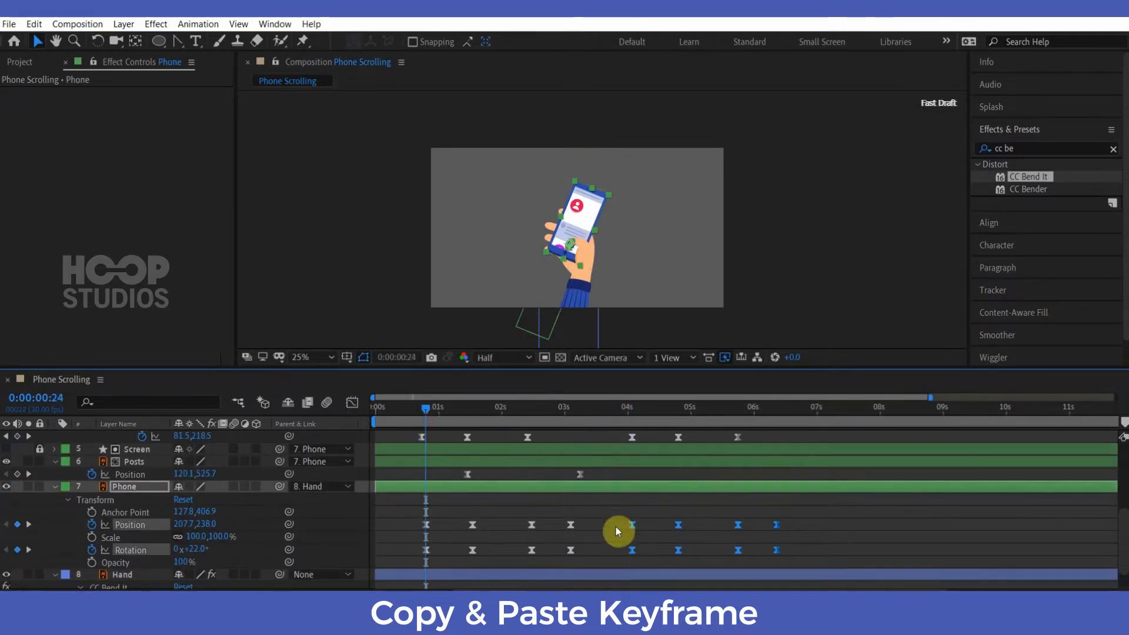
{"action": "left_click_drag", "start_coordinate": [635, 522], "coordinate": [640, 523]}
{"action": "left_click", "coordinate": [648, 513]}
{"action": "scroll", "coordinate": [648, 514], "scroll_direction": "down", "scroll_amount": 2}
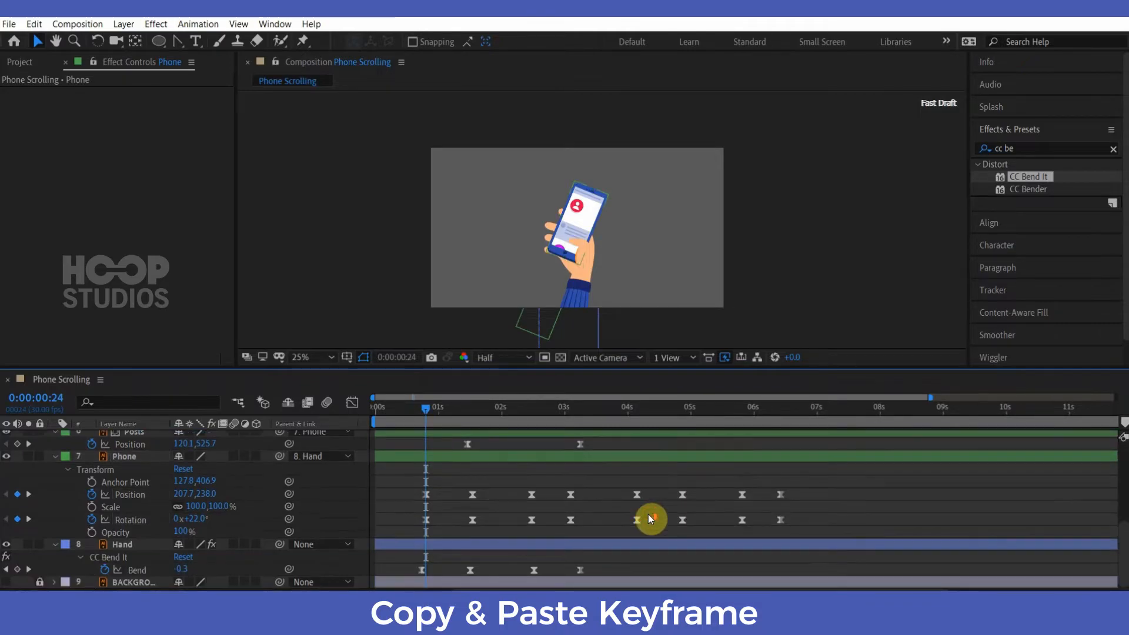
- Copy the Hand's CC Bend It Bend keyframes to the start of the second scroll and preview the repeated hand motion
{"action": "left_click_drag", "start_coordinate": [421, 415], "coordinate": [634, 428]}
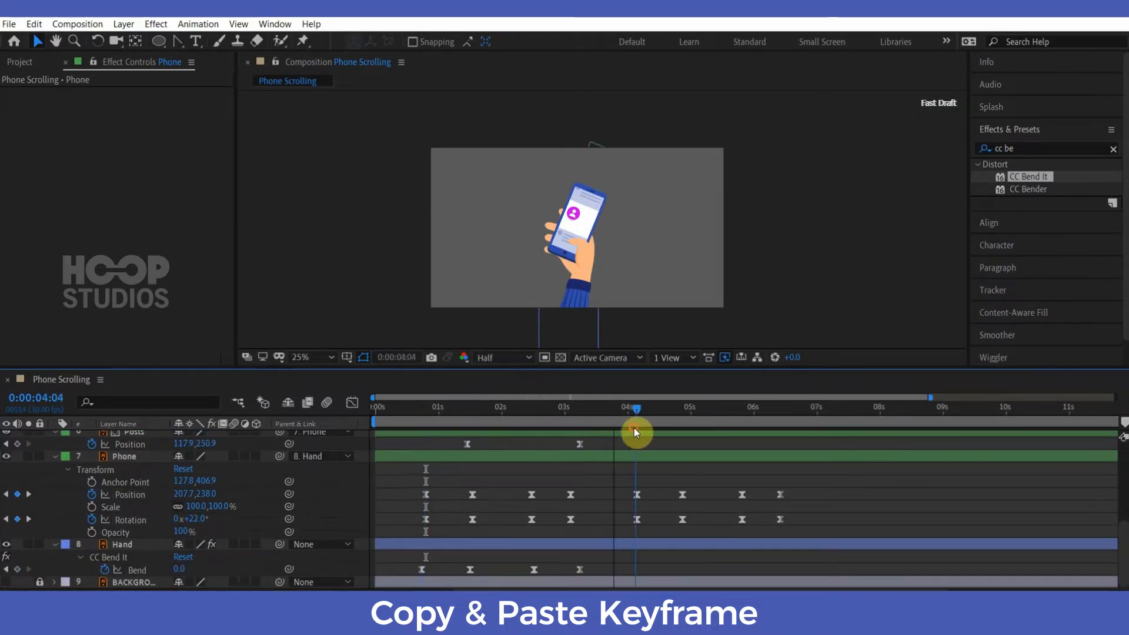
{"action": "scroll", "coordinate": [635, 429], "scroll_direction": "up", "scroll_amount": 3}
{"action": "scroll", "coordinate": [634, 439], "scroll_direction": "down", "scroll_amount": 5}
{"action": "left_click_drag", "start_coordinate": [603, 559], "coordinate": [394, 571]}
{"action": "scroll", "coordinate": [676, 559], "scroll_direction": "up", "scroll_amount": 5}
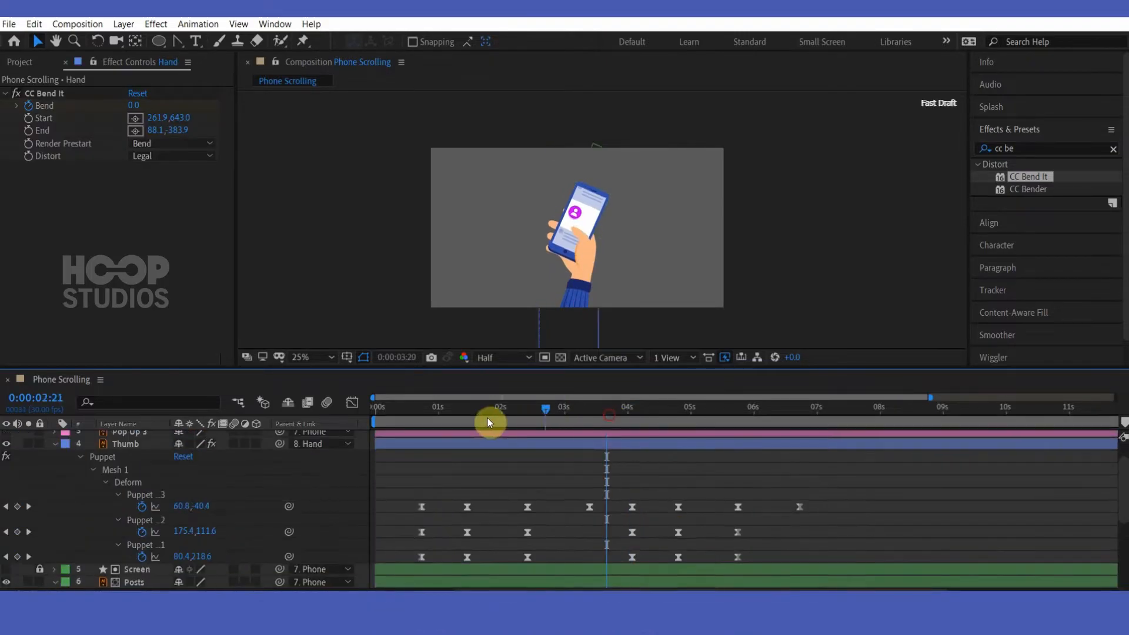
{"action": "left_click", "coordinate": [421, 425]}
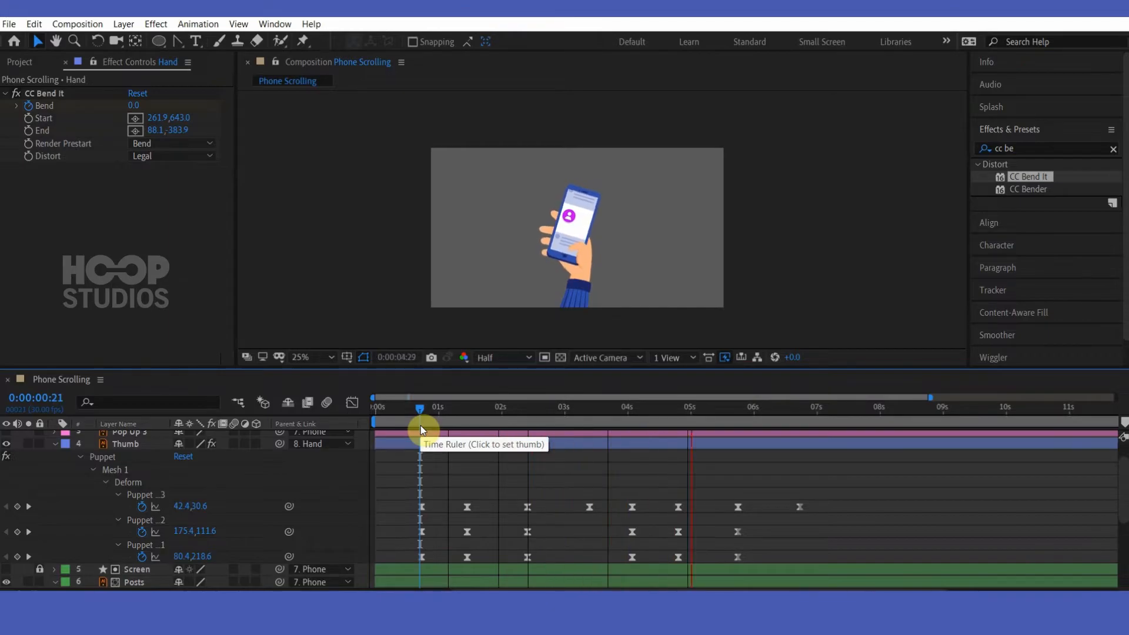
- Add a Posts Position keyframe holding 117.9, 250.9 at the thumb pins' second pasted keyframes, just before 0:00:05:00
{"action": "left_click", "coordinate": [633, 419]}
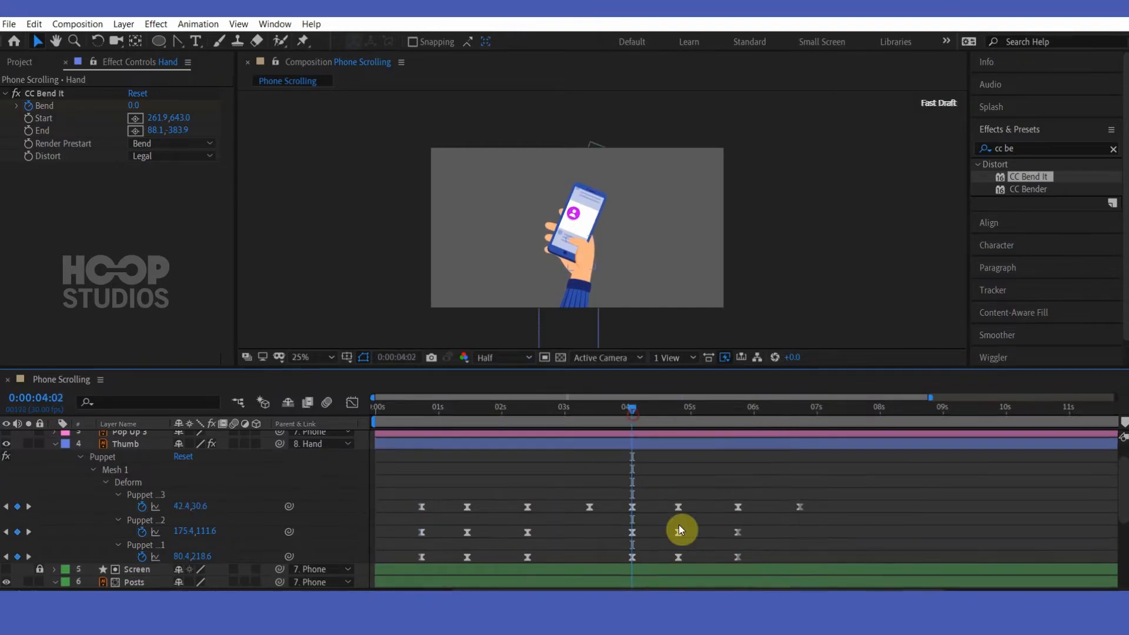
{"action": "scroll", "coordinate": [658, 517], "scroll_direction": "down", "scroll_amount": 4}
{"action": "left_click", "coordinate": [643, 471]}
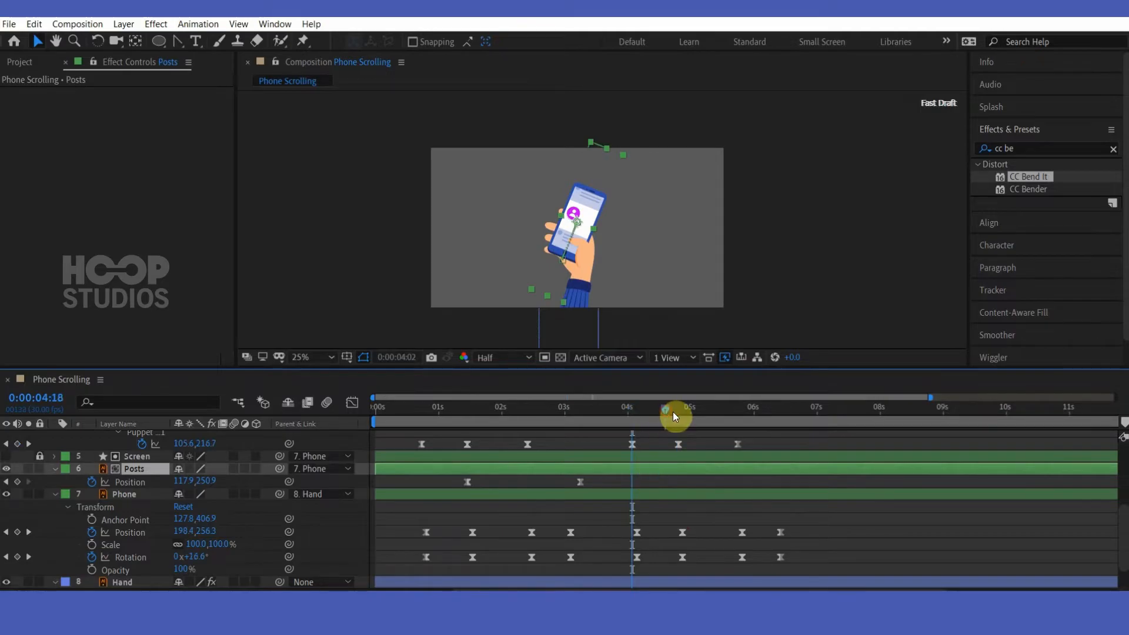
{"action": "left_click", "coordinate": [677, 412]}
{"action": "scroll", "coordinate": [217, 541], "scroll_direction": "up", "scroll_amount": 2}
{"action": "left_click", "coordinate": [17, 519]}
- At 0:00:06:14, keyframe the Posts' Position and slide them up to 126.2, -78.2 to centre the blue profile post
{"action": "left_click_drag", "start_coordinate": [776, 423], "coordinate": [784, 424]}
{"action": "left_click", "coordinate": [16, 519]}
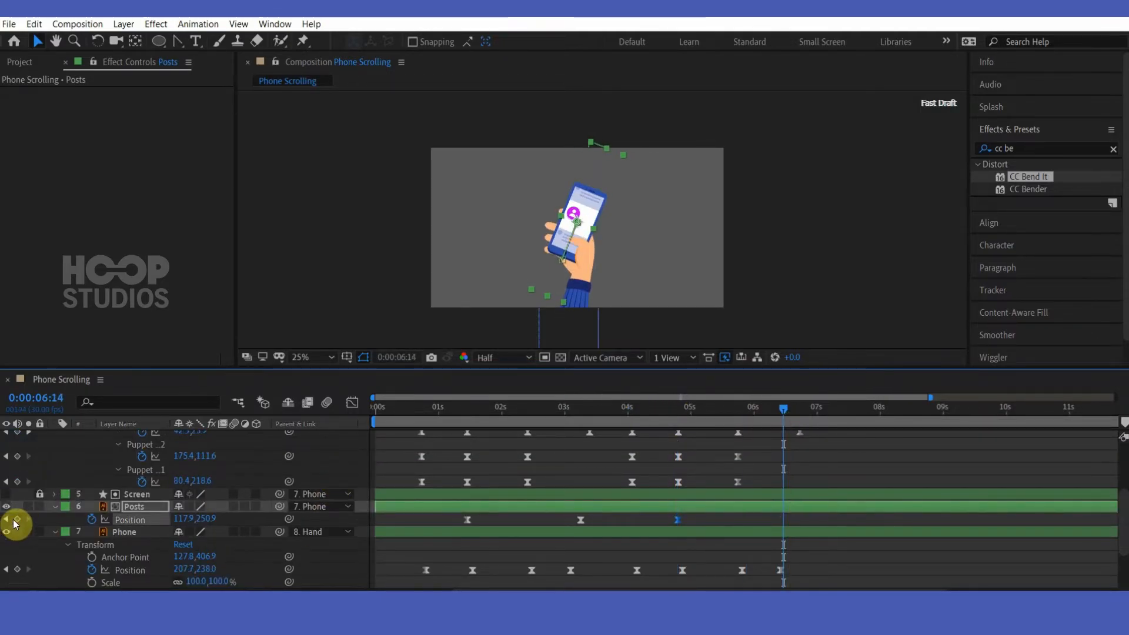
{"action": "scroll", "coordinate": [494, 250], "scroll_direction": "up", "scroll_amount": 2}
{"action": "left_click_drag", "start_coordinate": [559, 258], "coordinate": [583, 199]}
{"action": "scroll", "coordinate": [582, 198], "scroll_direction": "up", "scroll_amount": 2}
{"action": "left_click_drag", "start_coordinate": [511, 270], "coordinate": [536, 202]}
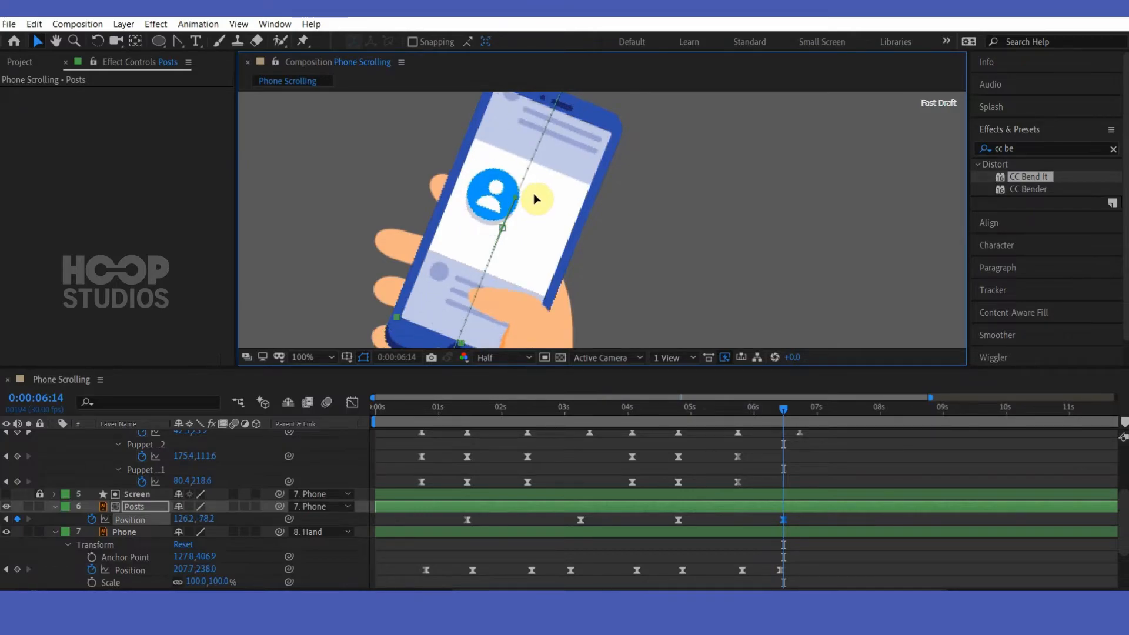
- Adjust the influence of the second scroll's Posts Position keyframes in the speed graph, then preview from 0:00:04:04
{"action": "left_click", "coordinate": [786, 519]}
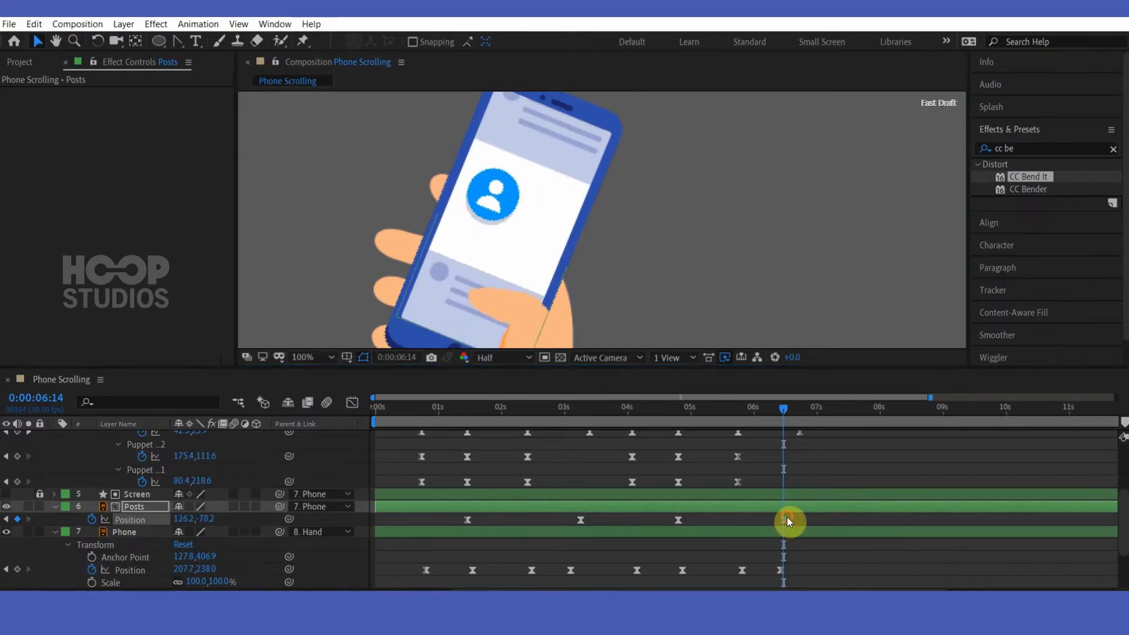
{"action": "left_click", "coordinate": [351, 402]}
{"action": "left_click_drag", "start_coordinate": [785, 496], "coordinate": [624, 577]}
{"action": "left_click_drag", "start_coordinate": [686, 552], "coordinate": [703, 551]}
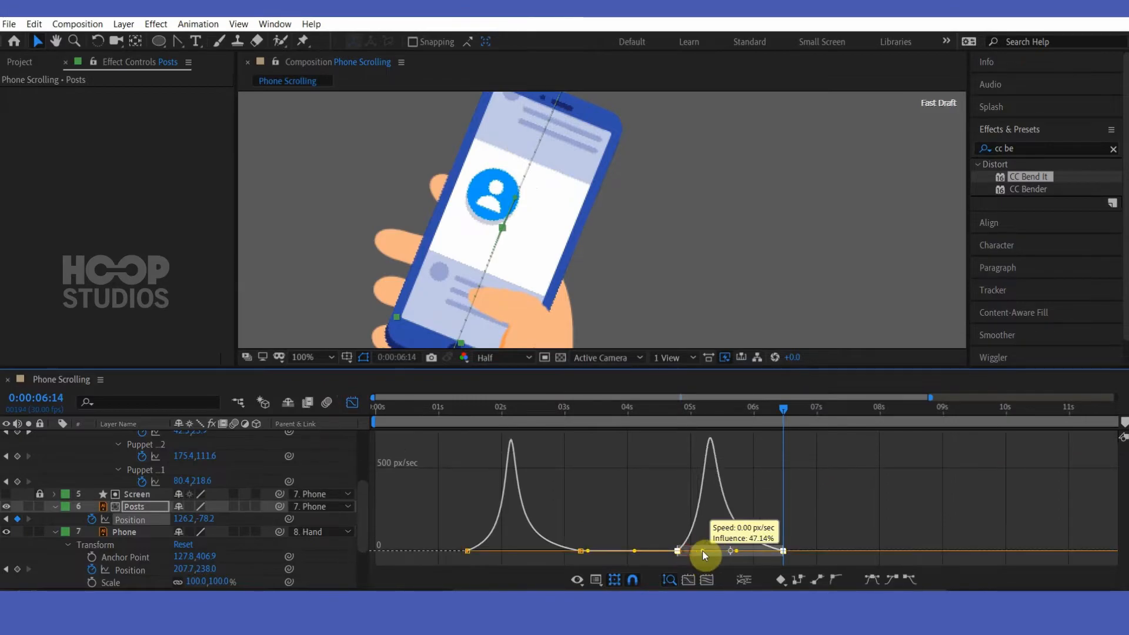
{"action": "left_click_drag", "start_coordinate": [705, 551], "coordinate": [692, 550]}
{"action": "left_click", "coordinate": [352, 403]}
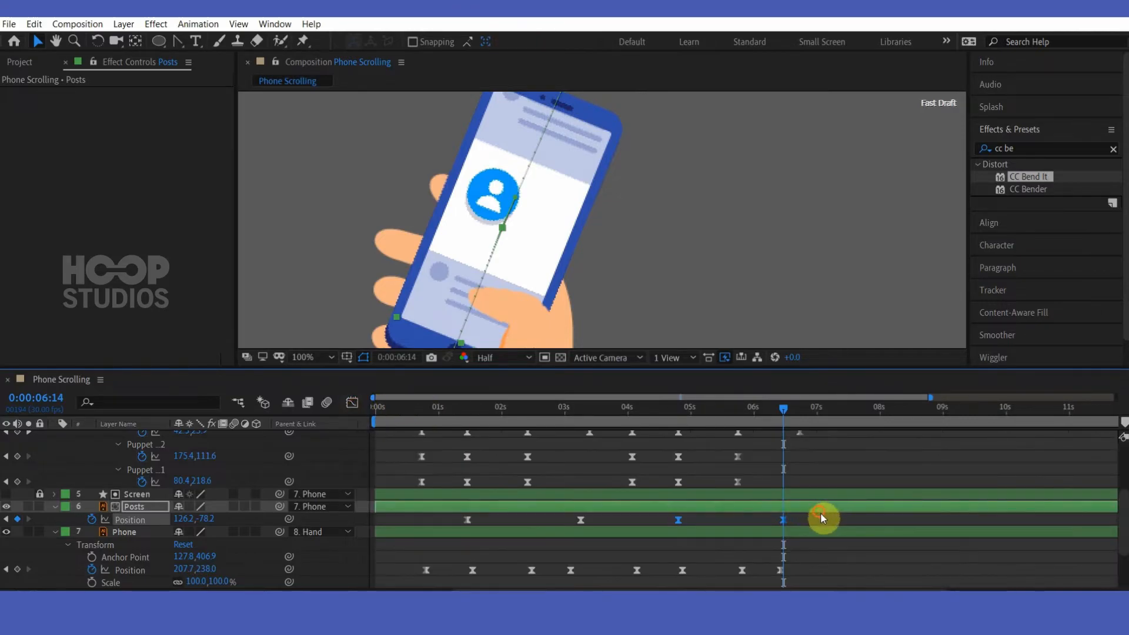
{"action": "left_click_drag", "start_coordinate": [818, 511], "coordinate": [821, 513]}
{"action": "left_click", "coordinate": [636, 410]}
{"action": "left_click", "coordinate": [883, 488]}
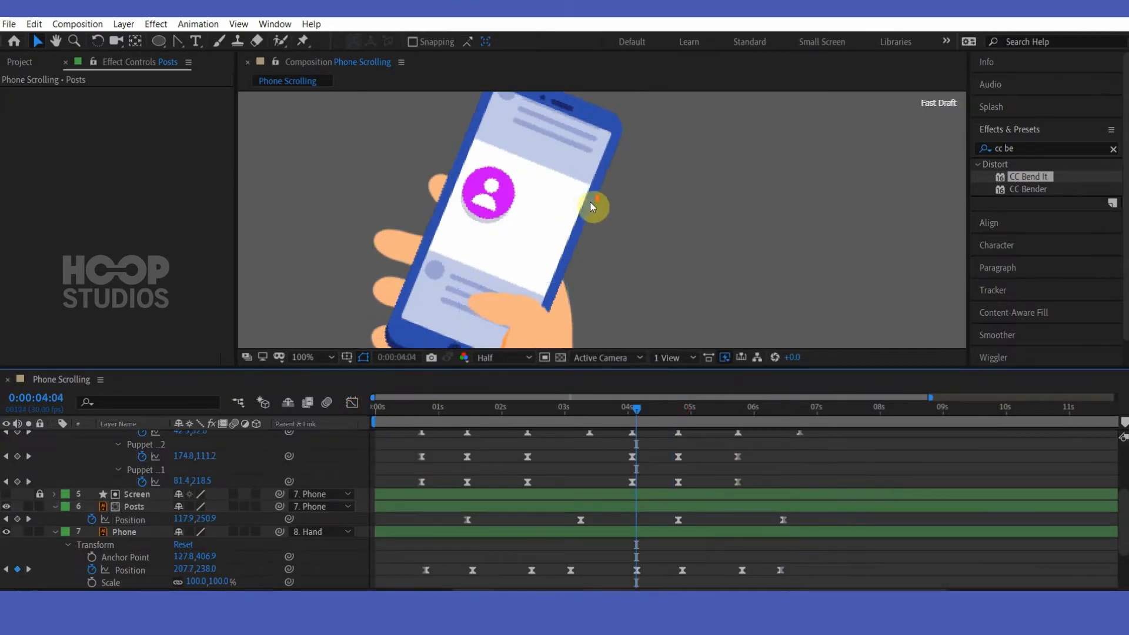
- Preview the scrolling, then make the Pop Up 1, Pop Up 2 and Pop Up 3 layers visible at 0:00:03:06
{"action": "scroll", "coordinate": [590, 203], "scroll_direction": "down", "scroll_amount": 1}
{"action": "key", "text": "space"}
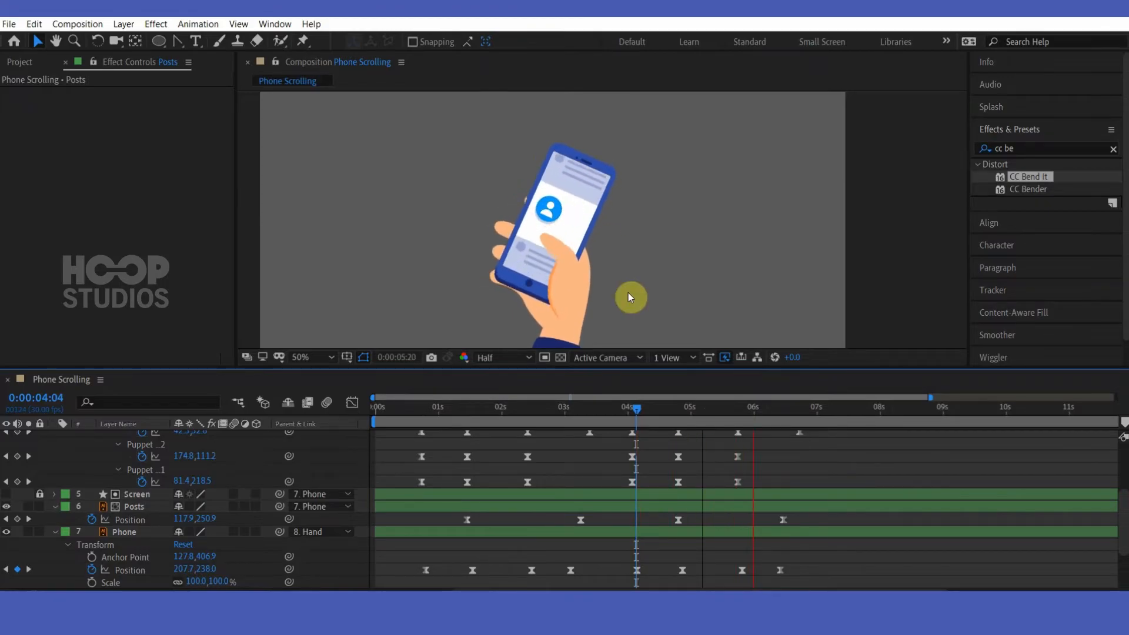
{"action": "left_click", "coordinate": [577, 411]}
{"action": "scroll", "coordinate": [527, 483], "scroll_direction": "up", "scroll_amount": 1}
{"action": "scroll", "coordinate": [527, 484], "scroll_direction": "up", "scroll_amount": 3}
{"action": "left_click_drag", "start_coordinate": [7, 436], "coordinate": [7, 464]}
{"action": "left_click", "coordinate": [135, 464]}
{"action": "left_click", "coordinate": [138, 438], "text": "shift"}
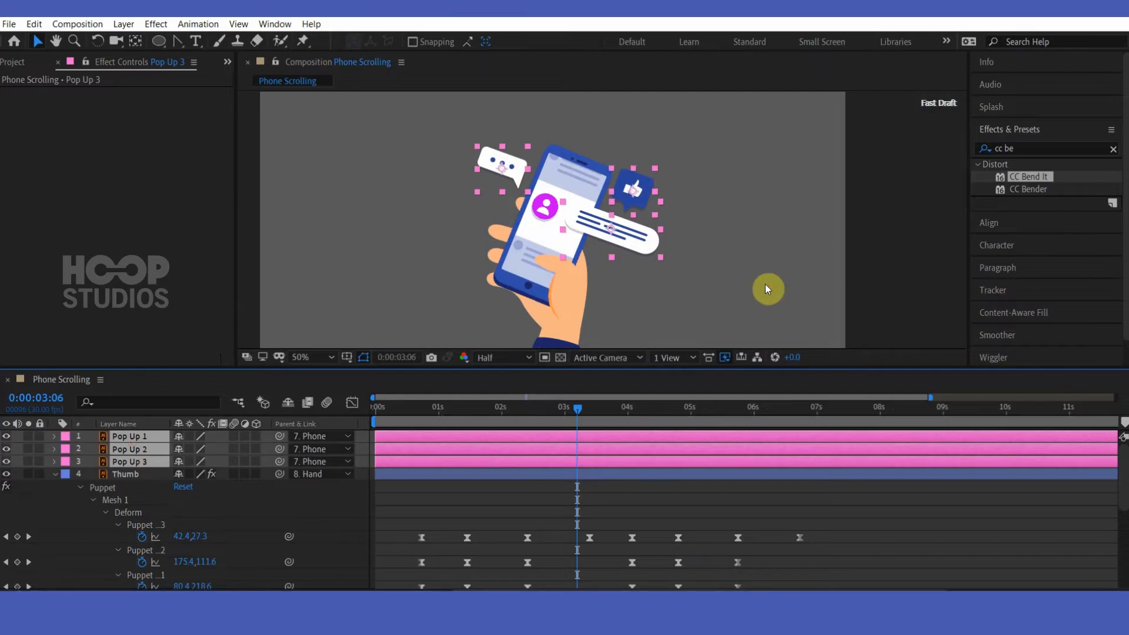
- Move Pop Up 1's anchor point to the tip of the thumbs-up bubble's tail
{"action": "scroll", "coordinate": [847, 265], "scroll_direction": "up", "scroll_amount": 1}
{"action": "left_click", "coordinate": [814, 257]}
{"action": "key", "text": "space"}
{"action": "left_click_drag", "start_coordinate": [673, 204], "coordinate": [674, 219]}
{"action": "left_click", "coordinate": [688, 221]}
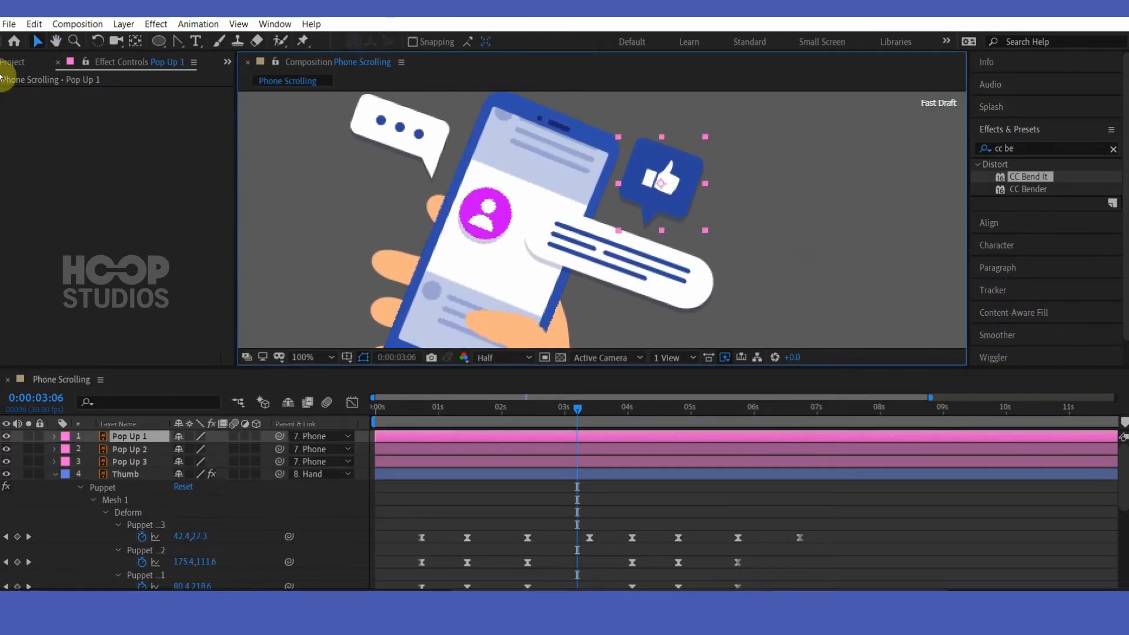
{"action": "left_click", "coordinate": [135, 40]}
{"action": "left_click_drag", "start_coordinate": [663, 186], "coordinate": [649, 226]}
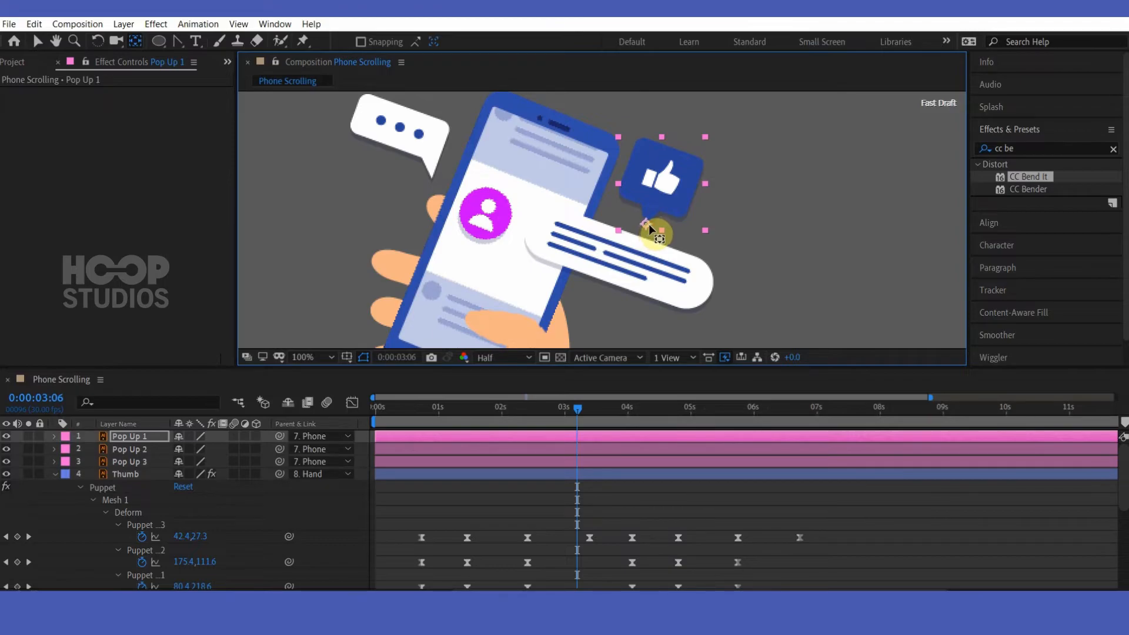
- Trim the start of all three Pop Up layers to 0:00:03:00
{"action": "left_click_drag", "start_coordinate": [506, 431], "coordinate": [516, 458]}
{"action": "left_click", "coordinate": [37, 40]}
{"action": "left_click_drag", "start_coordinate": [575, 435], "coordinate": [515, 424]}
{"action": "key", "text": "space"}
{"action": "key", "text": "space"}
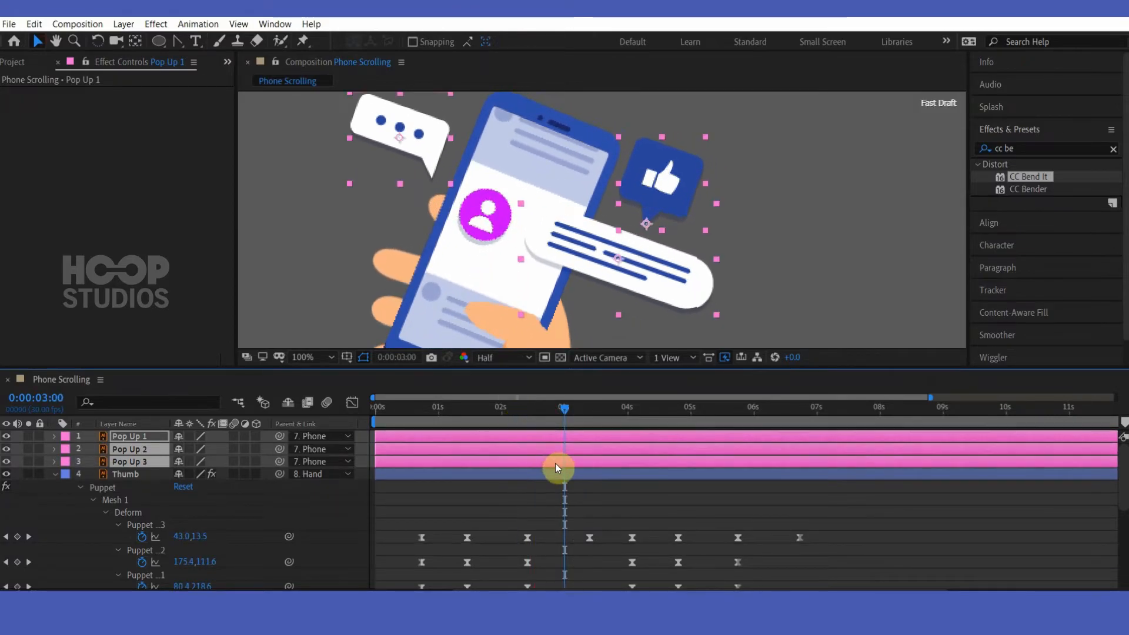
{"action": "key", "text": "alt+bracketleft"}
{"action": "left_click", "coordinate": [605, 508]}
- Move Pop Up 3's anchor point down from the centre of the three-dot bubble towards its tail
{"action": "left_click", "coordinate": [584, 461]}
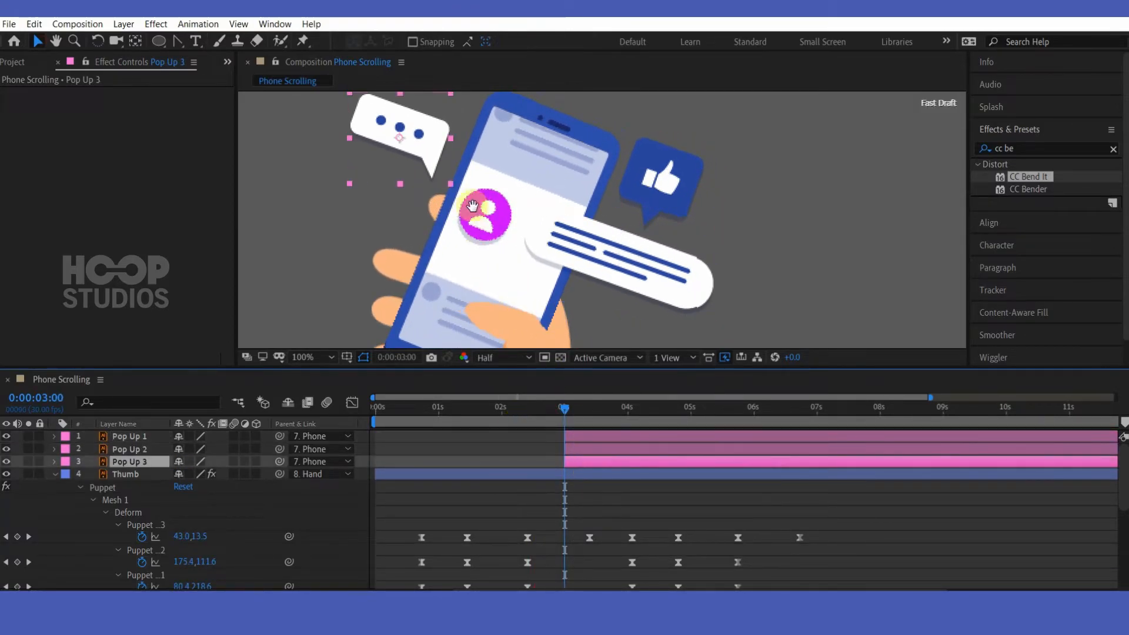
{"action": "left_click_drag", "start_coordinate": [483, 226], "coordinate": [499, 277]}
{"action": "left_click", "coordinate": [135, 42]}
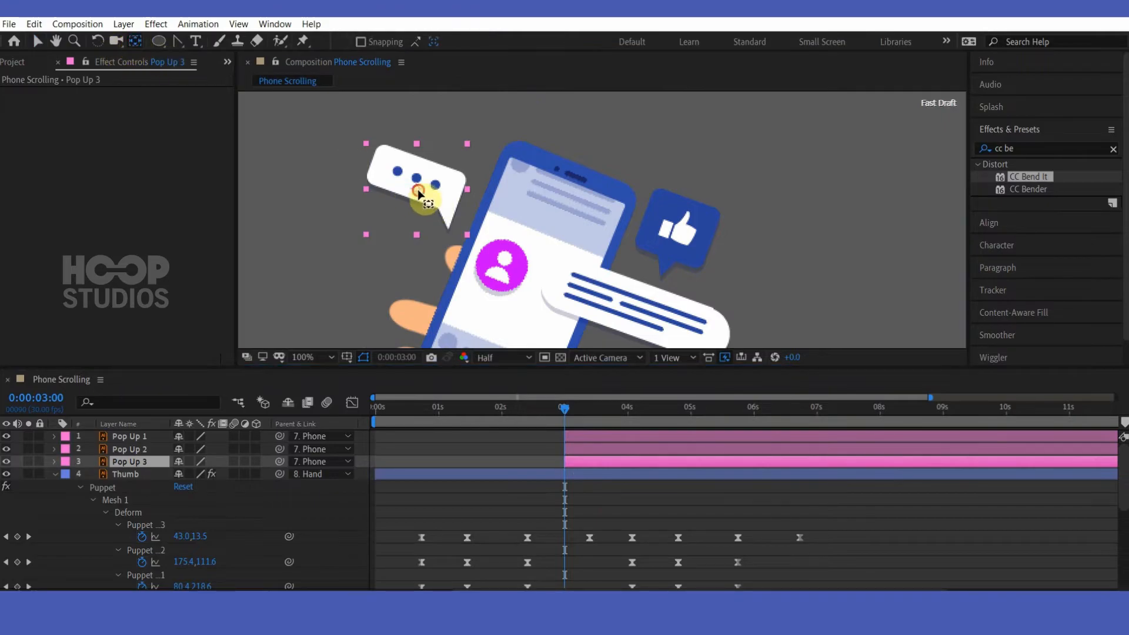
{"action": "left_click_drag", "start_coordinate": [416, 194], "coordinate": [445, 235]}
- Keyframe Pop Up 3's Scale at 100% at 0:00:03:00 and again shortly before 0:00:04:00
{"action": "key", "text": "s"}
{"action": "left_click", "coordinate": [118, 475]}
{"action": "left_click", "coordinate": [627, 409]}
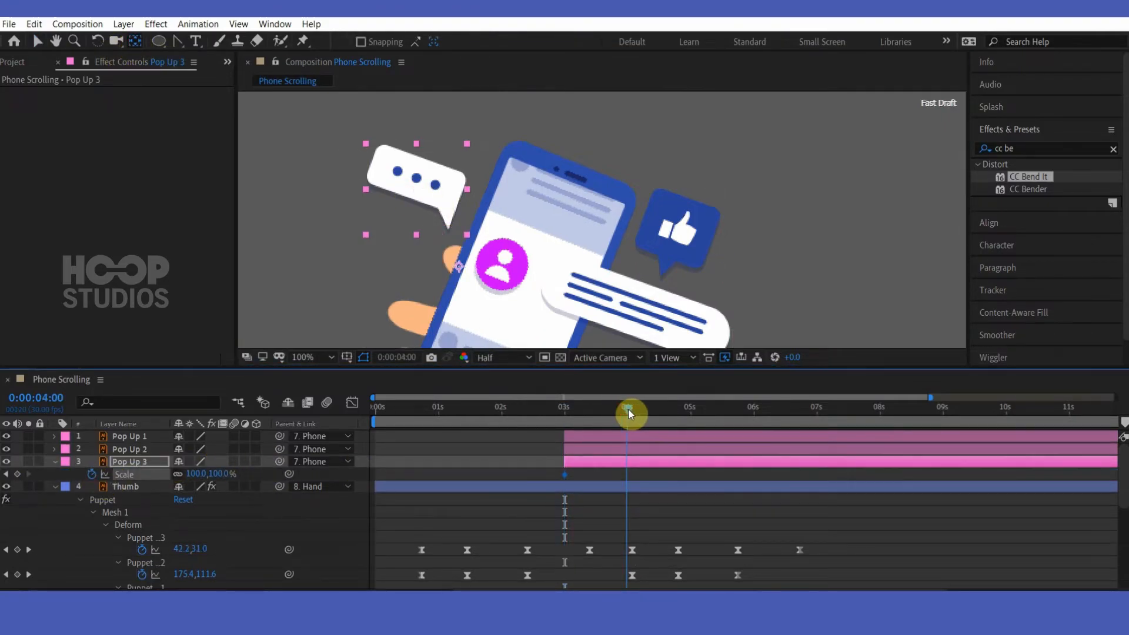
{"action": "left_click", "coordinate": [18, 476]}
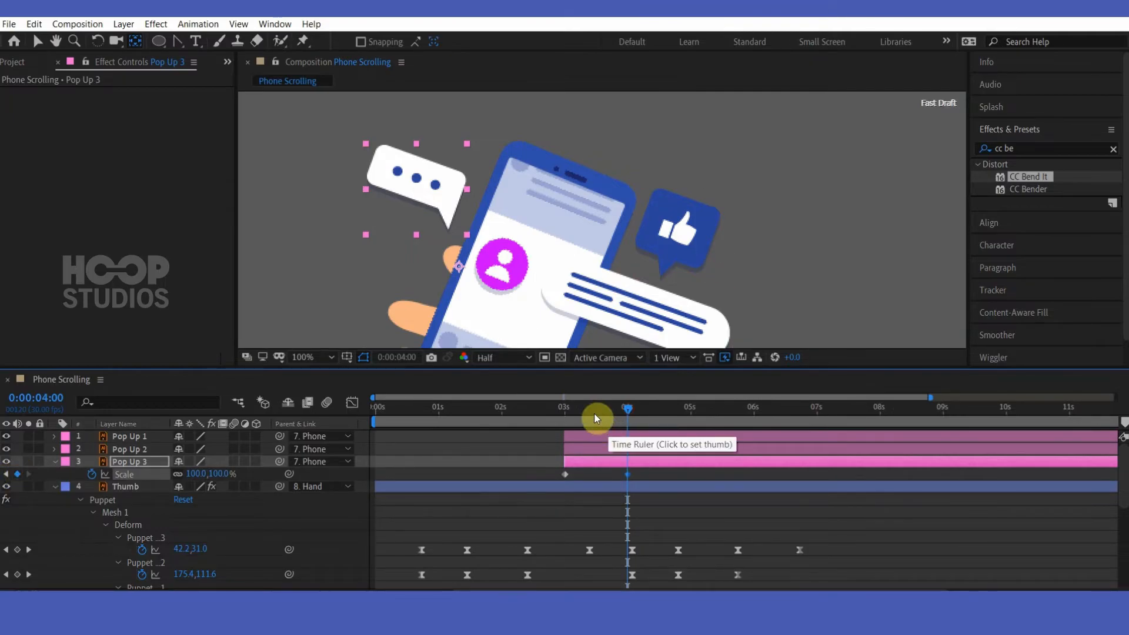
{"action": "left_click_drag", "start_coordinate": [625, 475], "coordinate": [613, 476]}
{"action": "left_click_drag", "start_coordinate": [606, 410], "coordinate": [595, 412]}
{"action": "left_click_drag", "start_coordinate": [219, 474], "coordinate": [224, 473]}
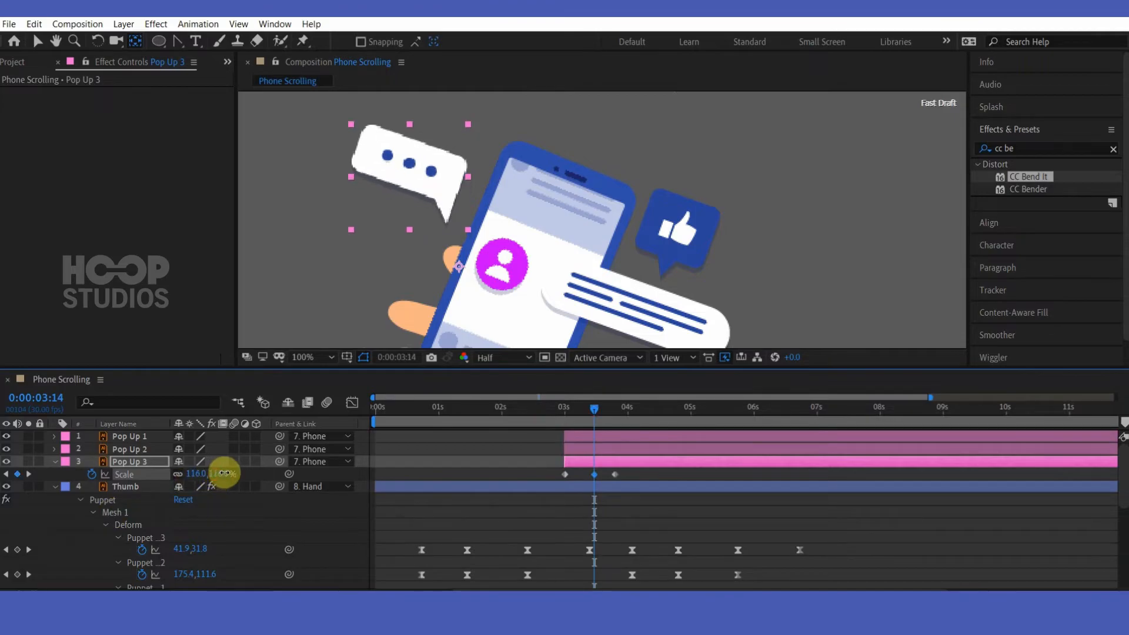
{"action": "key", "text": "ctrl+z"}
- At 0:00:03:00, reposition Pop Up 3's anchor point exactly on the tip of the bubble's tail
{"action": "left_click_drag", "start_coordinate": [578, 410], "coordinate": [565, 409]}
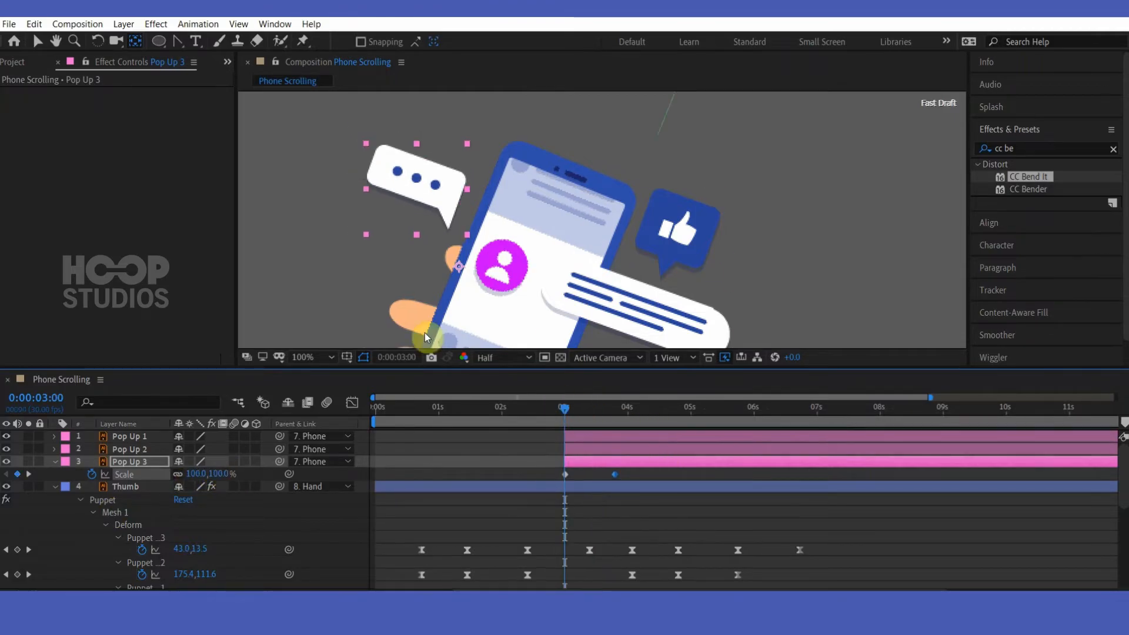
{"action": "left_click", "coordinate": [444, 240]}
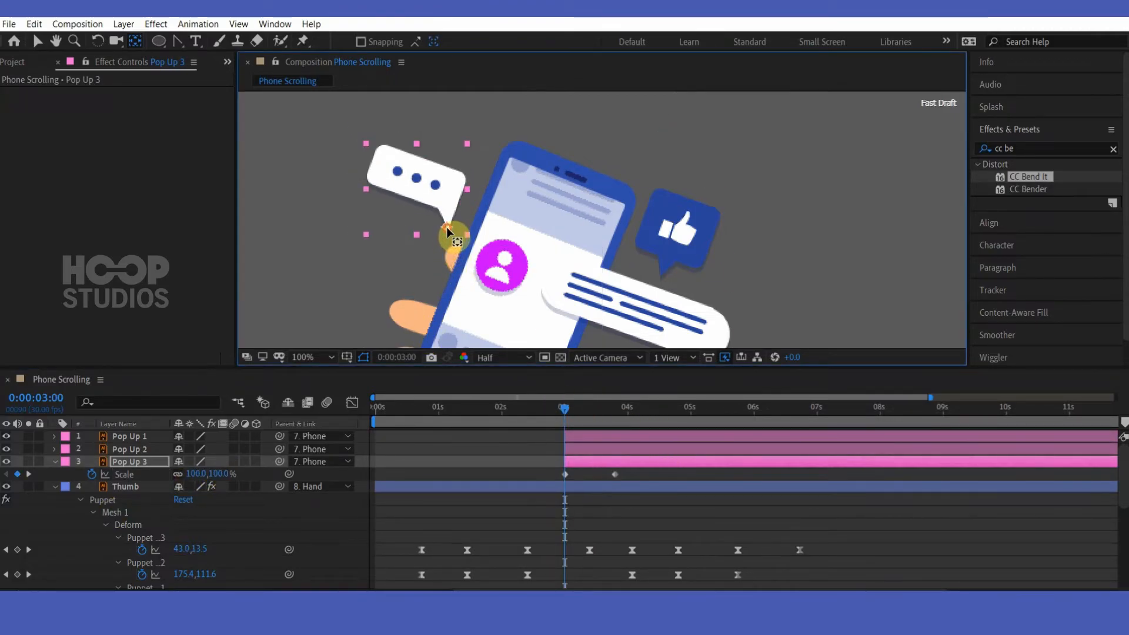
{"action": "left_click", "coordinate": [587, 478]}
- At 0:00:03:15, set Pop Up 3's Scale to 115% between the two existing keyframes
{"action": "left_click", "coordinate": [596, 409]}
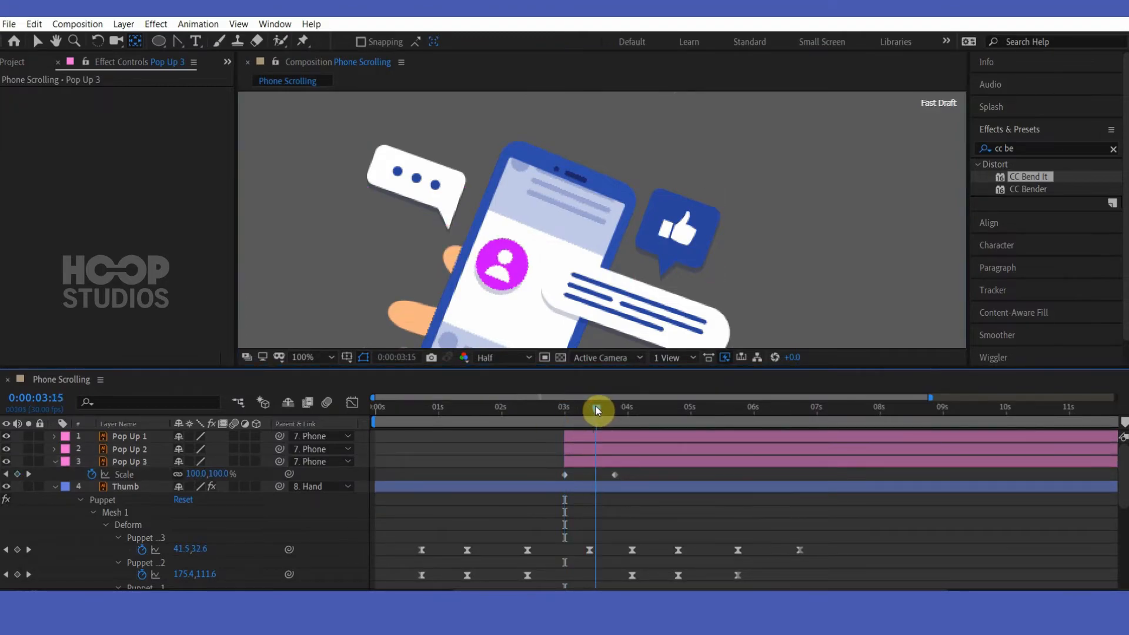
{"action": "left_click", "coordinate": [600, 461]}
{"action": "left_click", "coordinate": [596, 407]}
{"action": "left_click_drag", "start_coordinate": [218, 474], "coordinate": [228, 470]}
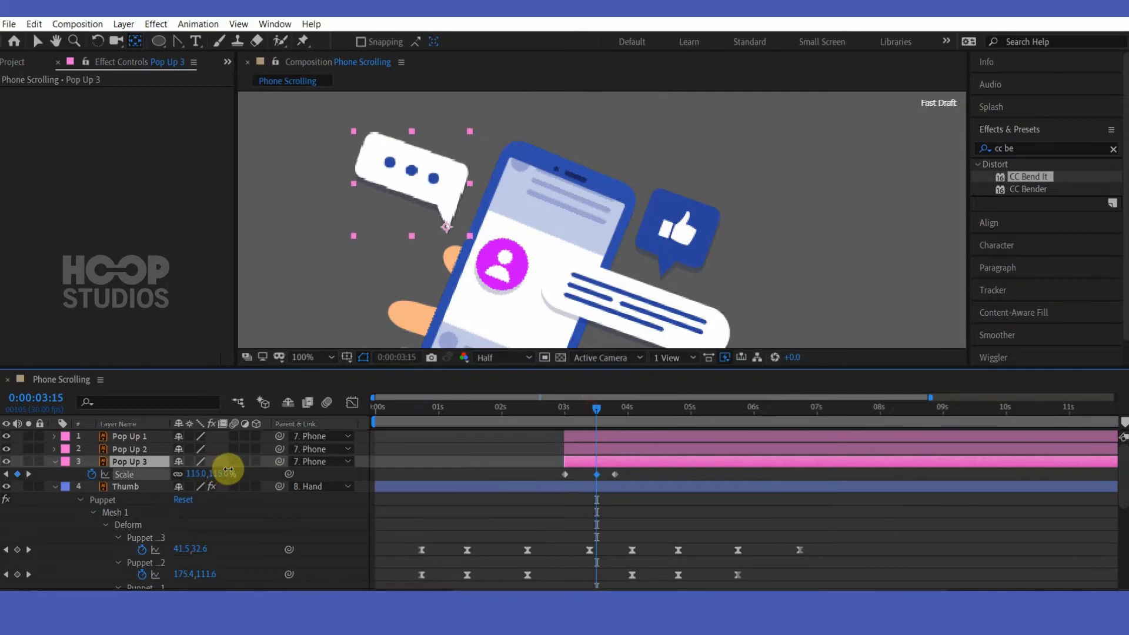
- Apply Easy Ease to Pop Up 3's three Scale keyframes, sharpen their speed curves in the graph, and preview
{"action": "left_click", "coordinate": [598, 475]}
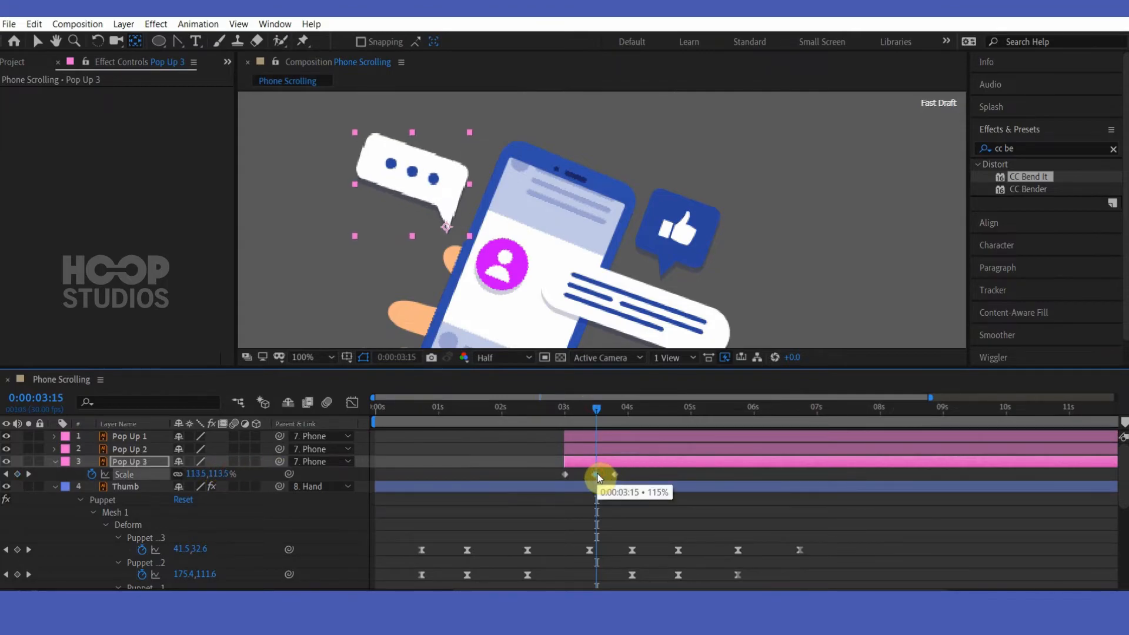
{"action": "right_click", "coordinate": [565, 475]}
{"action": "mouse_move", "coordinate": [657, 463]}
{"action": "left_click", "coordinate": [781, 513]}
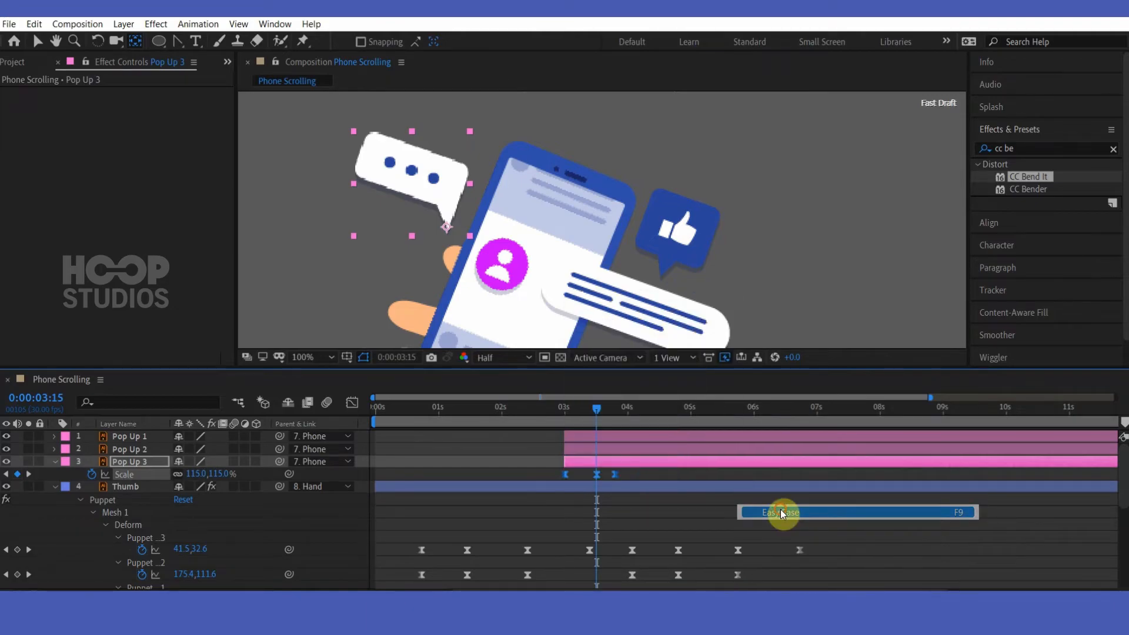
{"action": "left_click", "coordinate": [352, 404]}
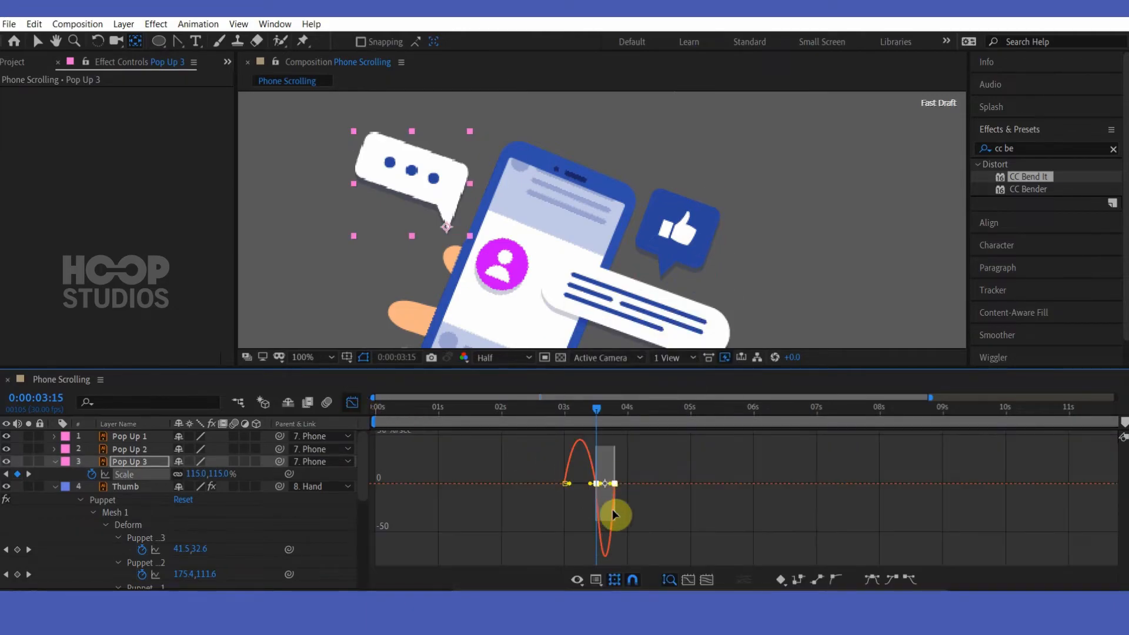
{"action": "left_click_drag", "start_coordinate": [591, 486], "coordinate": [582, 481]}
{"action": "left_click", "coordinate": [542, 418]}
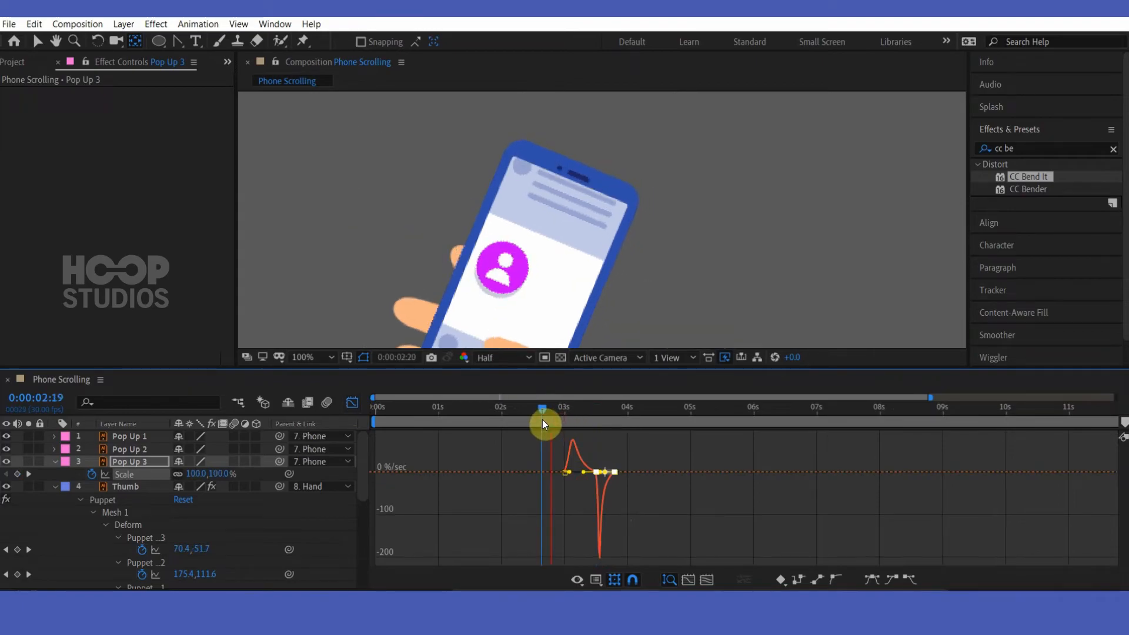
- Set Pop Up 3's first Scale keyframe at 0:00:03:00 to 0%
{"action": "left_click_drag", "start_coordinate": [542, 419], "coordinate": [566, 418]}
{"action": "left_click", "coordinate": [352, 404]}
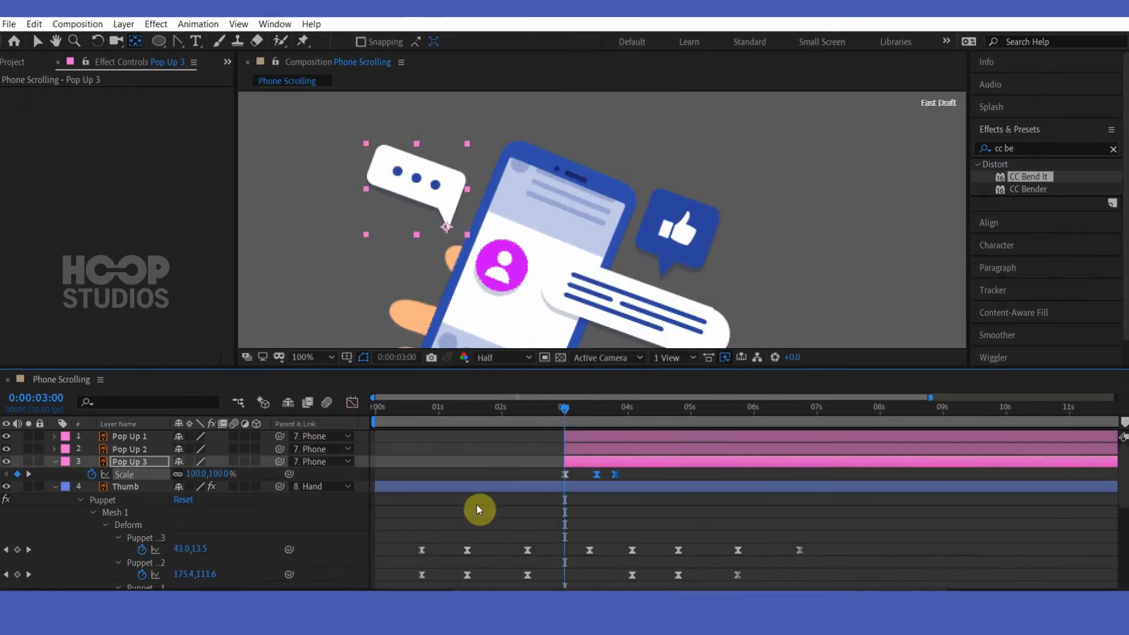
{"action": "left_click", "coordinate": [576, 474]}
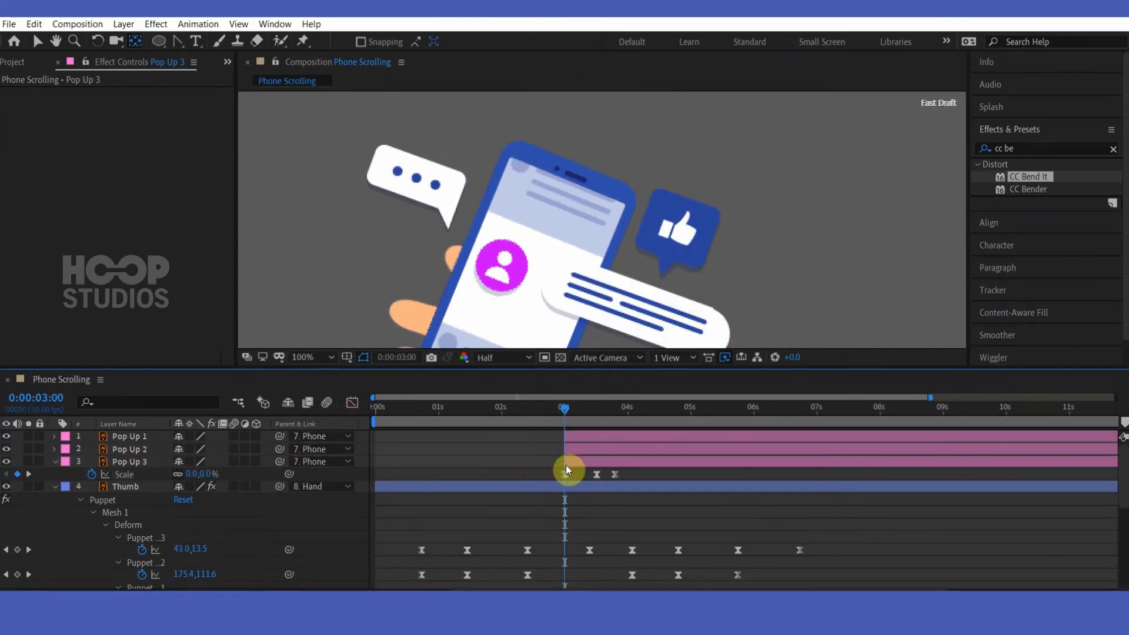
{"action": "left_click_drag", "start_coordinate": [633, 471], "coordinate": [581, 477]}
{"action": "left_click", "coordinate": [355, 409]}
{"action": "left_click", "coordinate": [355, 410]}
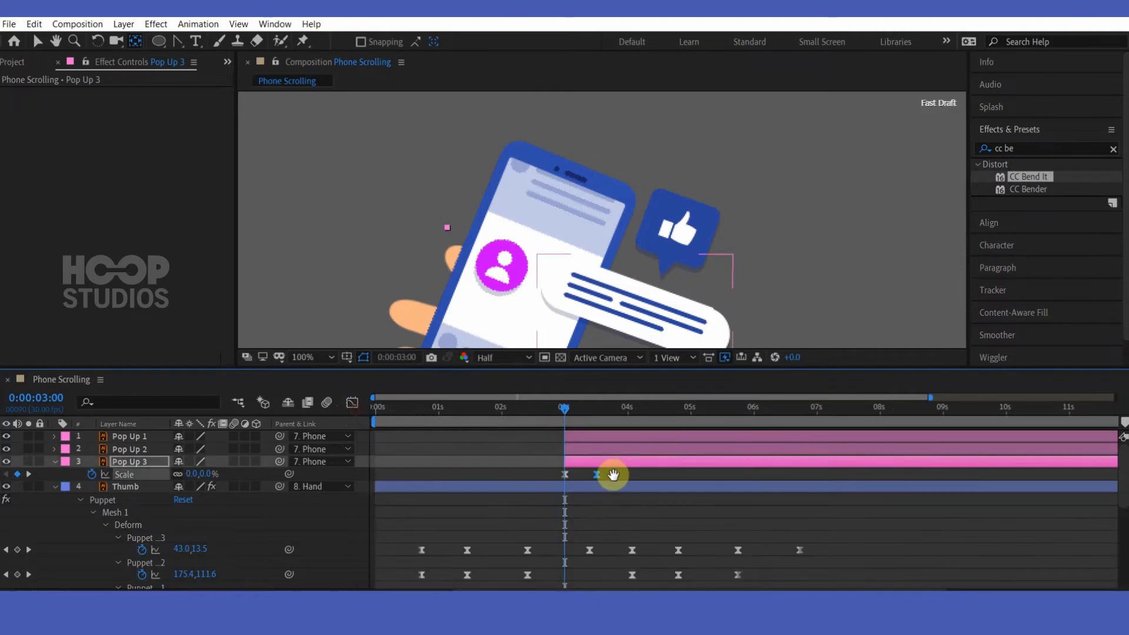
- Preview the pop-up and pull Pop Up 3's Scale keyframes closer together, with the last one at 0:00:03:17
{"action": "key", "text": "space"}
{"action": "key", "text": "space"}
{"action": "left_click_drag", "start_coordinate": [598, 478], "coordinate": [593, 475]}
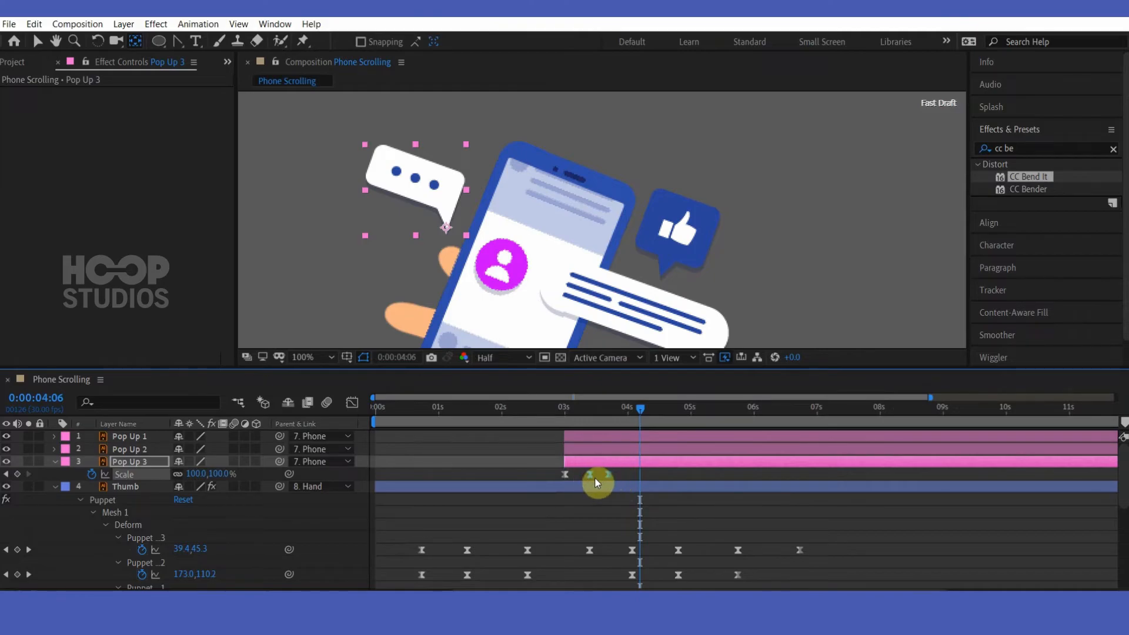
{"action": "left_click_drag", "start_coordinate": [587, 476], "coordinate": [584, 476]}
{"action": "left_click", "coordinate": [622, 474]}
{"action": "left_click_drag", "start_coordinate": [572, 410], "coordinate": [540, 412]}
{"action": "key", "text": "space"}
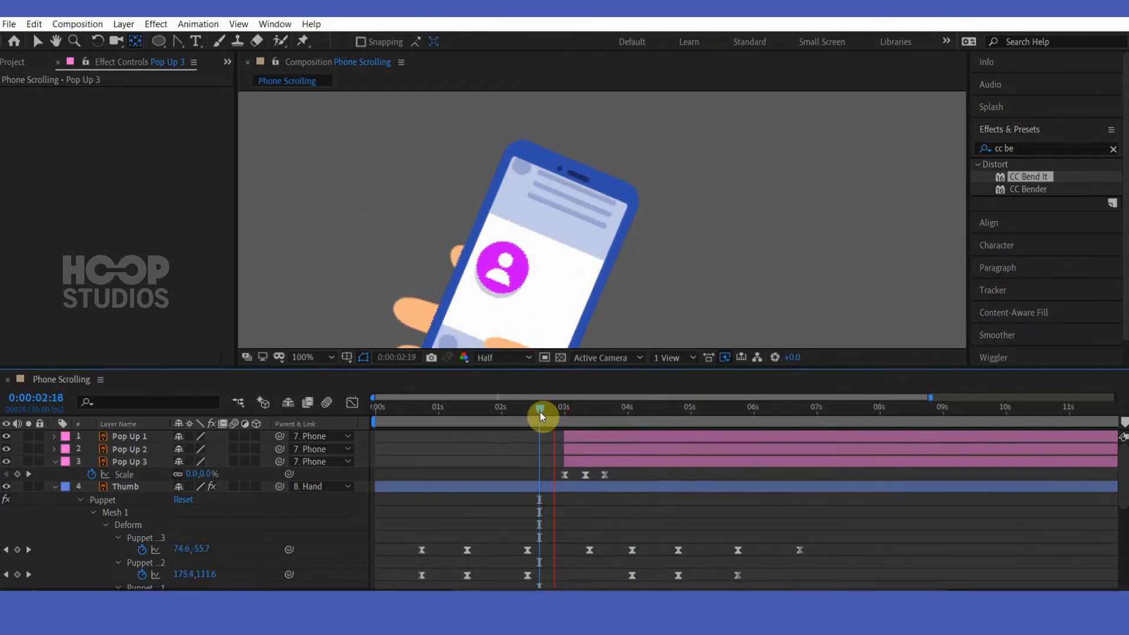
{"action": "key", "text": "space"}
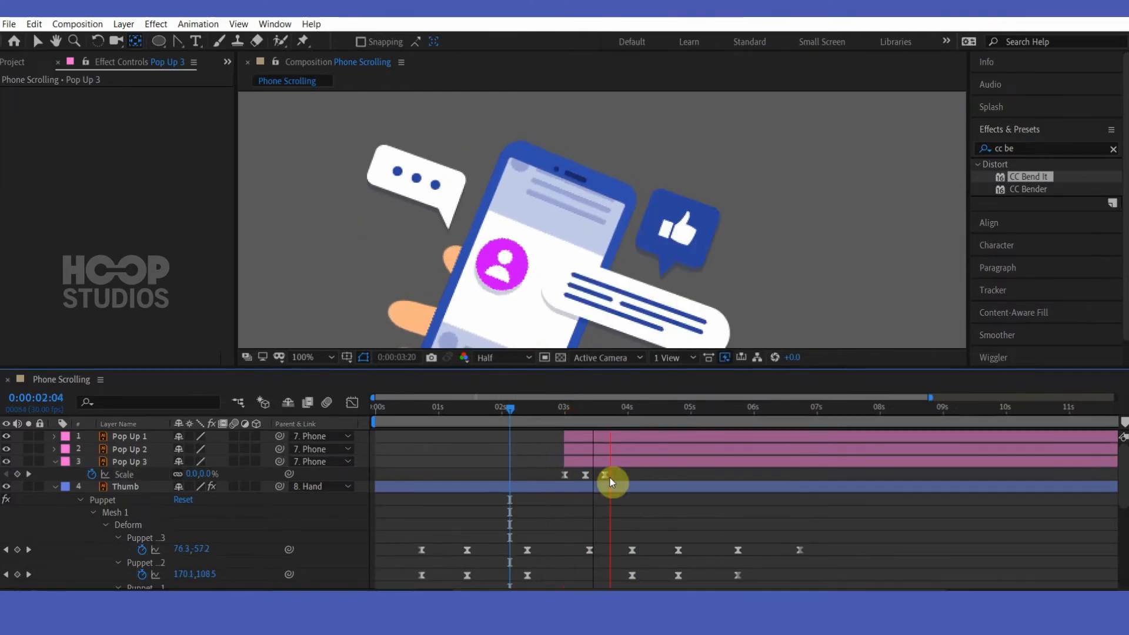
{"action": "left_click_drag", "start_coordinate": [619, 473], "coordinate": [541, 486]}
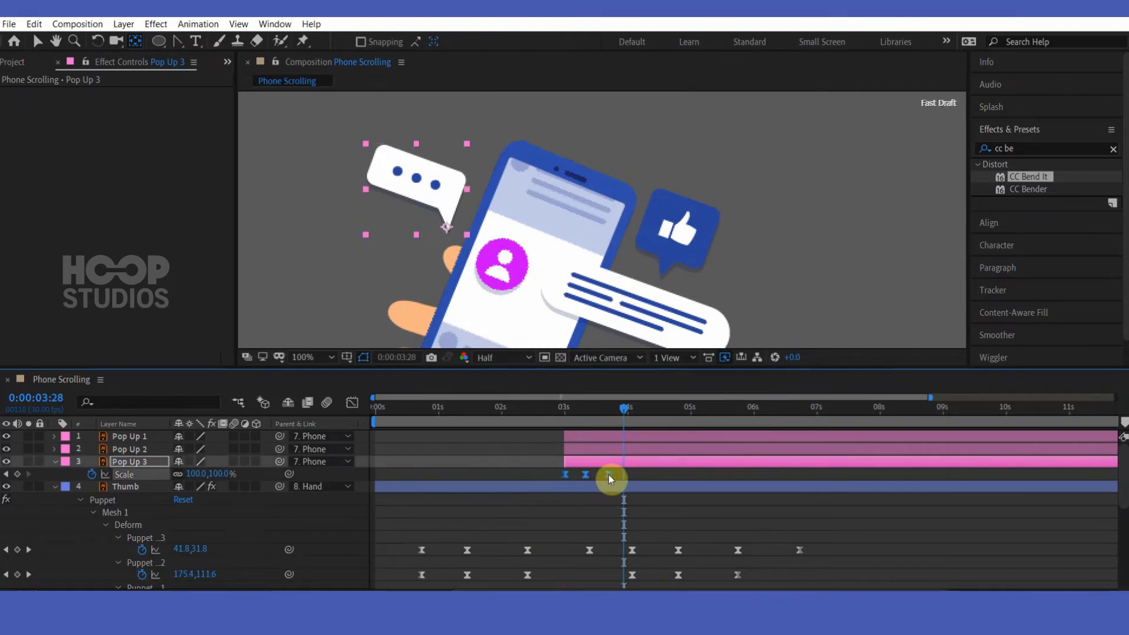
- Keyframe Pop Up 3's Position at 0:00:03:00 and move the bubble up to -39.8, 81.3 at 0:00:04:02
{"action": "key", "text": "p"}
{"action": "left_click", "coordinate": [565, 406]}
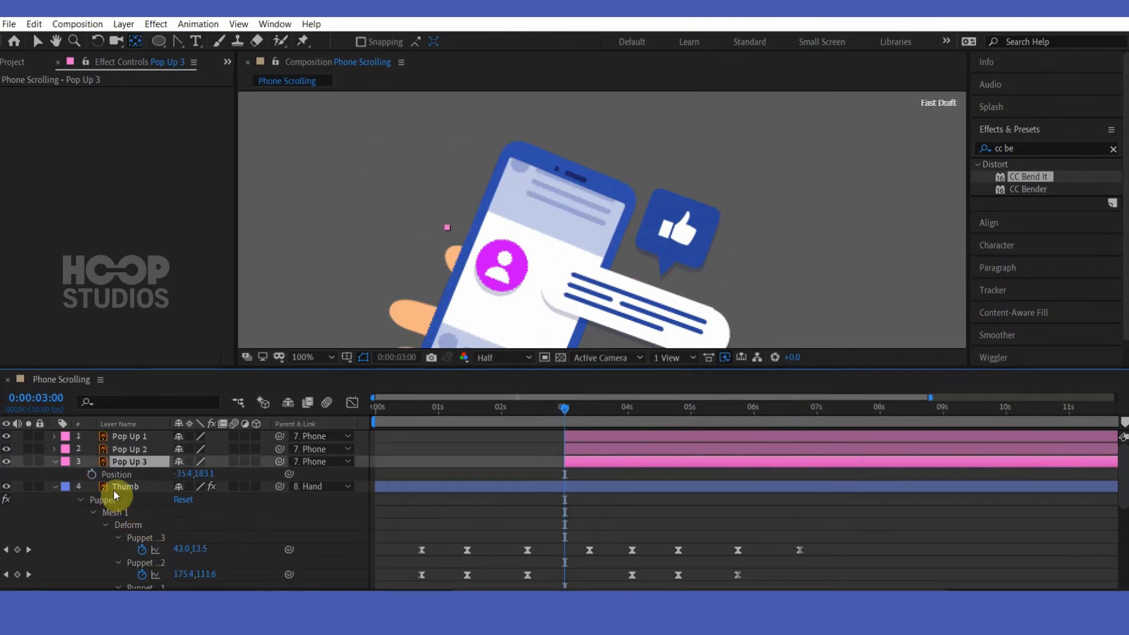
{"action": "left_click", "coordinate": [92, 475]}
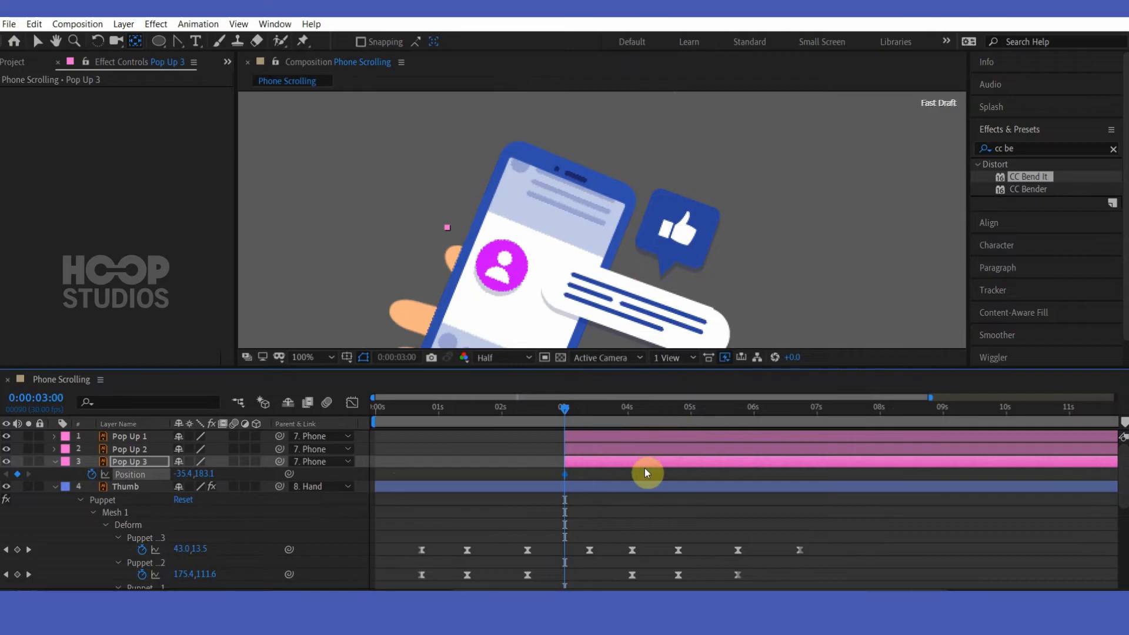
{"action": "key", "text": "u"}
{"action": "key", "text": "u"}
{"action": "left_click", "coordinate": [632, 411]}
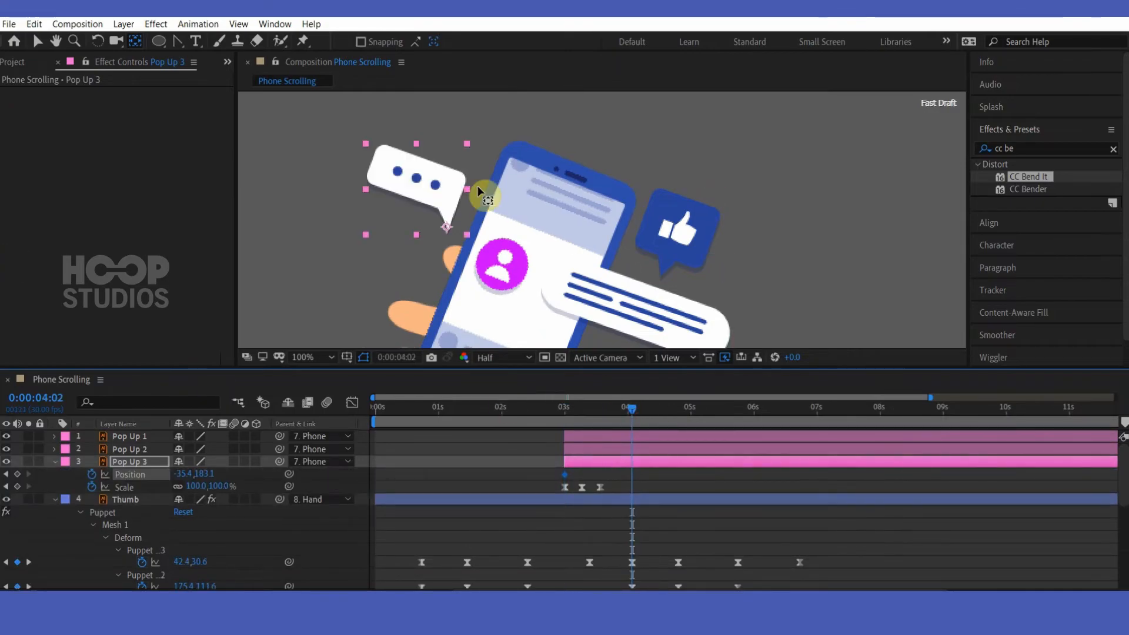
{"action": "left_click", "coordinate": [37, 40]}
{"action": "left_click_drag", "start_coordinate": [449, 202], "coordinate": [463, 148]}
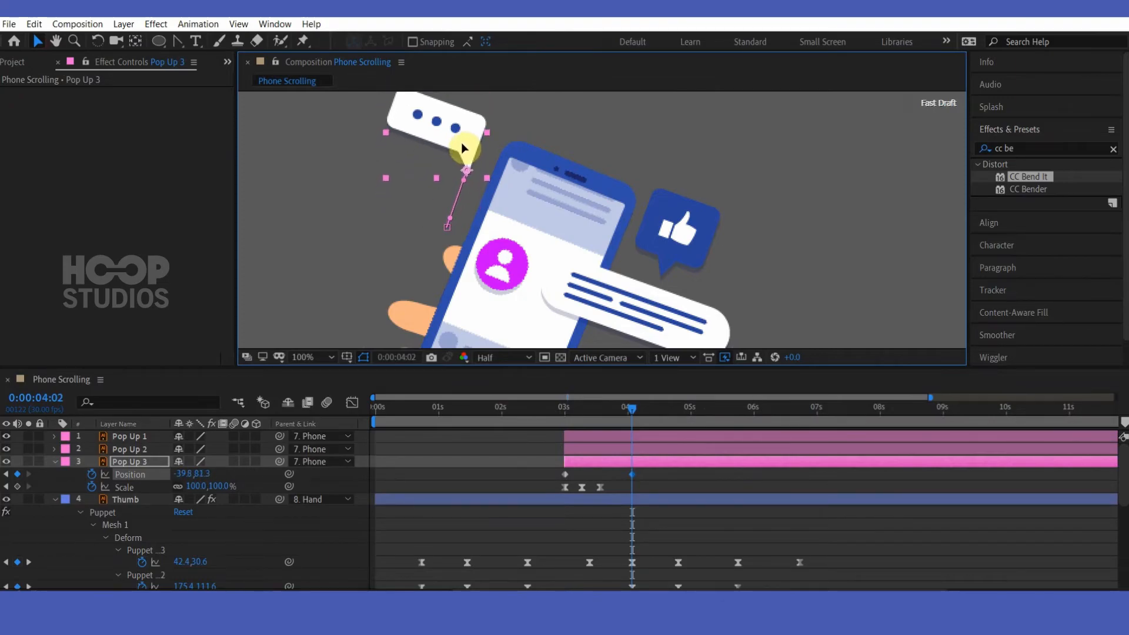
- Keyframe Pop Up 3's Opacity at 100% at 0:00:03:17, fade it out at 0:00:04:02, and preview from 0:00:02:14
{"action": "left_click", "coordinate": [602, 405]}
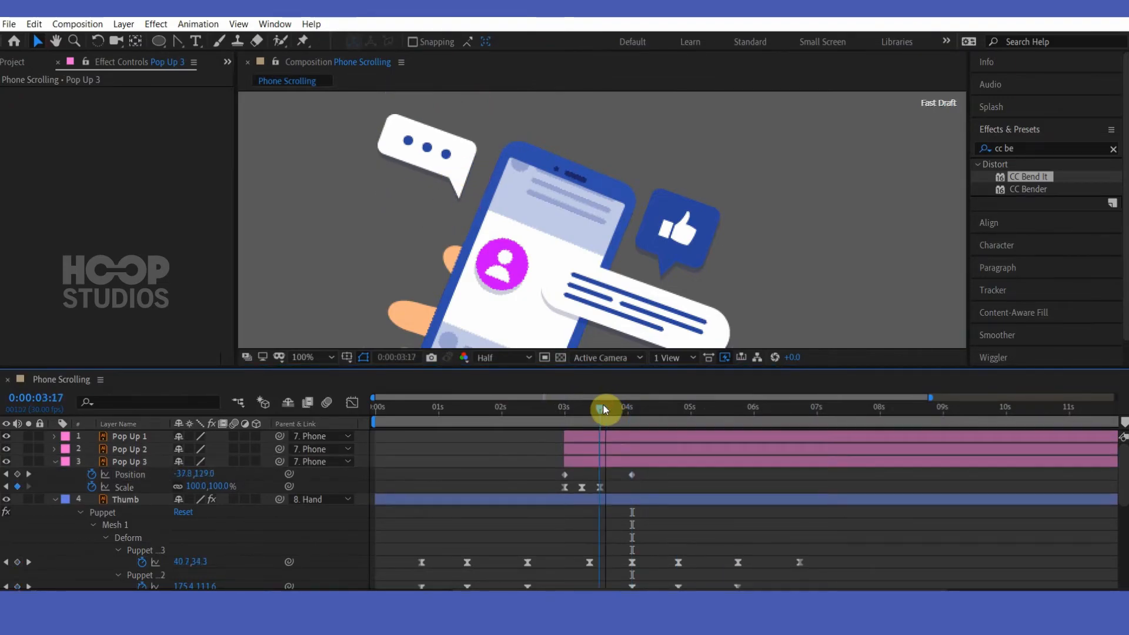
{"action": "left_click", "coordinate": [606, 462]}
{"action": "key", "text": "t"}
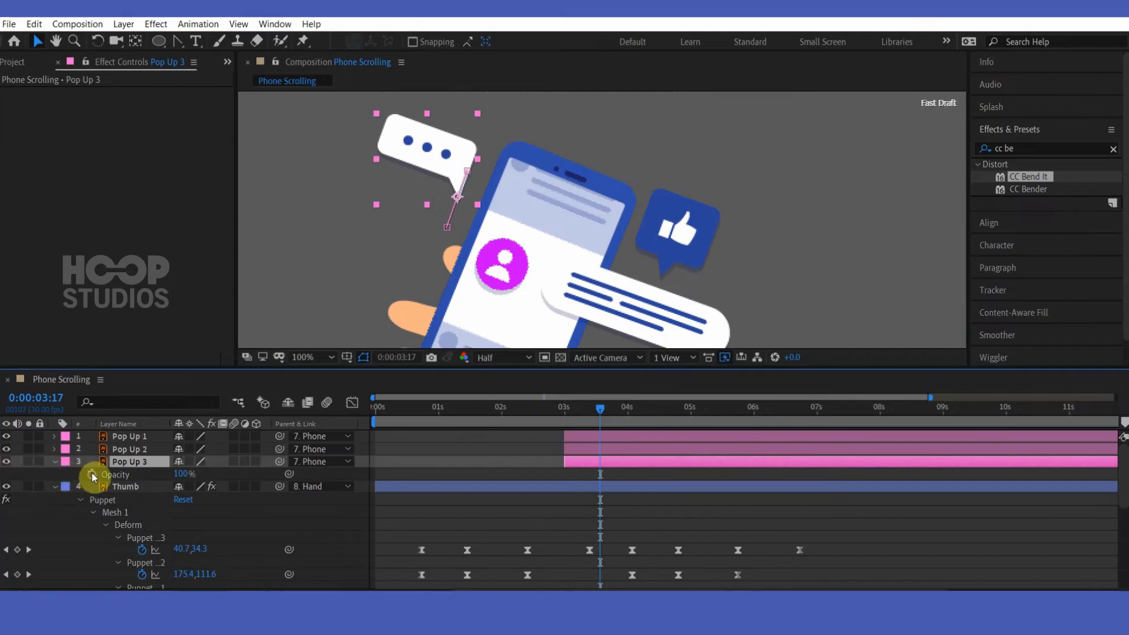
{"action": "key", "text": "shift+p"}
{"action": "key", "text": "shift+s"}
{"action": "left_click", "coordinate": [633, 412]}
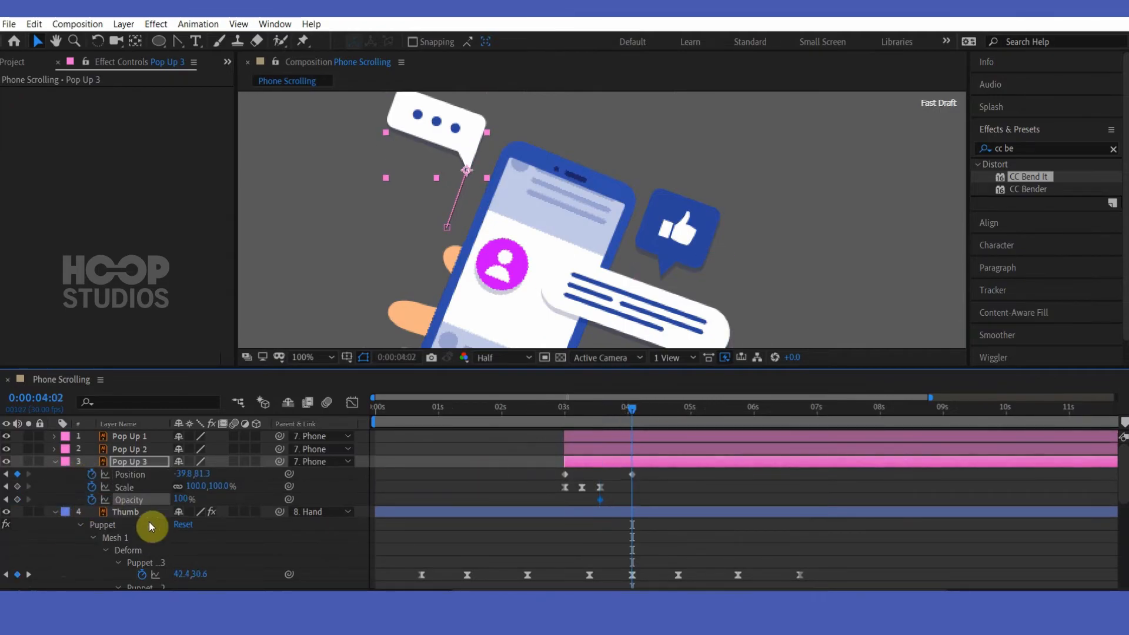
{"action": "left_click_drag", "start_coordinate": [182, 501], "coordinate": [105, 499]}
{"action": "left_click", "coordinate": [642, 496]}
{"action": "left_click", "coordinate": [565, 414]}
{"action": "key", "text": "space"}
{"action": "left_click", "coordinate": [529, 412]}
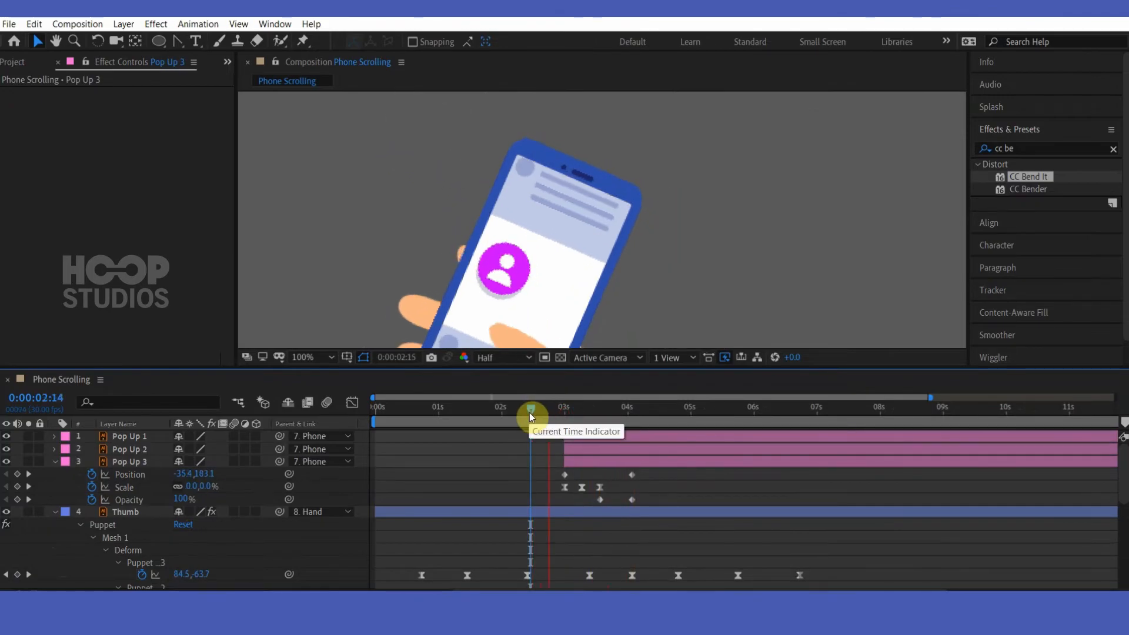
{"action": "key", "text": "comma"}
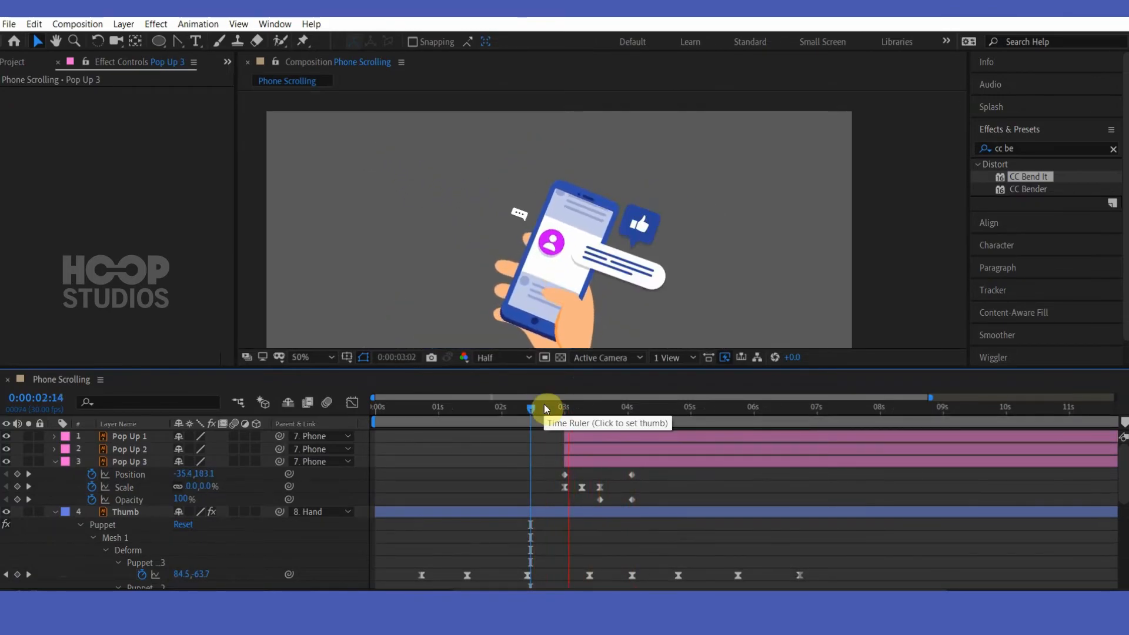
{"action": "left_click", "coordinate": [560, 410]}
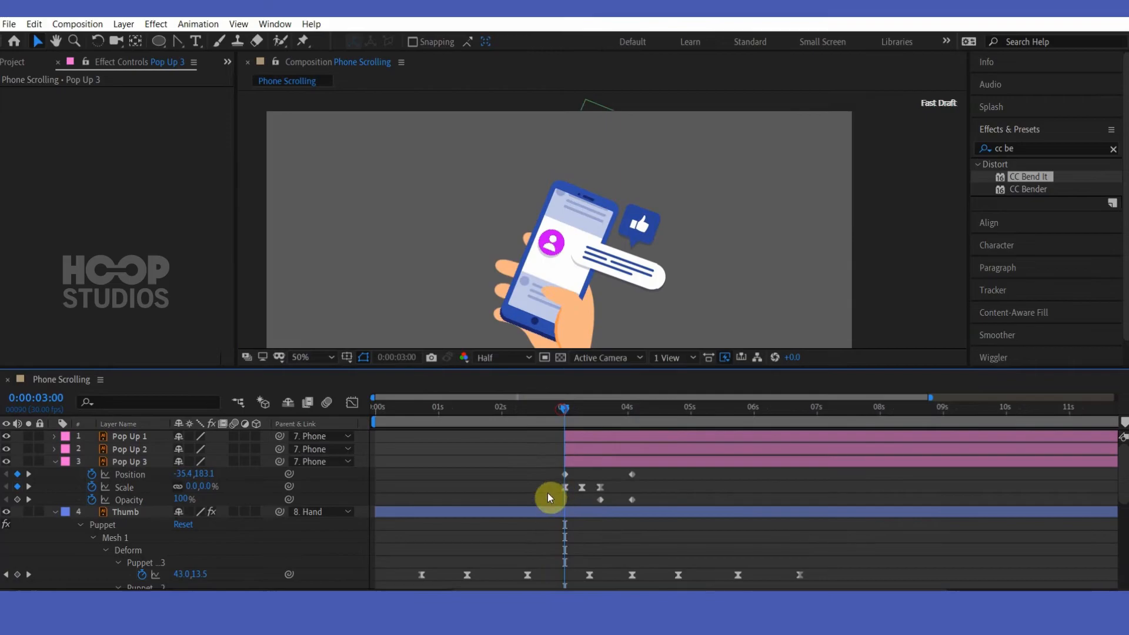
- Copy Pop Up 3's three Scale keyframes onto Pop Up 1 and Pop Up 2, starting at 0:00:03:00
{"action": "left_click_drag", "start_coordinate": [548, 492], "coordinate": [624, 489]}
{"action": "left_click", "coordinate": [641, 282]}
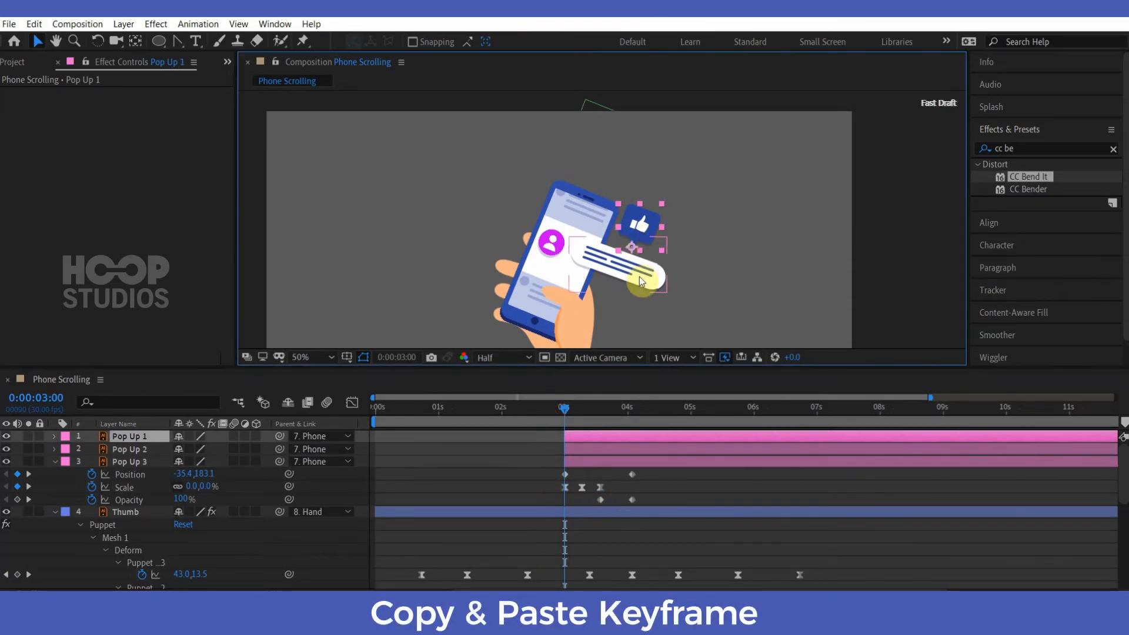
{"action": "key", "text": "ctrl+v"}
{"action": "left_click", "coordinate": [566, 461]}
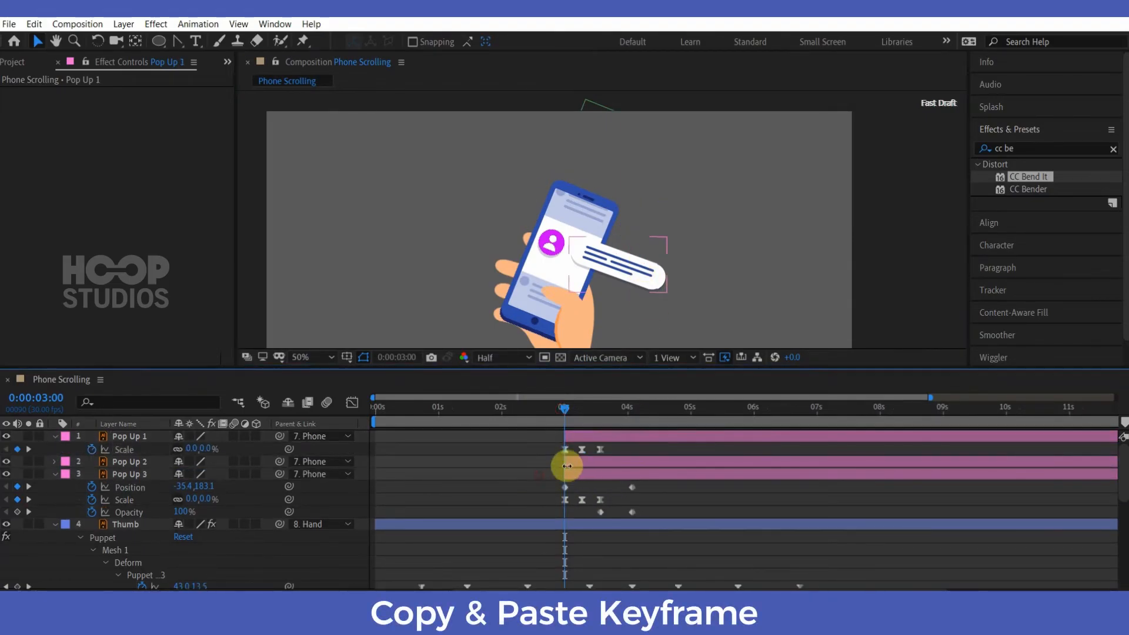
{"action": "scroll", "coordinate": [651, 288], "scroll_direction": "up", "scroll_amount": 2}
{"action": "key", "text": "ctrl+v"}
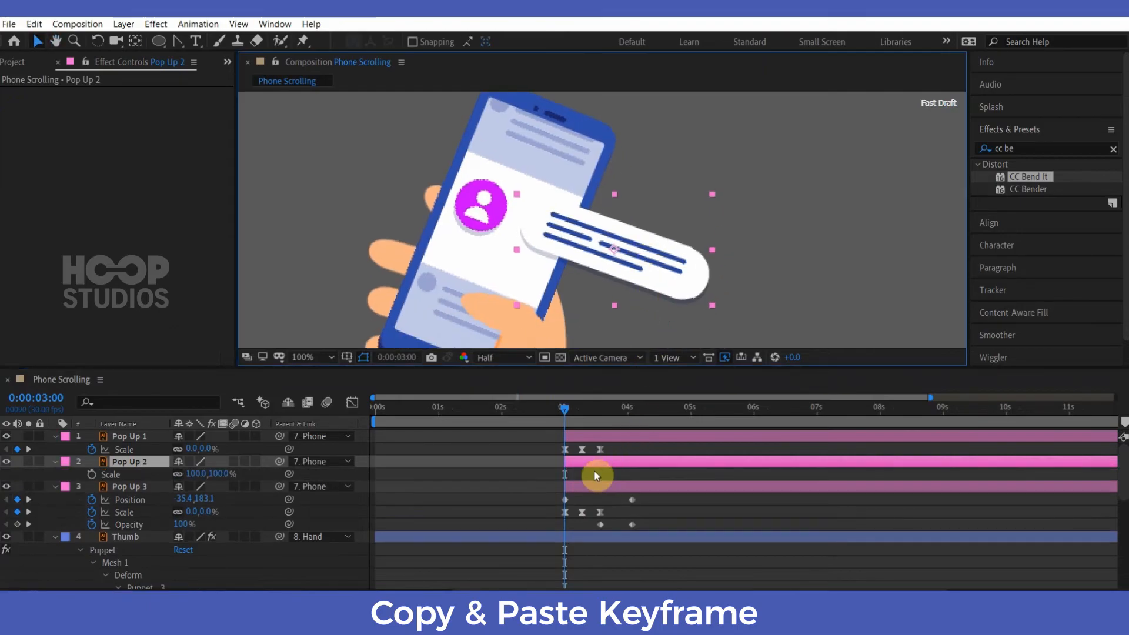
{"action": "left_click", "coordinate": [481, 474]}
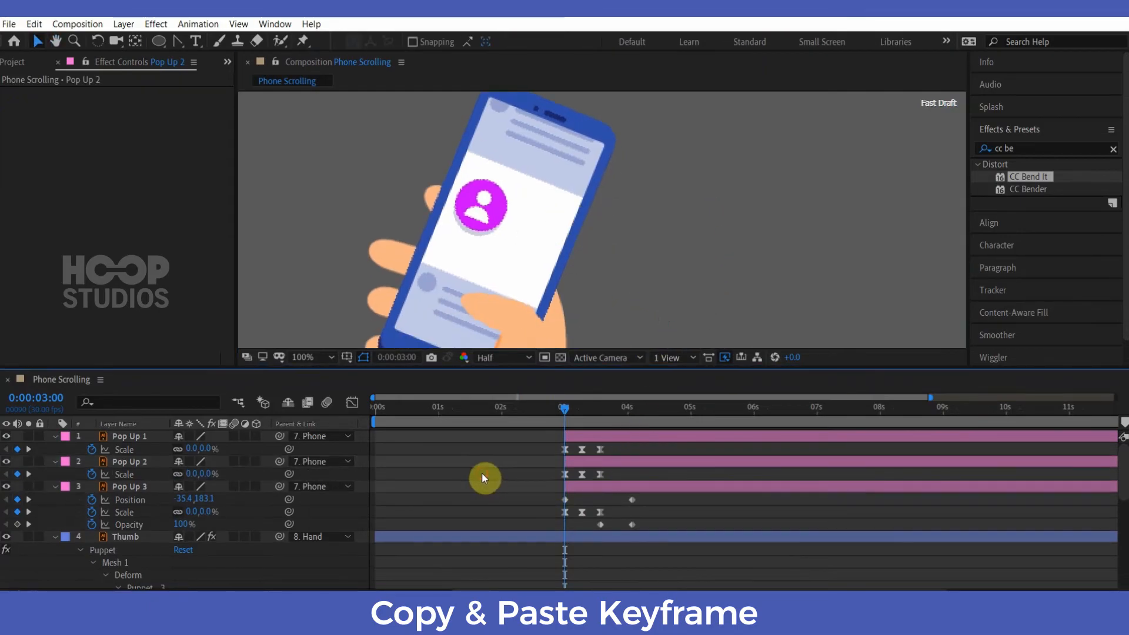
- Keyframe Position for Pop Up 1 and Pop Up 2 at 0:00:03:00, and move them up to 334.3, -25.0 and 311.7, 47.5 at 0:00:04:02
{"action": "left_click", "coordinate": [624, 405]}
{"action": "left_click", "coordinate": [634, 461]}
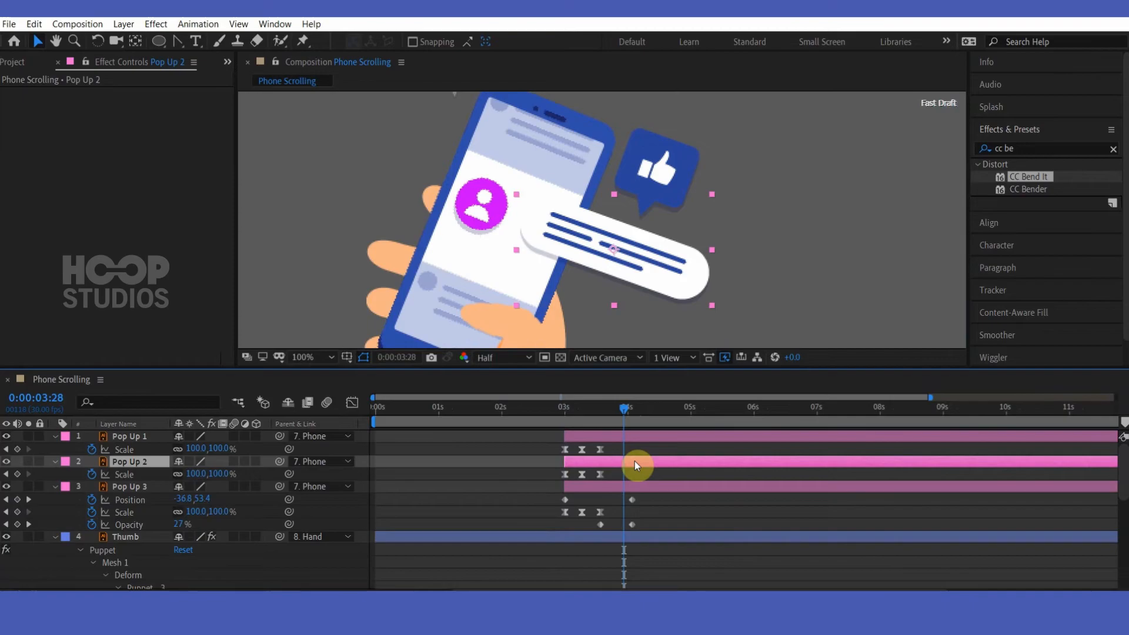
{"action": "left_click", "coordinate": [566, 415]}
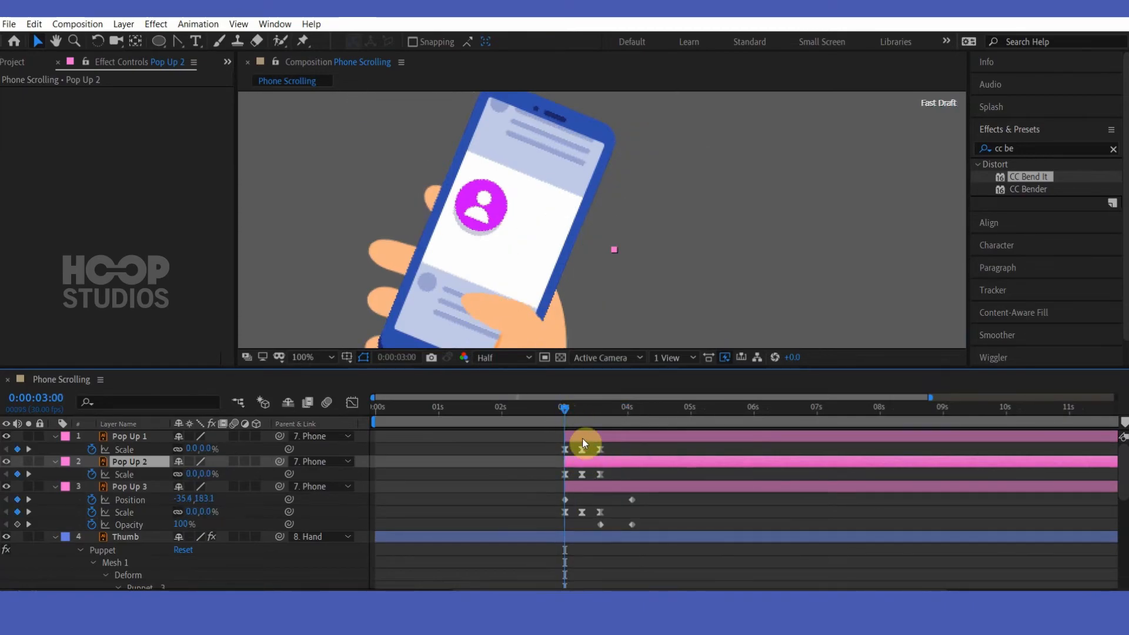
{"action": "left_click", "coordinate": [582, 438], "text": "shift"}
{"action": "key", "text": "alt+shift+p"}
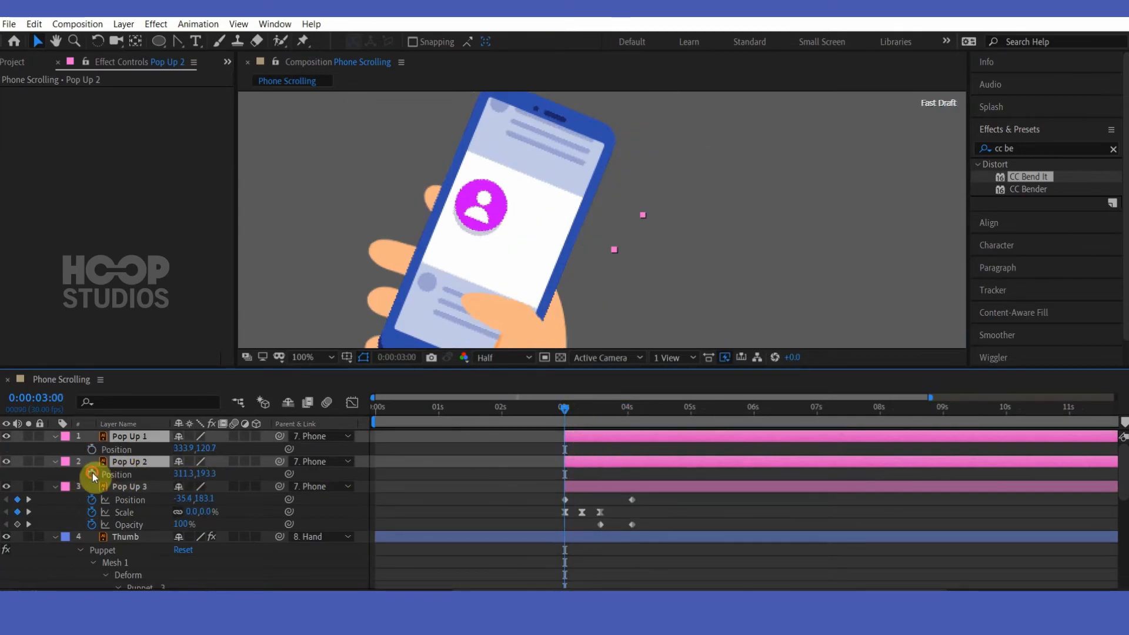
{"action": "left_click", "coordinate": [632, 411]}
{"action": "mouse_move", "coordinate": [668, 242]}
{"action": "left_mouse_down"}
{"action": "mouse_move", "coordinate": [653, 271]}
{"action": "mouse_move", "coordinate": [670, 199]}
{"action": "mouse_move", "coordinate": [651, 239]}
{"action": "mouse_move", "coordinate": [659, 234]}
{"action": "left_mouse_up"}
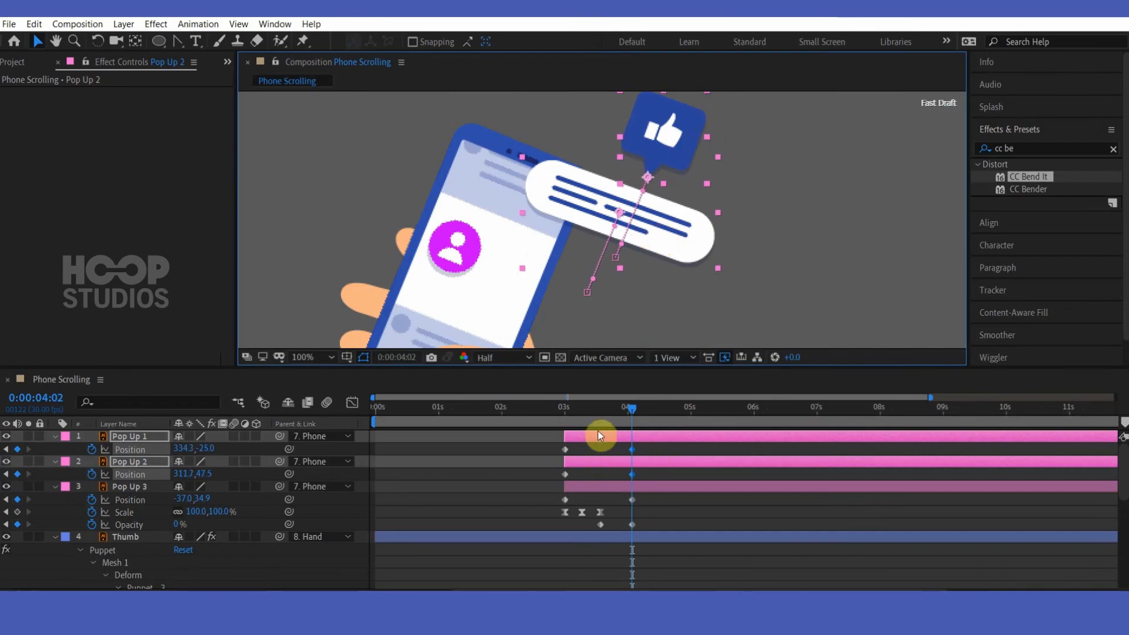
- Keyframe the Opacity of Pop Up 1 and Pop Up 2 at 100% at 0:00:03:17 and 0% at 0:00:04:02
{"action": "left_click", "coordinate": [600, 407]}
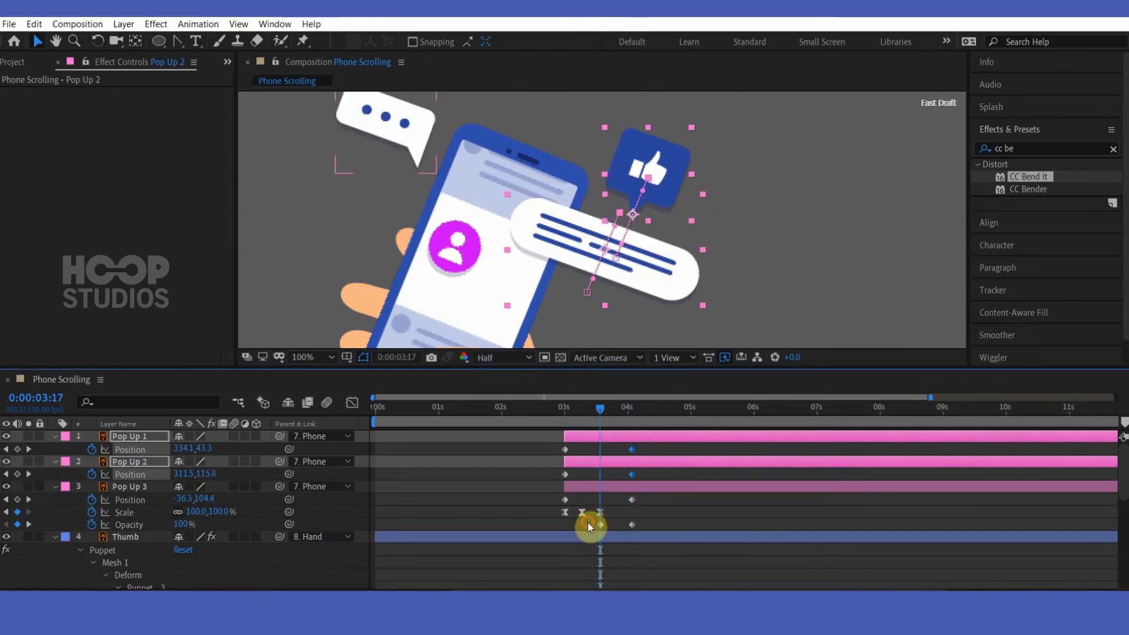
{"action": "left_click_drag", "start_coordinate": [588, 522], "coordinate": [651, 527]}
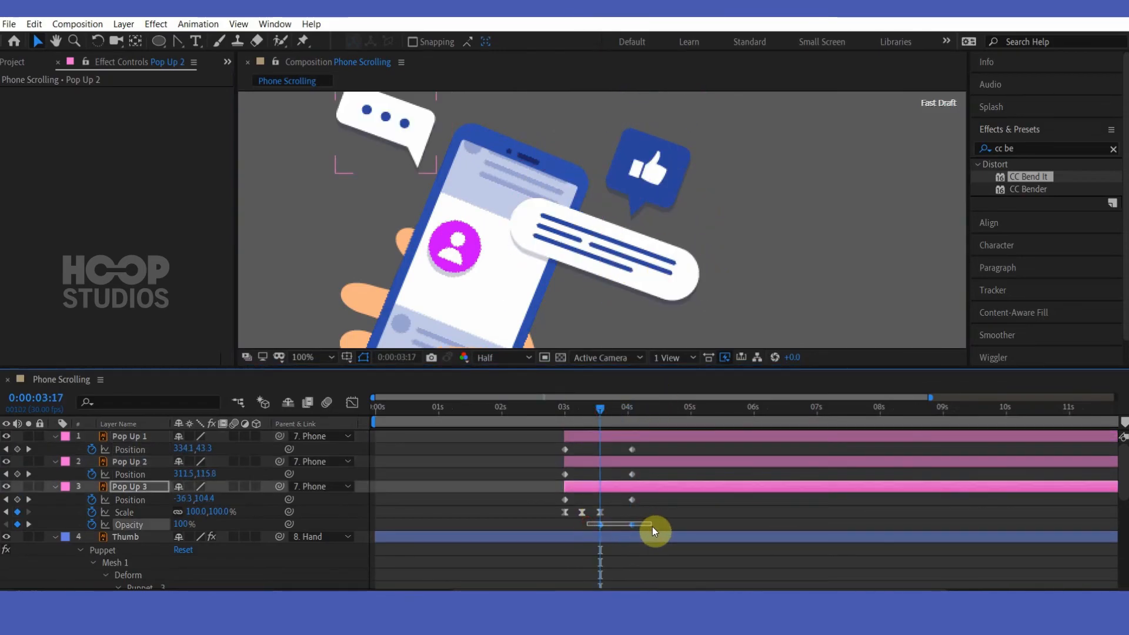
{"action": "left_click", "coordinate": [613, 468]}
{"action": "left_click", "coordinate": [617, 435], "text": "shift"}
{"action": "key", "text": "t"}
{"action": "left_click", "coordinate": [91, 474]}
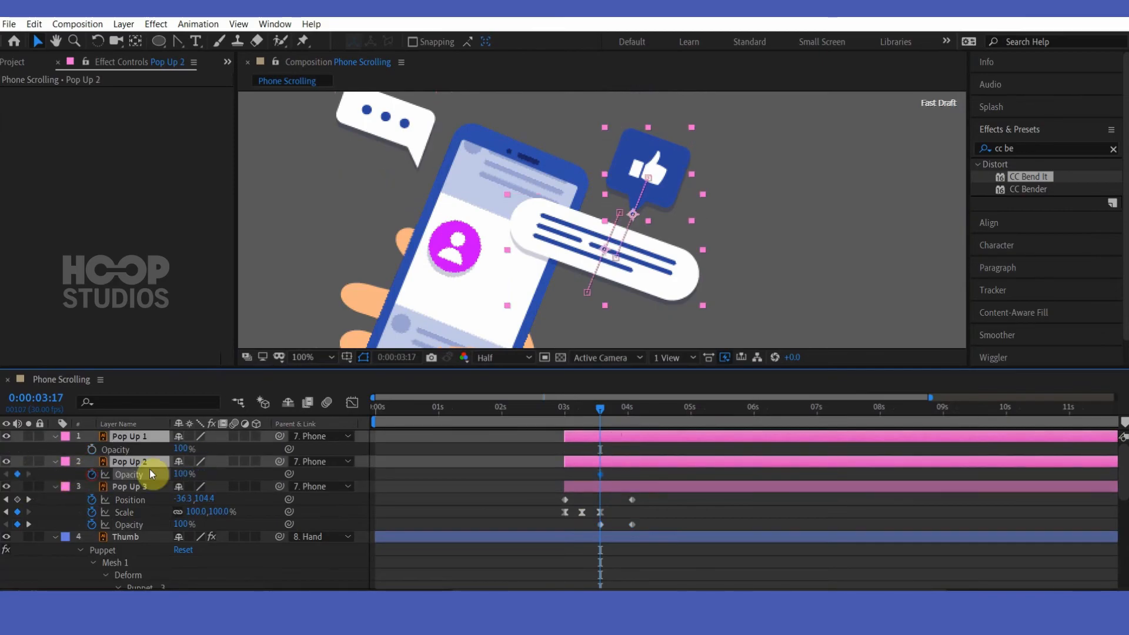
{"action": "left_click_drag", "start_coordinate": [614, 418], "coordinate": [630, 419]}
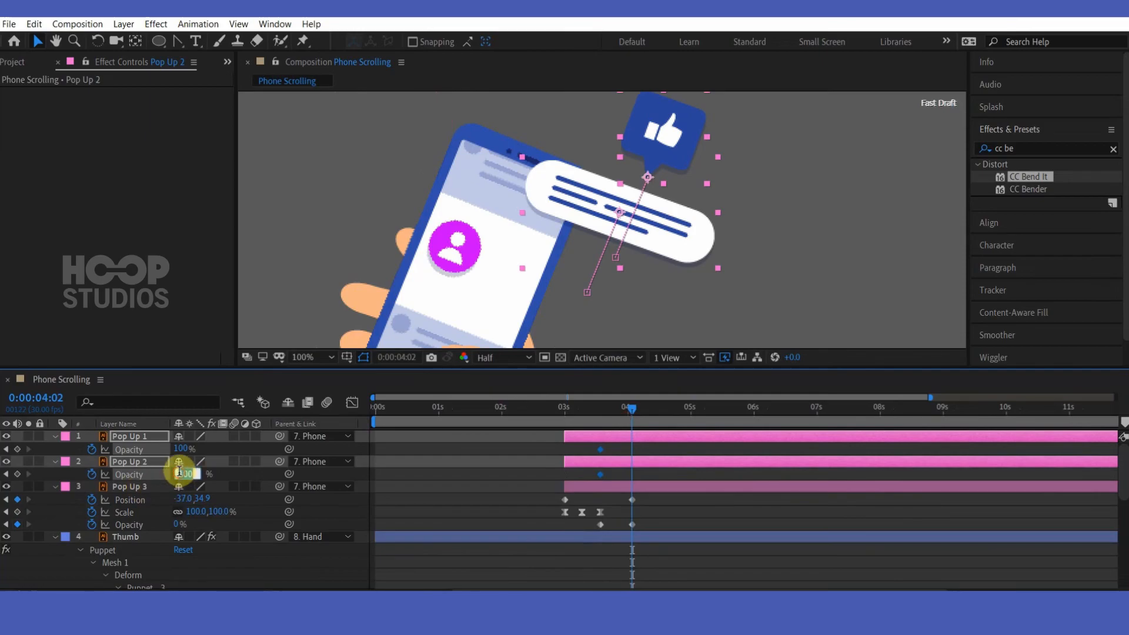
{"action": "type", "text": "0"}
{"action": "key", "text": "Return"}
- Stagger Pop Up 1 and Pop Up 2 so they start slightly after Pop Up 3, and preview from 0:00:02:16
{"action": "left_click", "coordinate": [644, 464]}
{"action": "mouse_move", "coordinate": [593, 461]}
{"action": "left_mouse_down"}
{"action": "mouse_move", "coordinate": [608, 461]}
{"action": "mouse_move", "coordinate": [595, 440]}
{"action": "left_mouse_up"}
{"action": "mouse_move", "coordinate": [556, 407]}
{"action": "left_mouse_down"}
{"action": "mouse_move", "coordinate": [610, 408]}
{"action": "mouse_move", "coordinate": [535, 407]}
{"action": "left_mouse_up"}
{"action": "scroll", "coordinate": [576, 244], "scroll_direction": "down", "scroll_amount": 1}
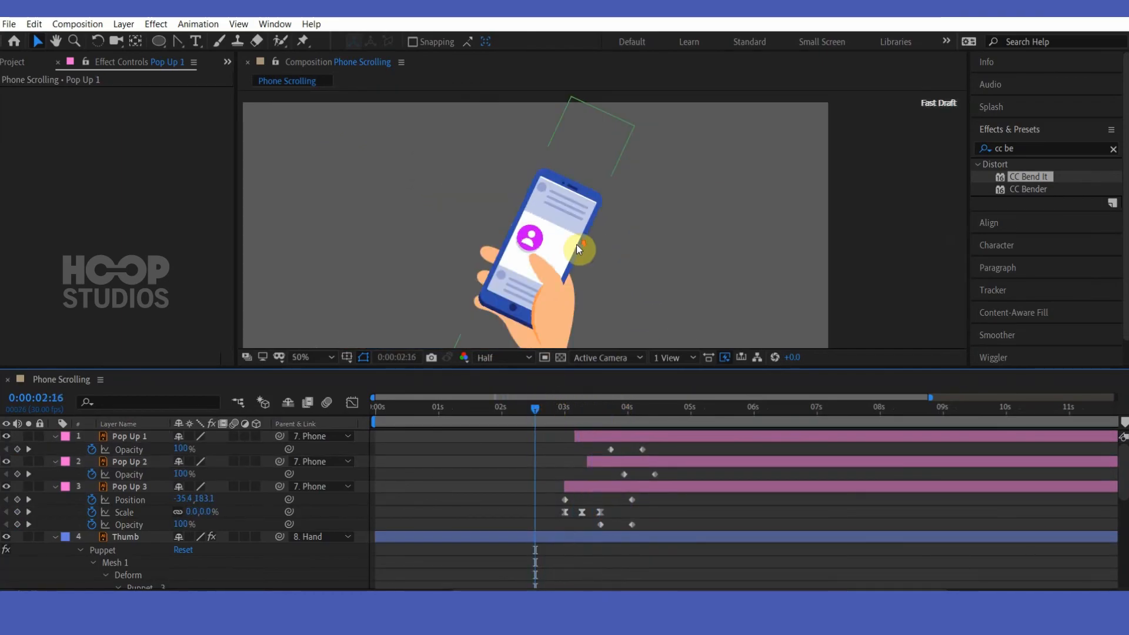
{"action": "key", "text": "space"}
- Split the three pop-up layers at 0:00:04:17 and delete the portions after that time
{"action": "left_click", "coordinate": [661, 415]}
{"action": "left_click_drag", "start_coordinate": [662, 415], "coordinate": [663, 415]}
{"action": "left_click", "coordinate": [664, 437], "text": "shift"}
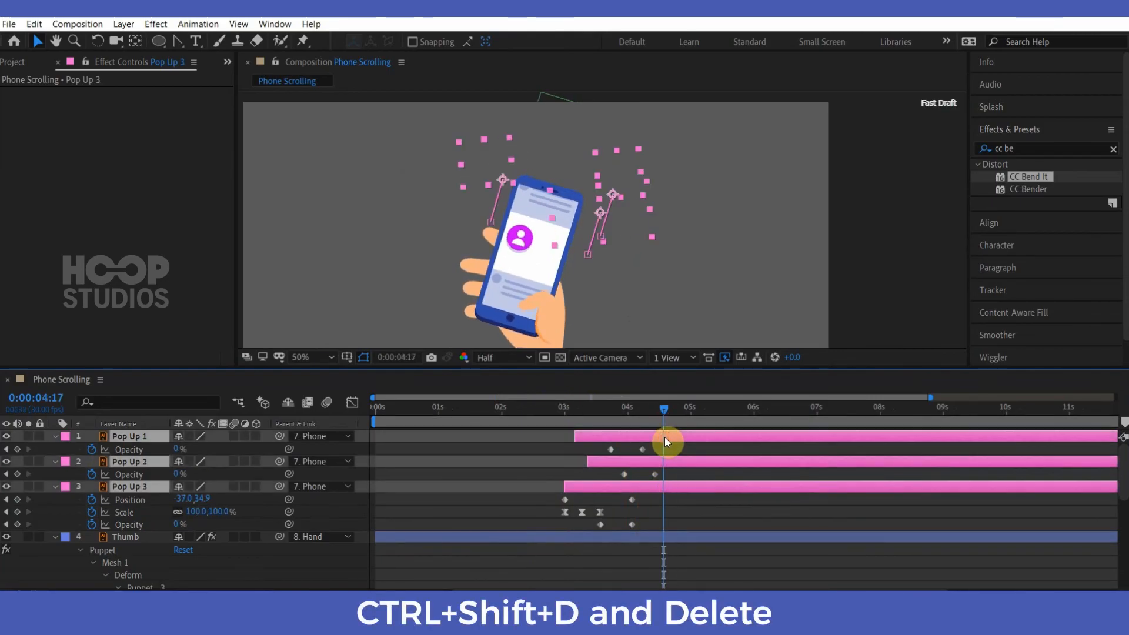
{"action": "key", "text": "ctrl+shift+d"}
{"action": "key", "text": "Delete"}
- Fit the whole composition in the viewer and preview the pop-ups from 0:00:02:12
{"action": "scroll", "coordinate": [540, 263], "scroll_direction": "down", "scroll_amount": 3}
{"action": "left_click_drag", "start_coordinate": [580, 414], "coordinate": [526, 424]}
{"action": "left_click", "coordinate": [313, 357]}
{"action": "left_click", "coordinate": [318, 97]}
{"action": "key", "text": "space"}
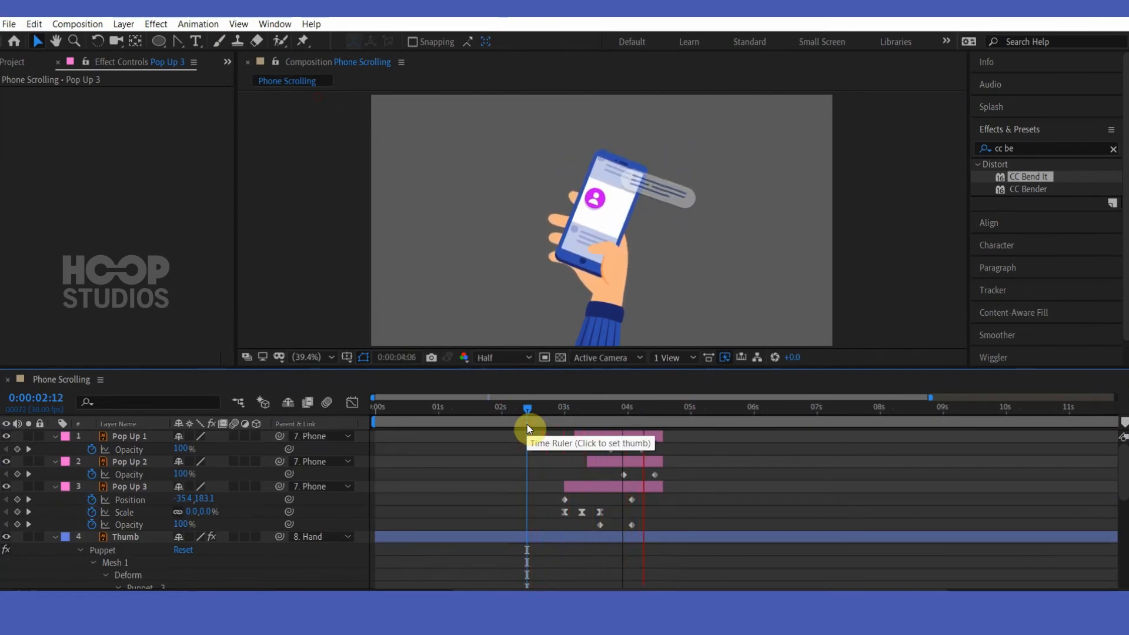
- Collapse and duplicate the three pop-up layers, place the copies above the originals, and shift them to start at about 0:00:06:08
{"action": "left_click", "coordinate": [64, 437]}
{"action": "left_click", "coordinate": [54, 455]}
{"action": "left_click", "coordinate": [55, 436]}
{"action": "left_click", "coordinate": [55, 449]}
{"action": "left_click", "coordinate": [56, 462]}
{"action": "left_click", "coordinate": [129, 463], "text": "shift"}
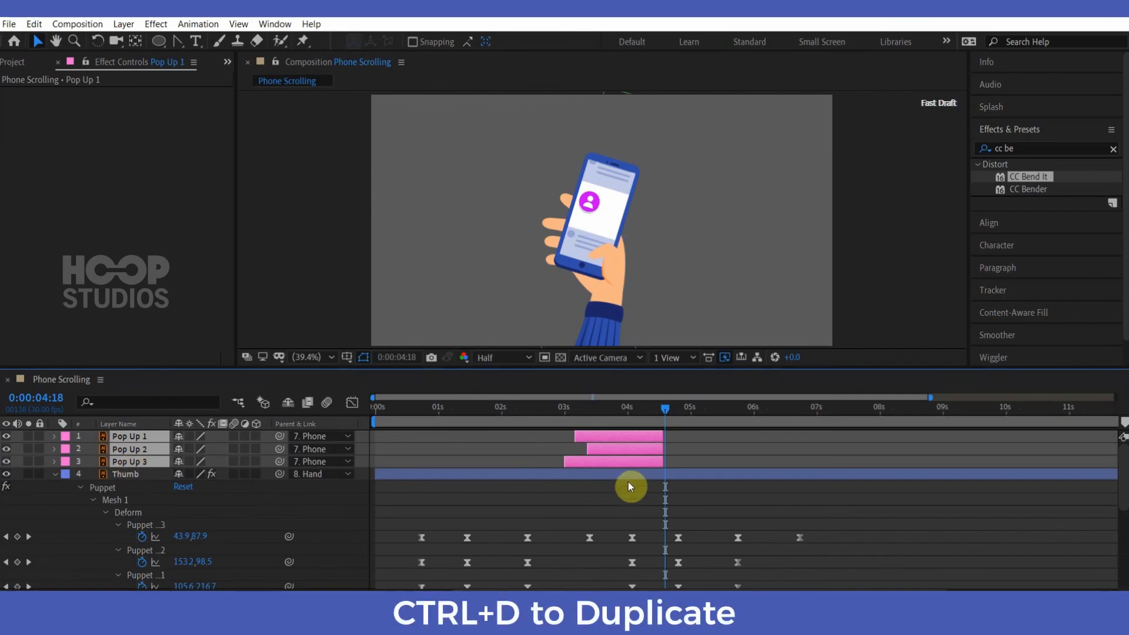
{"action": "key", "text": "ctrl+d"}
{"action": "left_click_drag", "start_coordinate": [121, 466], "coordinate": [137, 453]}
{"action": "left_click_drag", "start_coordinate": [606, 464], "coordinate": [817, 465]}
- Preview the full phone-scrolling animation from 0:00:00:08
{"action": "left_click", "coordinate": [733, 400]}
{"action": "left_click_drag", "start_coordinate": [435, 415], "coordinate": [393, 415]}
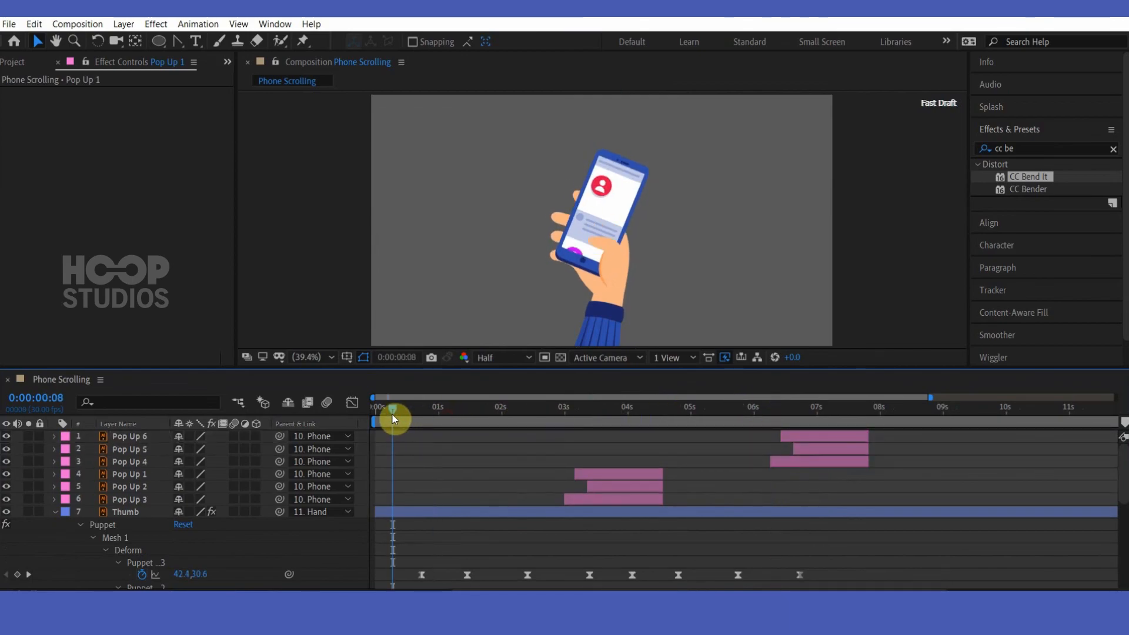
{"action": "key", "text": "space"}
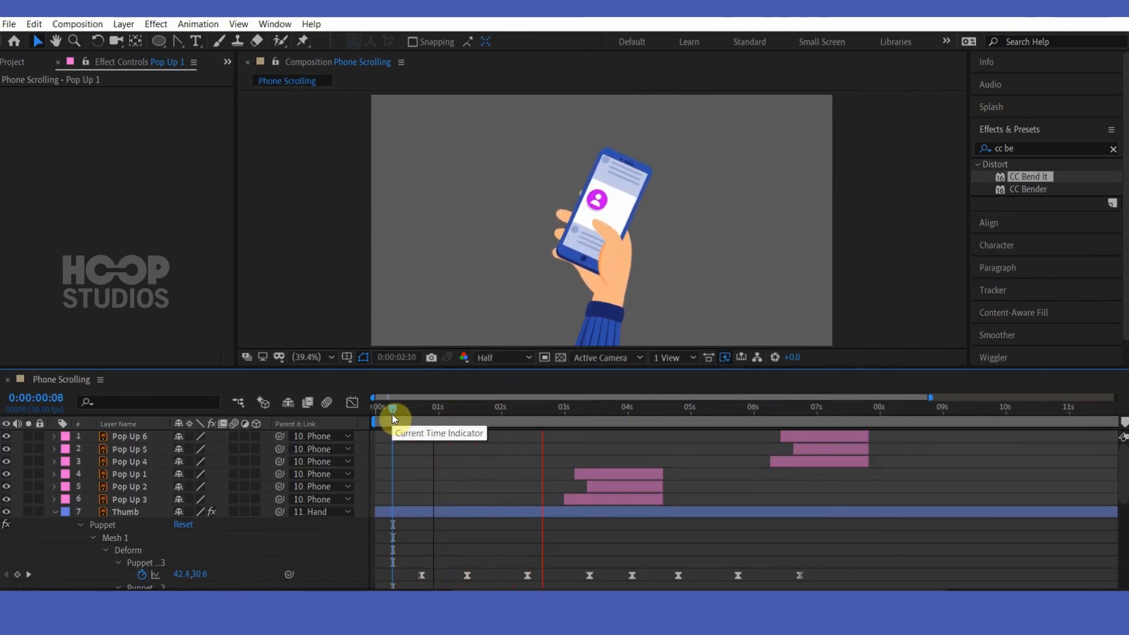